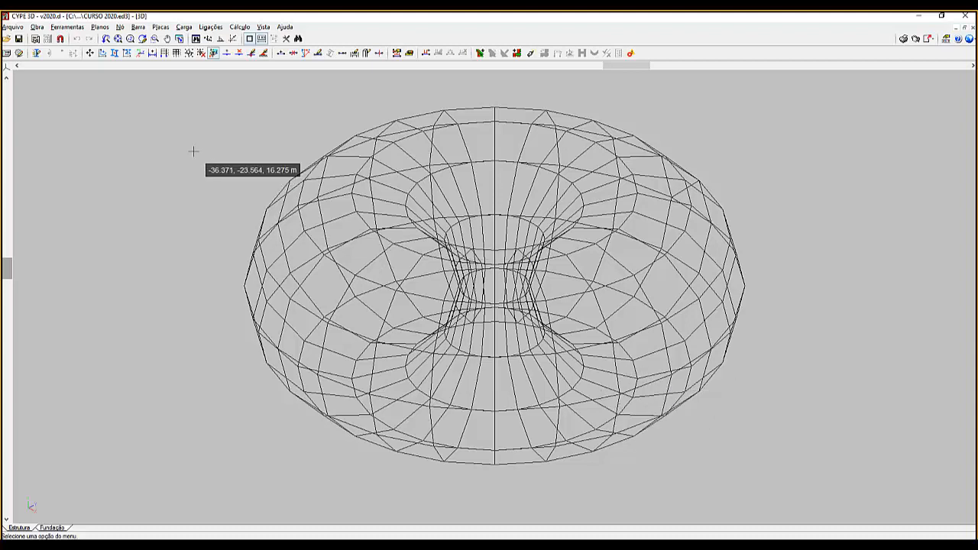
Review the project's general data, including codes, steel and concrete materials, actions and foundation soil settings, and accept them
{"action": "left_click", "coordinate": [37, 26]}
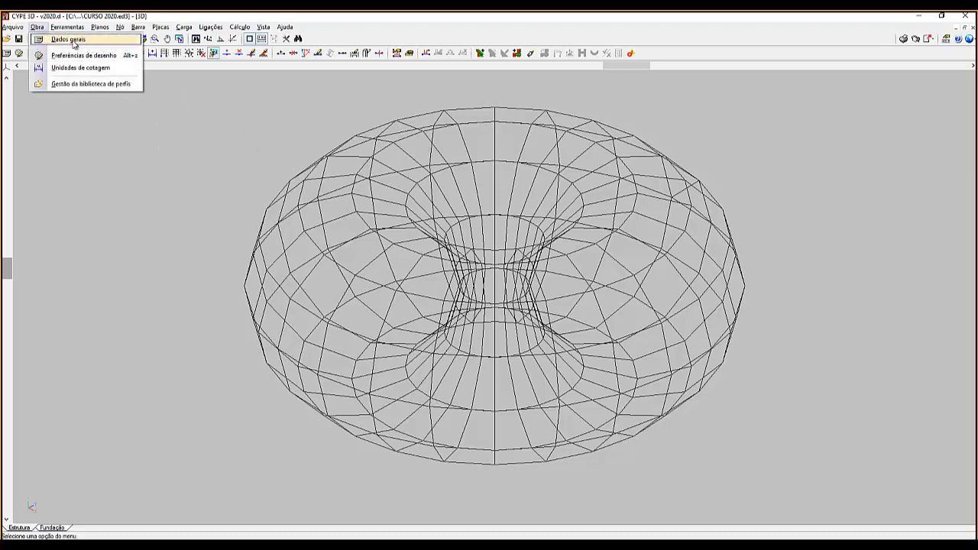
{"action": "left_click", "coordinate": [65, 39]}
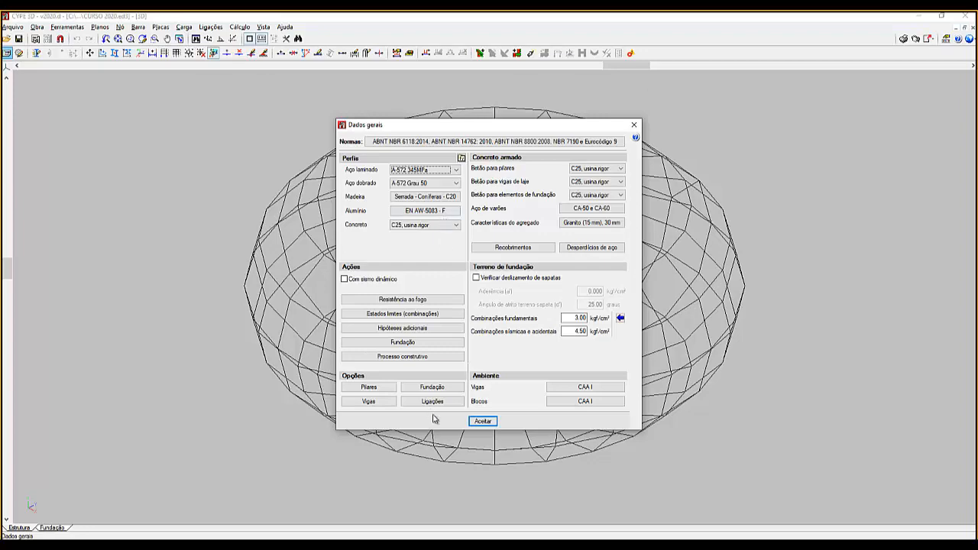
{"action": "left_click", "coordinate": [483, 423]}
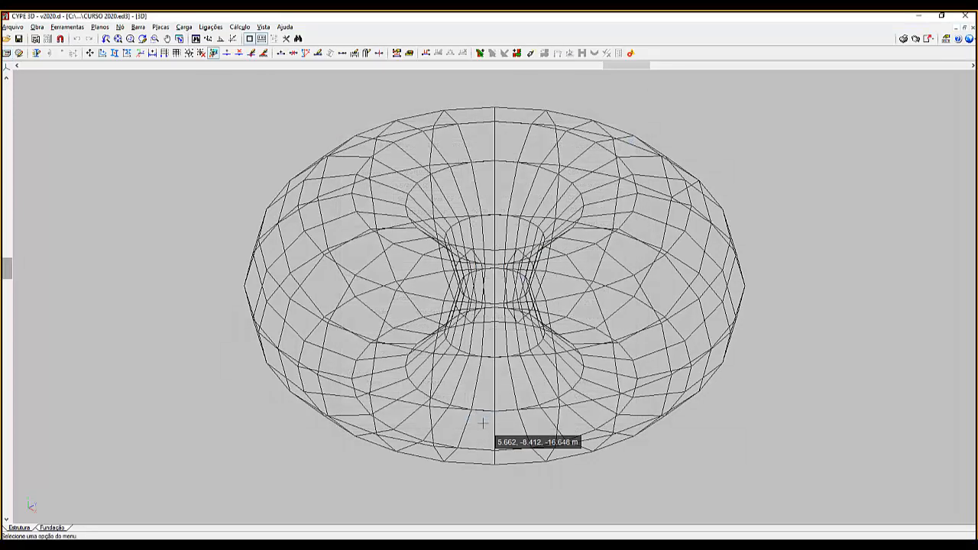
{"action": "left_click", "coordinate": [69, 28]}
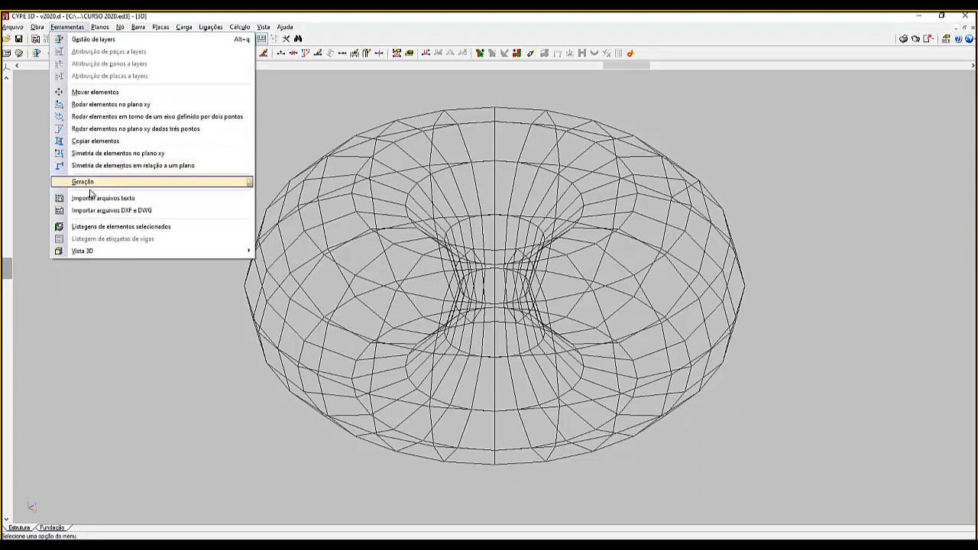
{"action": "left_click", "coordinate": [137, 216]}
{"action": "left_click", "coordinate": [137, 214]}
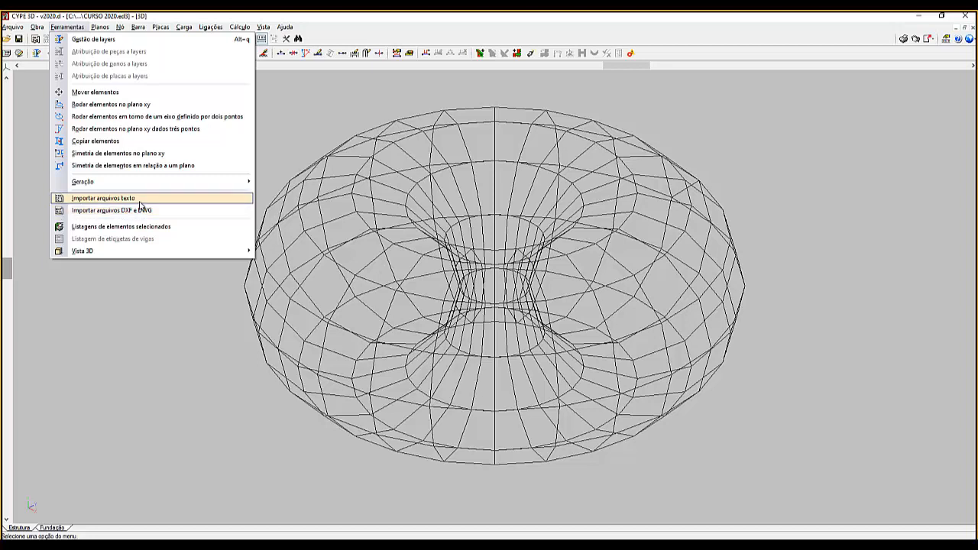
{"action": "left_click", "coordinate": [124, 324]}
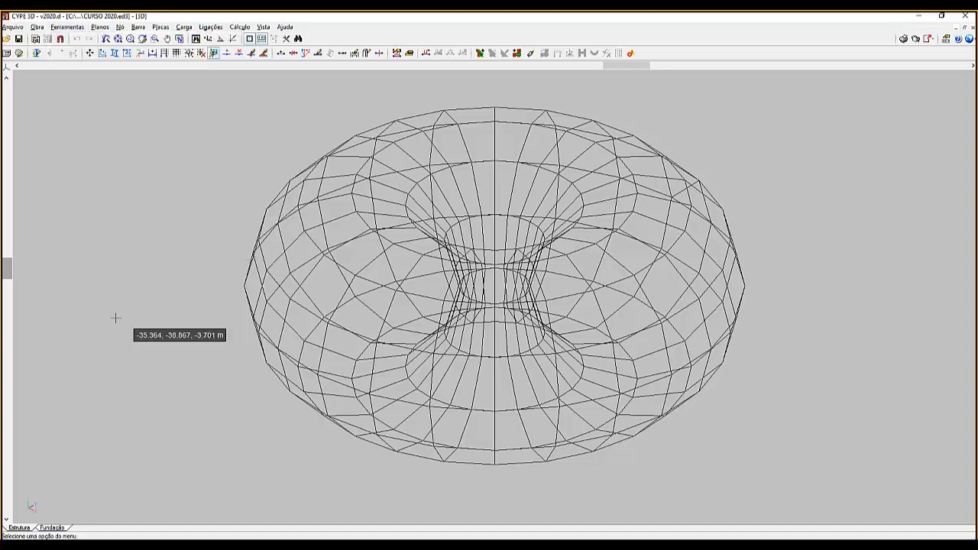
{"action": "left_click", "coordinate": [210, 226]}
{"action": "left_click", "coordinate": [185, 235]}
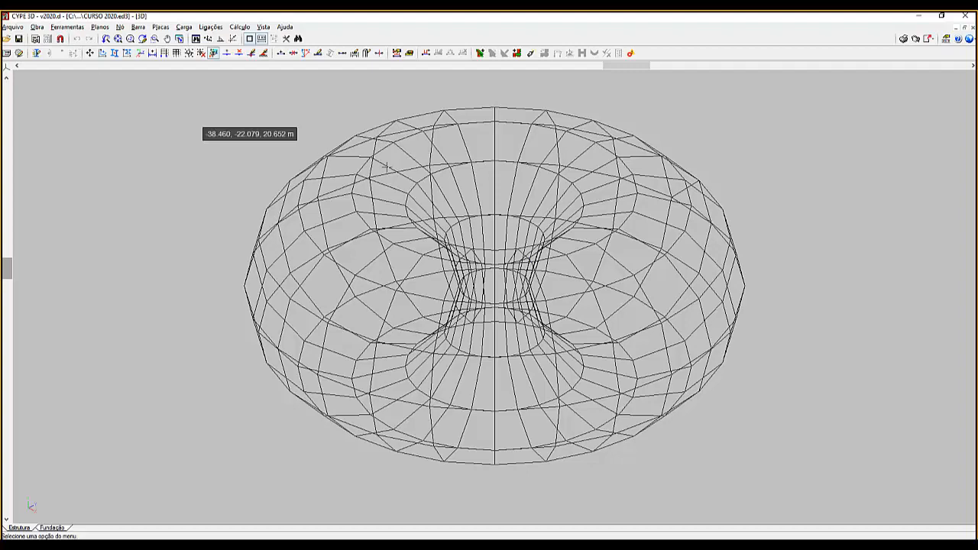
Examine the nodes and bars in the upper part of the torus mesh up close and in the whole model
{"action": "scroll", "coordinate": [367, 179], "scroll_direction": "up", "scroll_amount": 5}
{"action": "scroll", "coordinate": [359, 178], "scroll_direction": "up", "scroll_amount": 5}
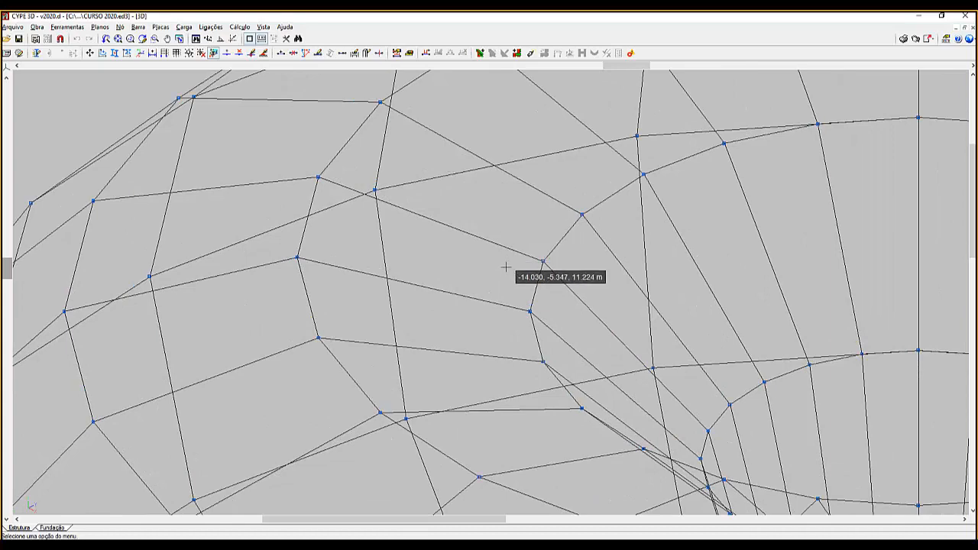
{"action": "scroll", "coordinate": [375, 191], "scroll_direction": "up", "scroll_amount": 5}
{"action": "scroll", "coordinate": [336, 165], "scroll_direction": "up", "scroll_amount": 5}
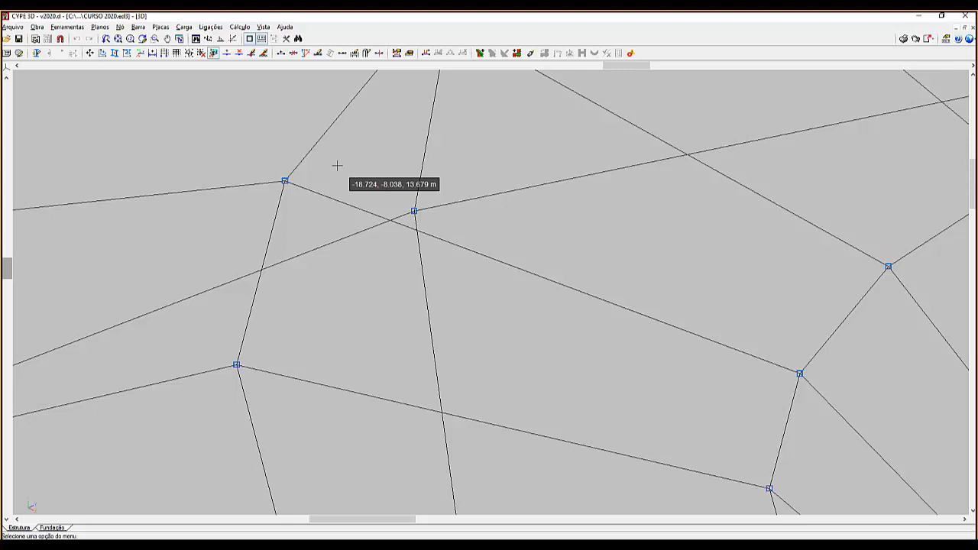
{"action": "scroll", "coordinate": [283, 181], "scroll_direction": "up", "scroll_amount": 5}
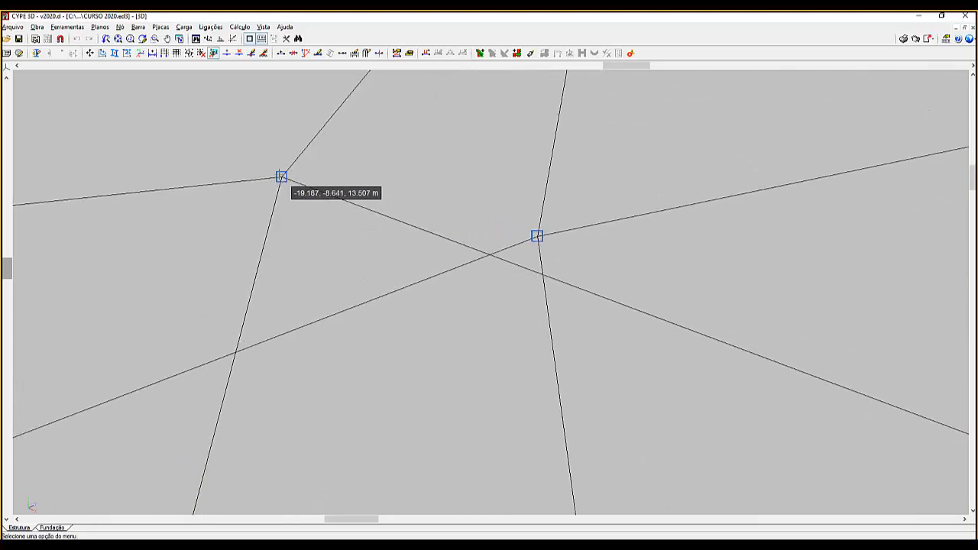
{"action": "scroll", "coordinate": [280, 174], "scroll_direction": "down", "scroll_amount": 4}
{"action": "scroll", "coordinate": [280, 175], "scroll_direction": "down", "scroll_amount": 1}
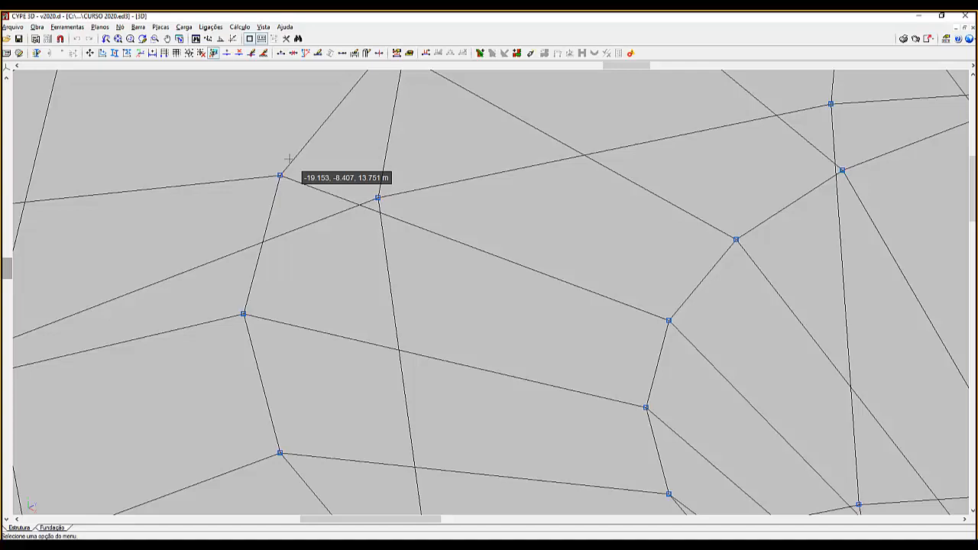
{"action": "scroll", "coordinate": [289, 159], "scroll_direction": "down", "scroll_amount": 3}
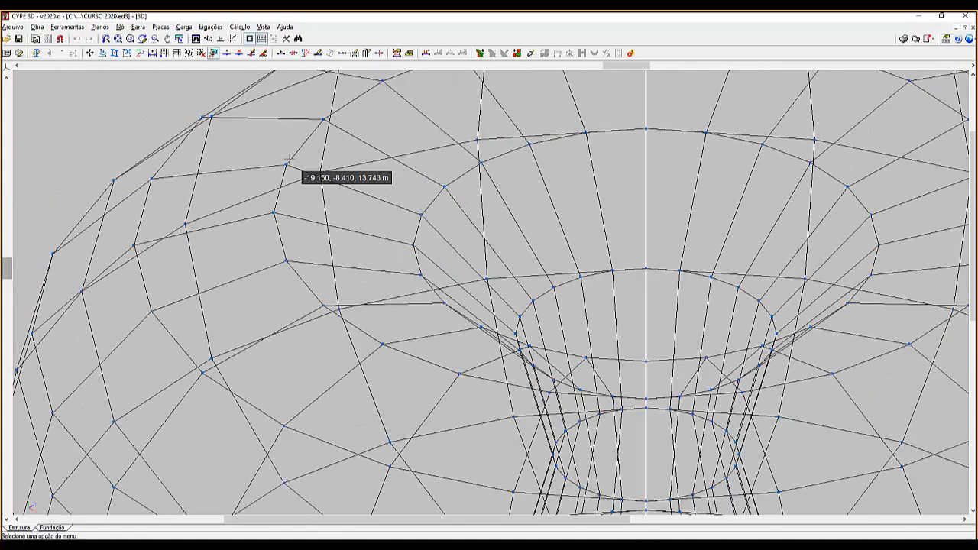
{"action": "scroll", "coordinate": [289, 159], "scroll_direction": "down", "scroll_amount": 5}
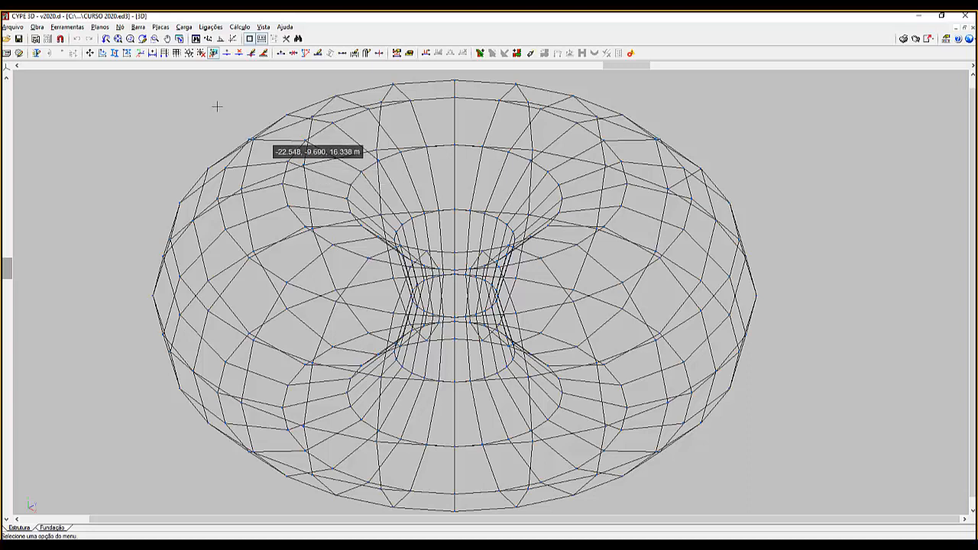
Delete the group of bars in the middle of the torus's left half, leaving their nodes in place
{"action": "left_click", "coordinate": [139, 29]}
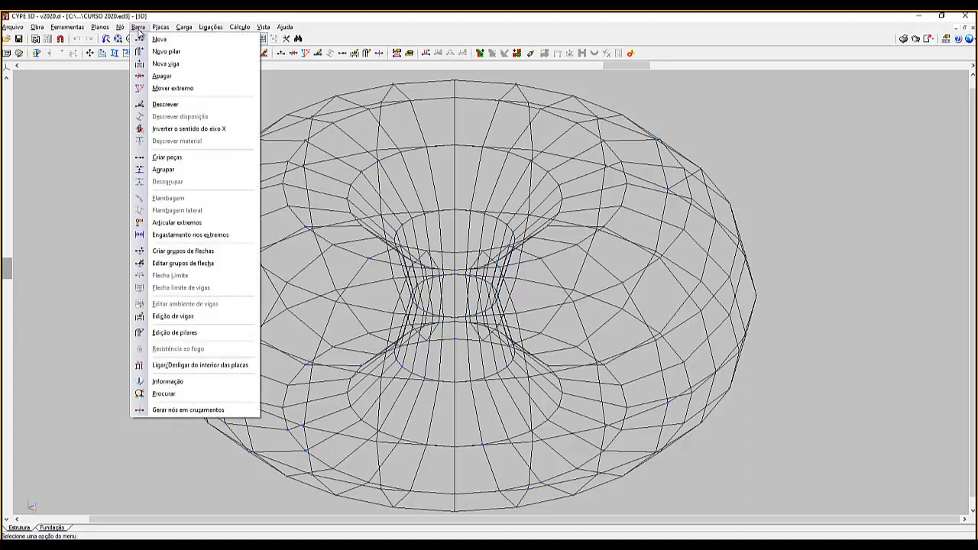
{"action": "left_click", "coordinate": [162, 76]}
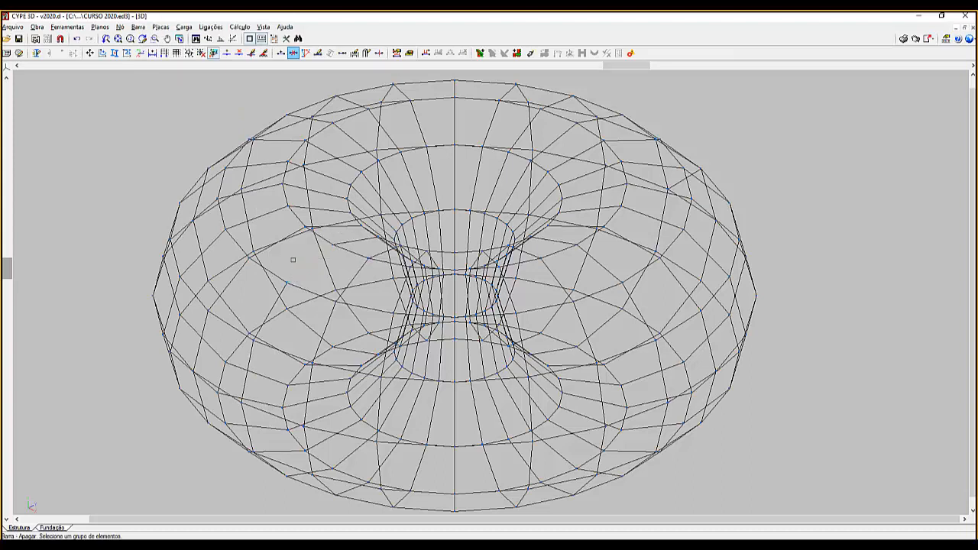
{"action": "left_click", "coordinate": [297, 272]}
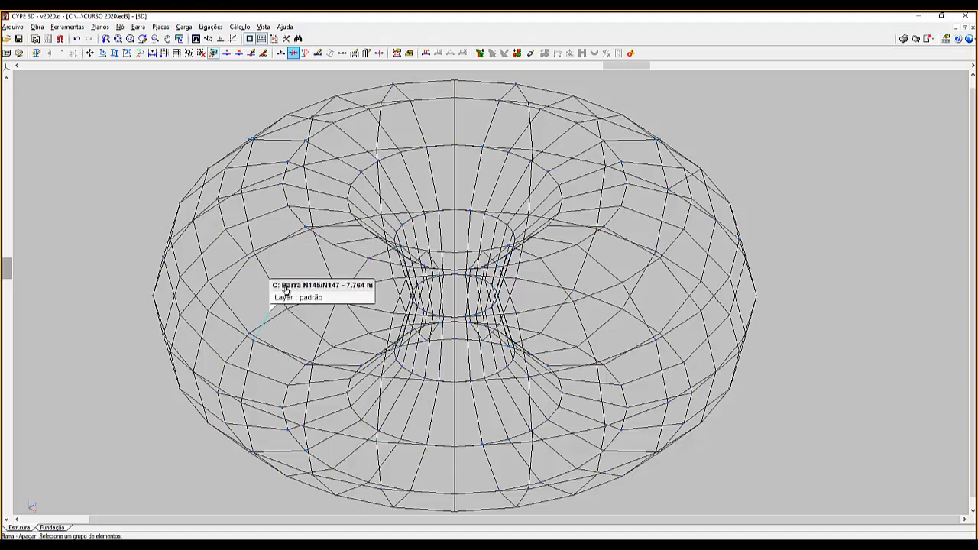
{"action": "scroll", "coordinate": [287, 286], "scroll_direction": "up", "scroll_amount": 6}
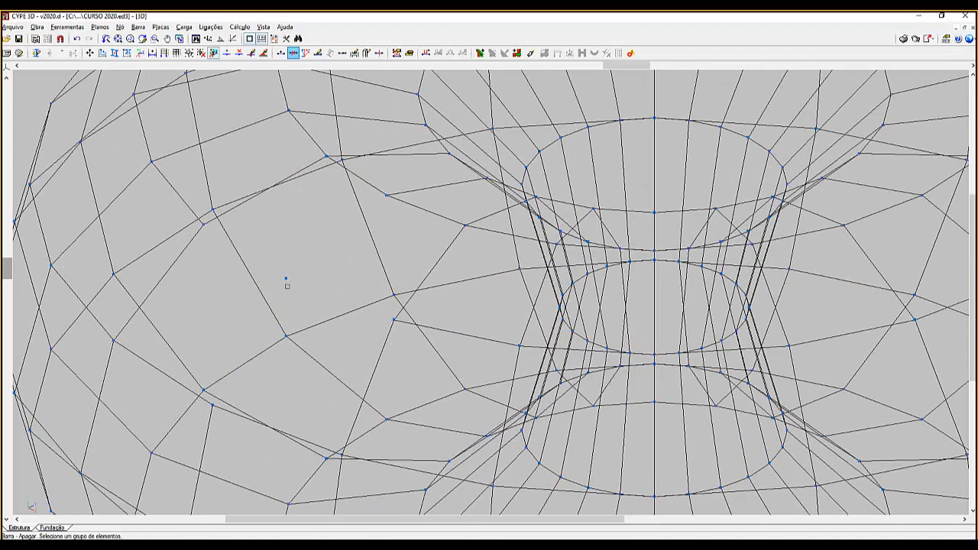
{"action": "scroll", "coordinate": [287, 286], "scroll_direction": "down", "scroll_amount": 8}
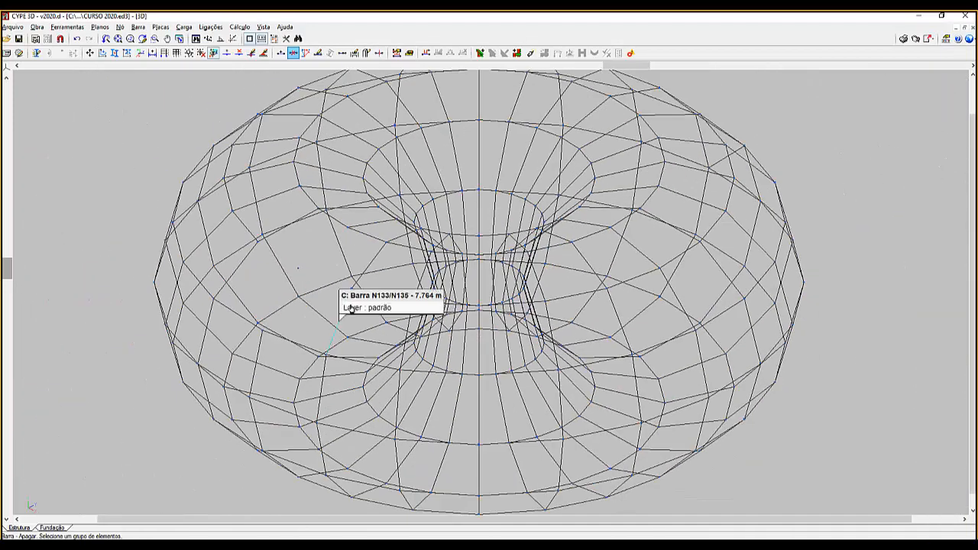
{"action": "left_click", "coordinate": [361, 320]}
{"action": "left_click", "coordinate": [236, 197]}
{"action": "right_click", "coordinate": [125, 221]}
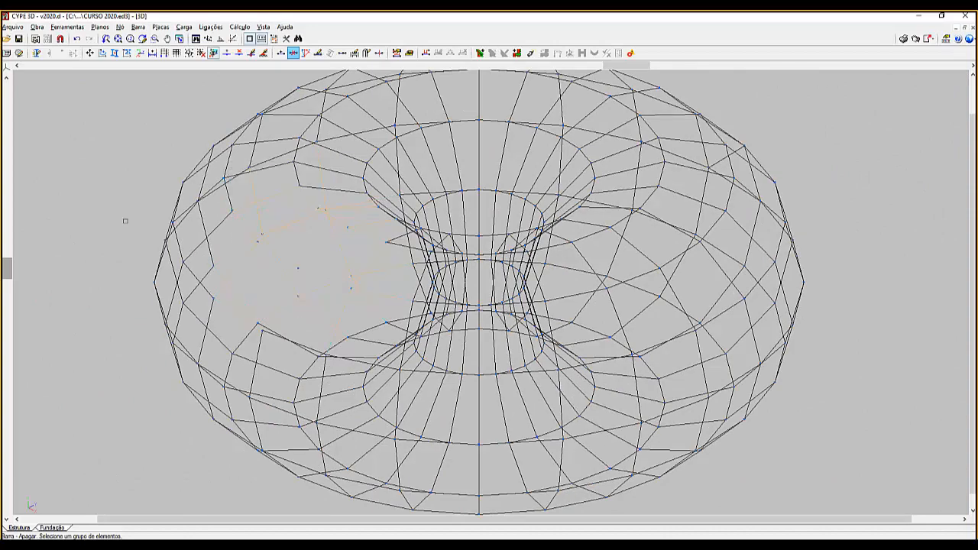
Display the error markers on the model's bars and loose nodes, and hide them again
{"action": "scroll", "coordinate": [253, 235], "scroll_direction": "up", "scroll_amount": 3}
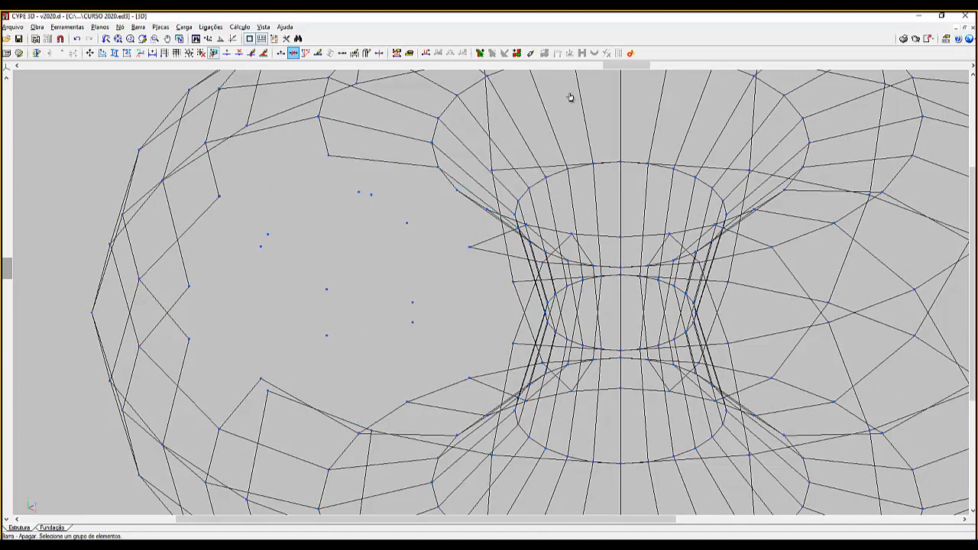
{"action": "left_click", "coordinate": [626, 53]}
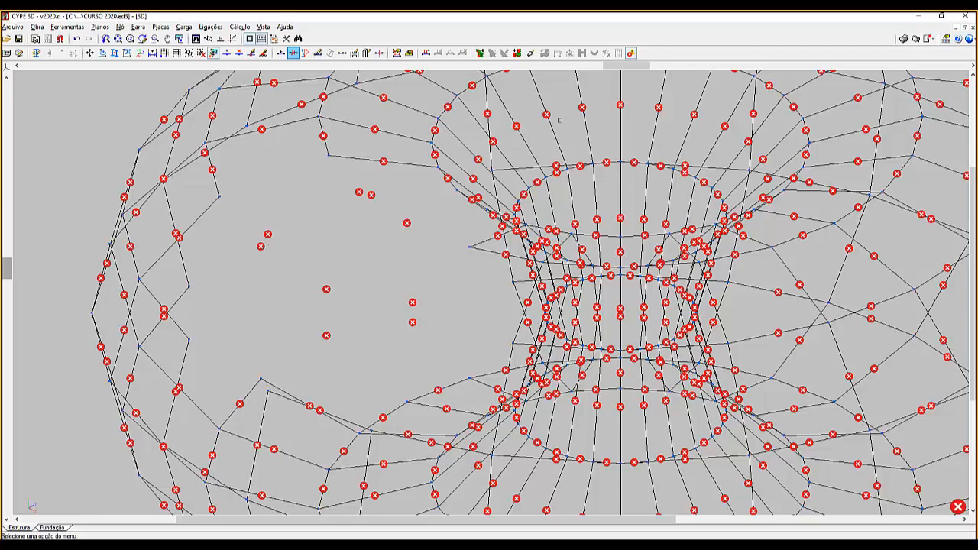
{"action": "left_click", "coordinate": [630, 54]}
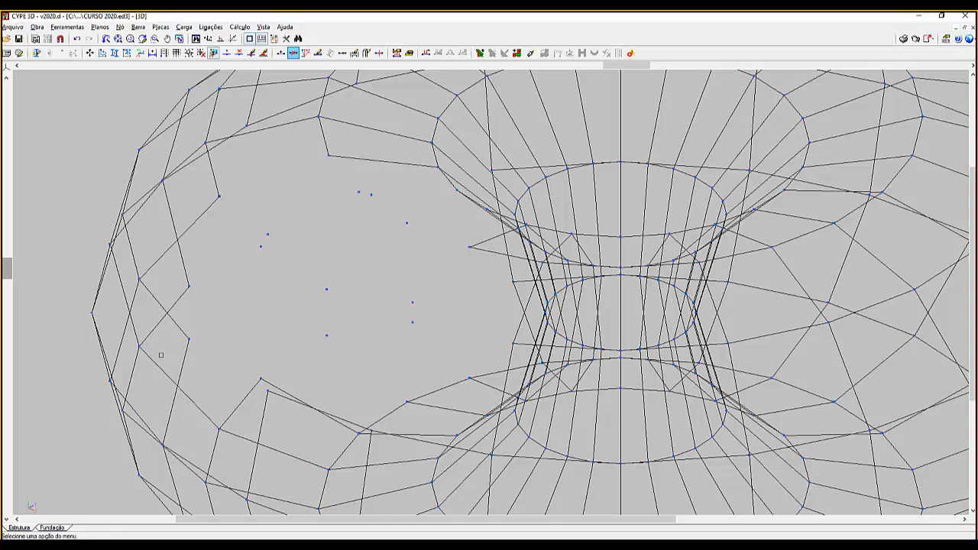
{"action": "scroll", "coordinate": [243, 331], "scroll_direction": "down", "scroll_amount": 5}
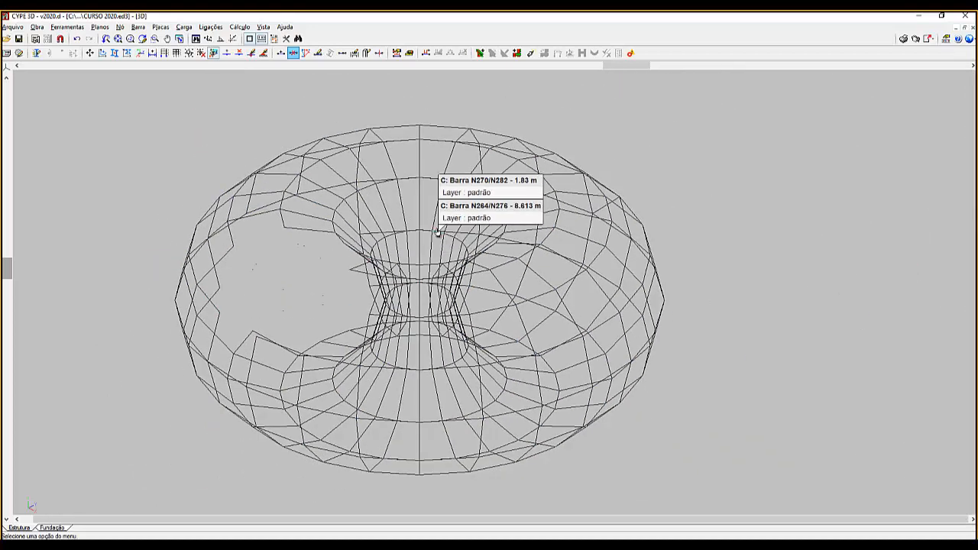
{"action": "scroll", "coordinate": [428, 245], "scroll_direction": "down", "scroll_amount": 1}
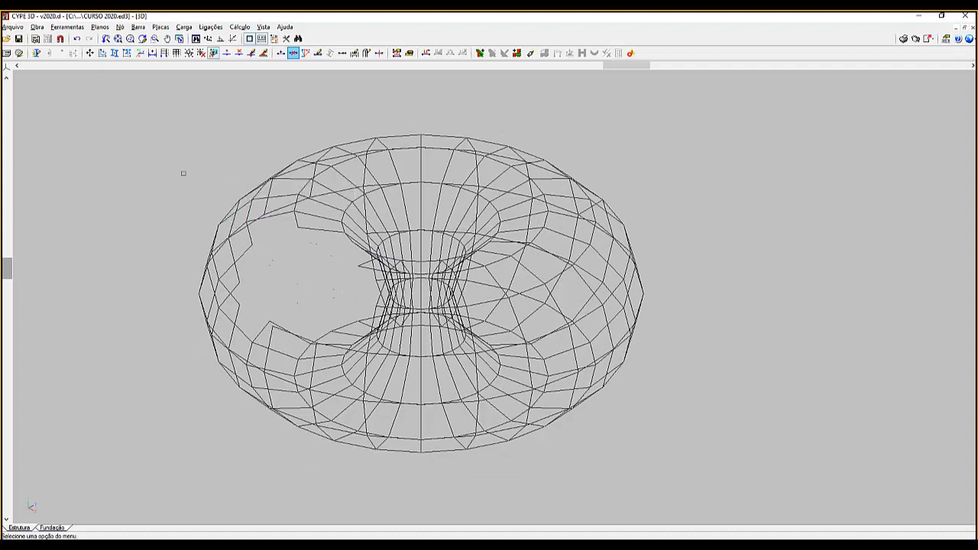
Delete all nodes of the torus with a selection window around the whole structure, emptying the model
{"action": "left_click", "coordinate": [120, 27]}
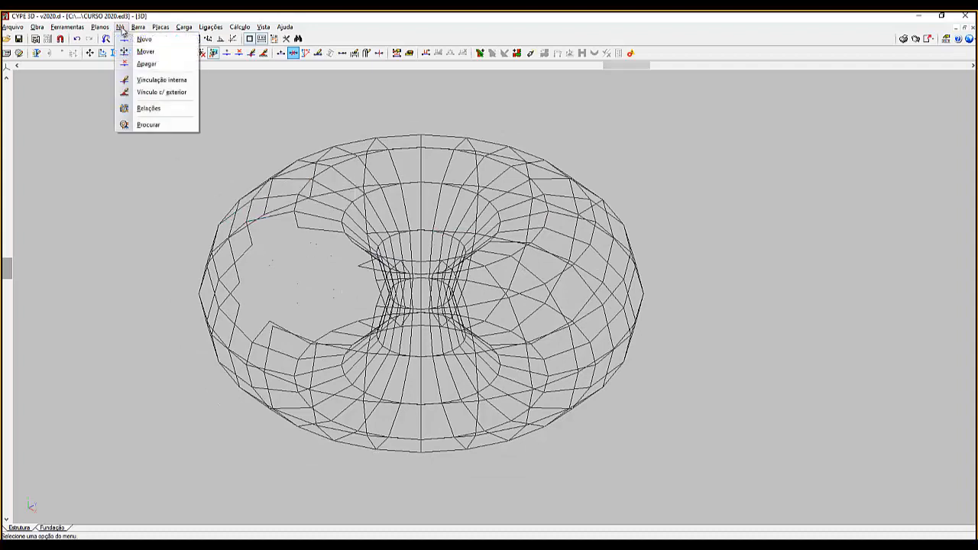
{"action": "left_click", "coordinate": [145, 66]}
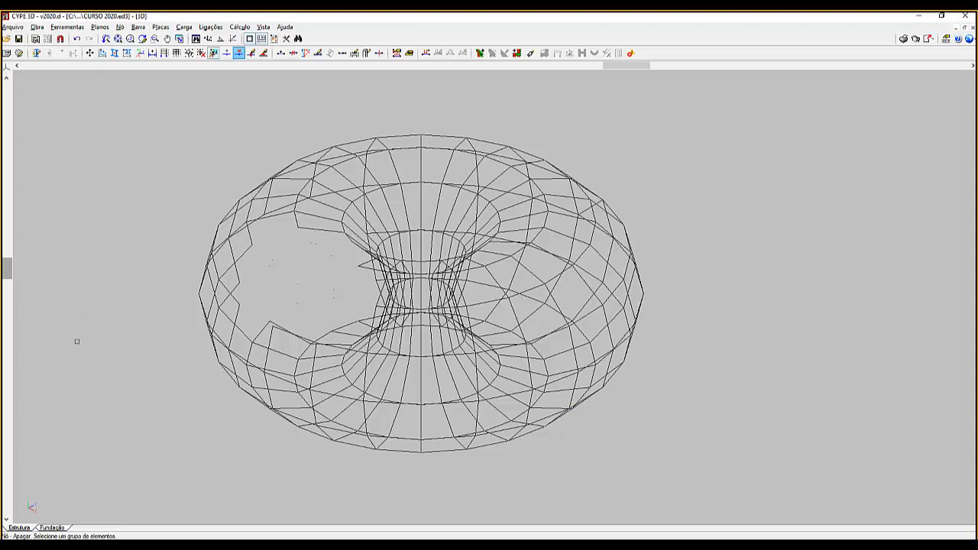
{"action": "left_click", "coordinate": [51, 462]}
{"action": "left_click_drag", "start_coordinate": [62, 462], "coordinate": [398, 116]}
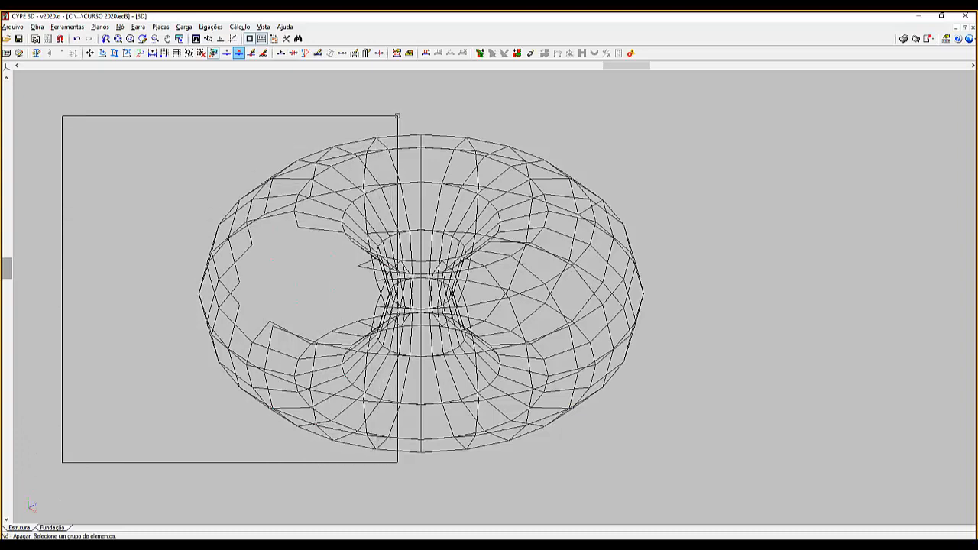
{"action": "left_click_drag", "start_coordinate": [397, 116], "coordinate": [84, 414]}
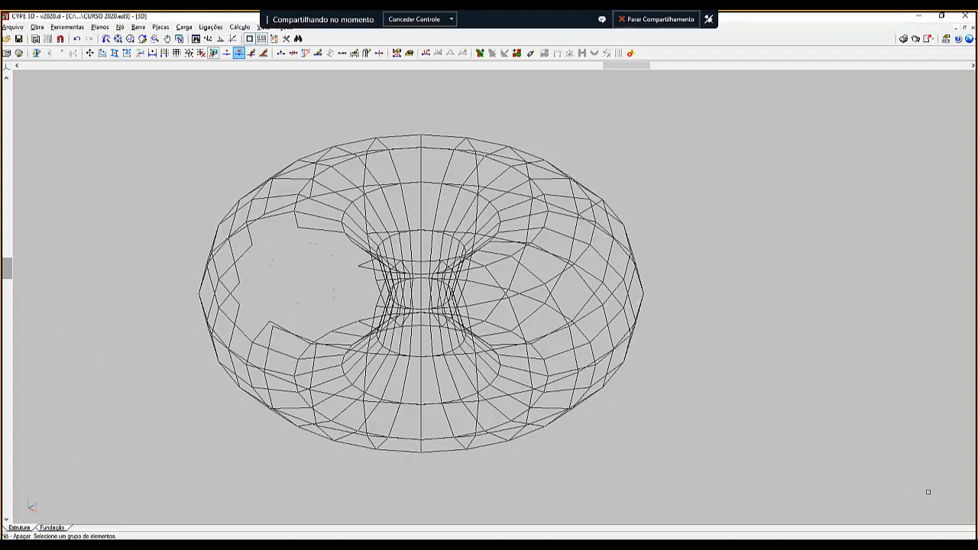
{"action": "left_click_drag", "start_coordinate": [928, 492], "coordinate": [164, 104]}
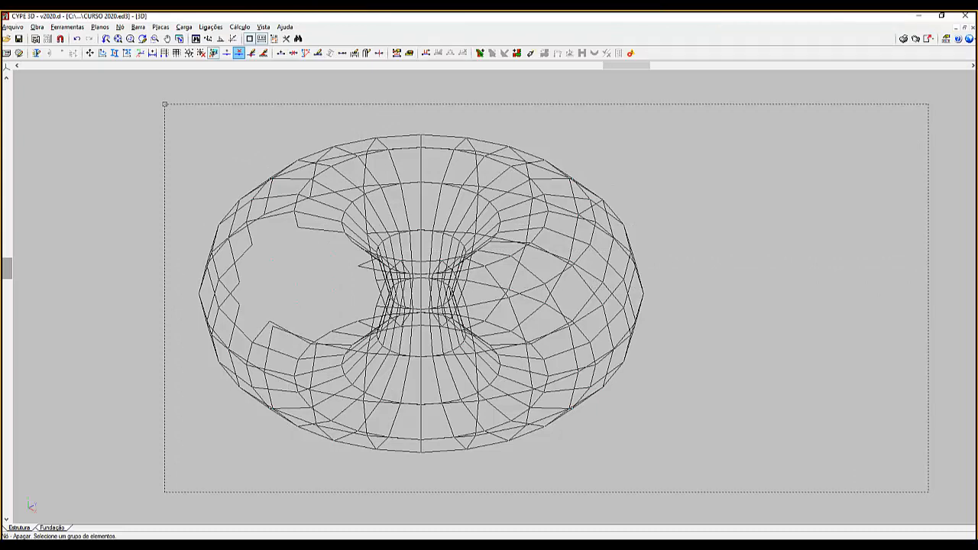
{"action": "left_click_drag", "start_coordinate": [164, 104], "coordinate": [164, 104]}
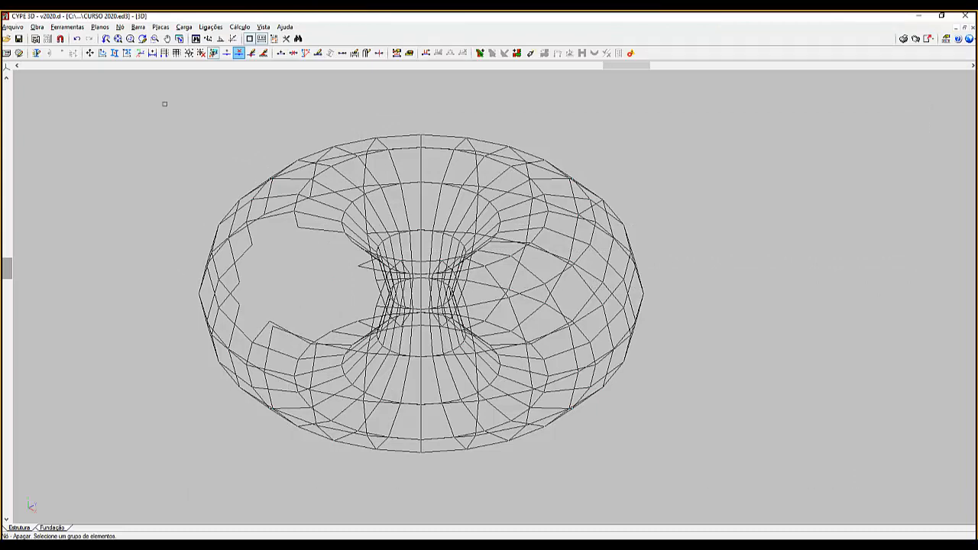
{"action": "right_click", "coordinate": [164, 104]}
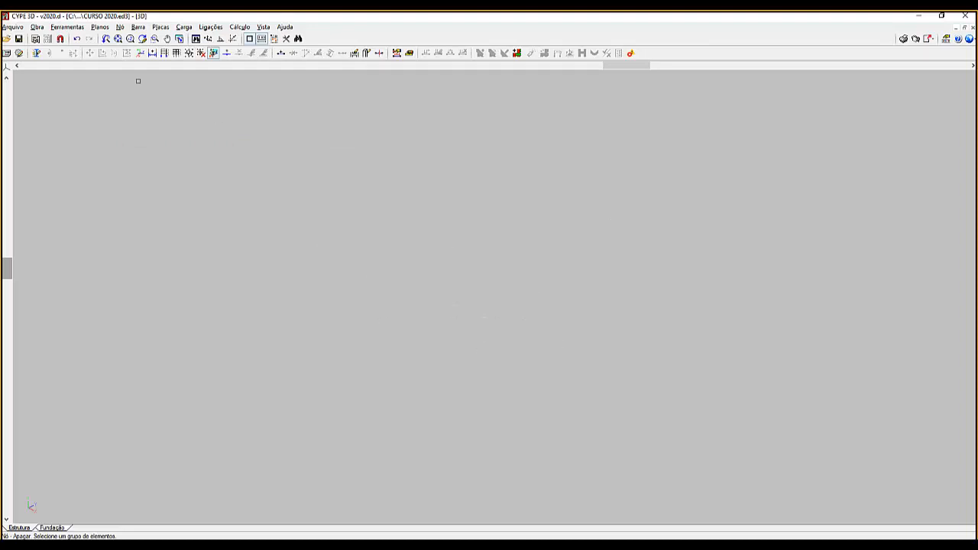
{"action": "left_click", "coordinate": [119, 27]}
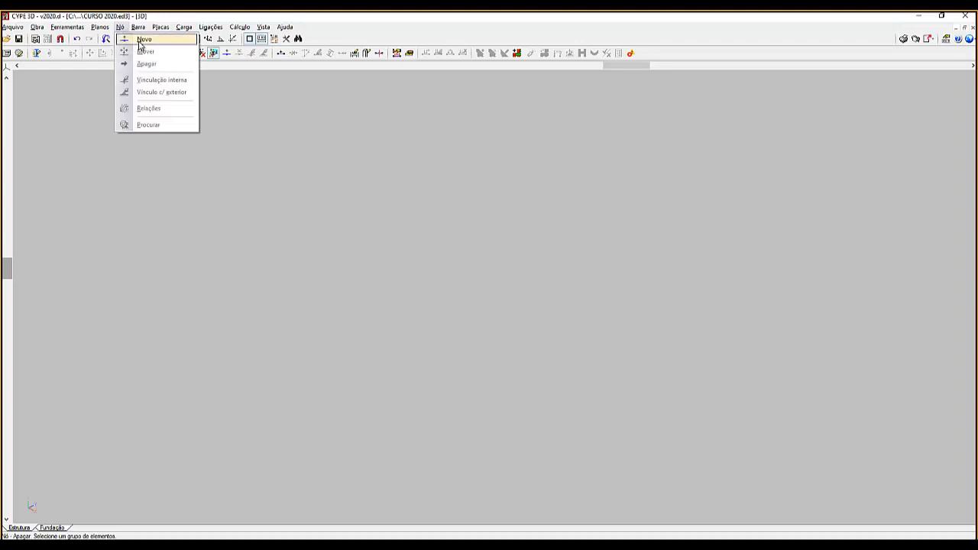
{"action": "left_click", "coordinate": [140, 41]}
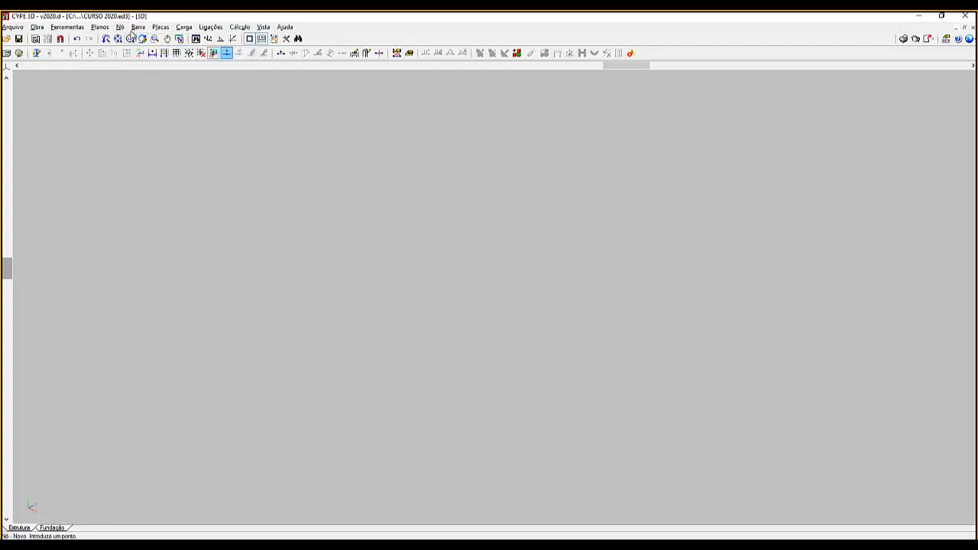
{"action": "left_click", "coordinate": [137, 27]}
{"action": "left_click", "coordinate": [155, 37]}
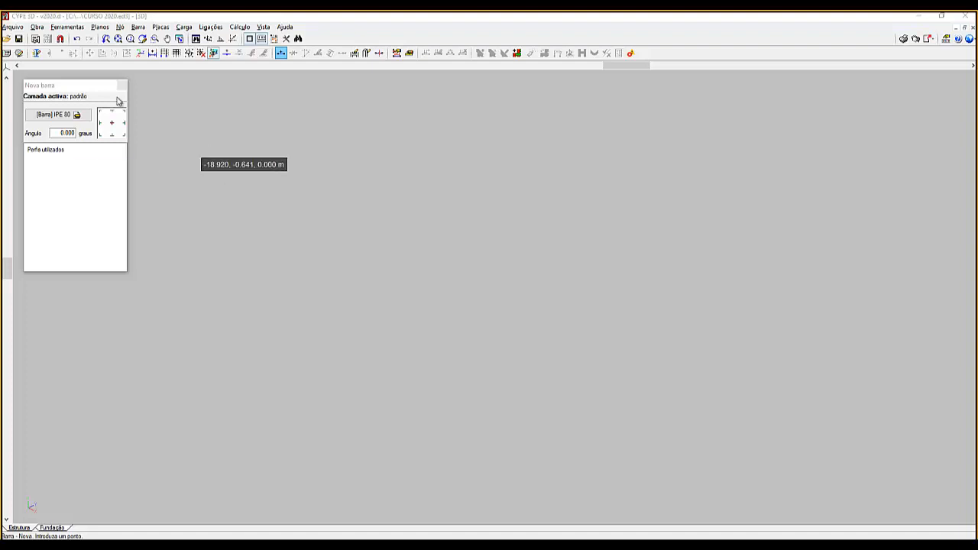
Open the predefined profile series import in the profile library management and mark the Açominas library with its I and H series
{"action": "left_click", "coordinate": [45, 29]}
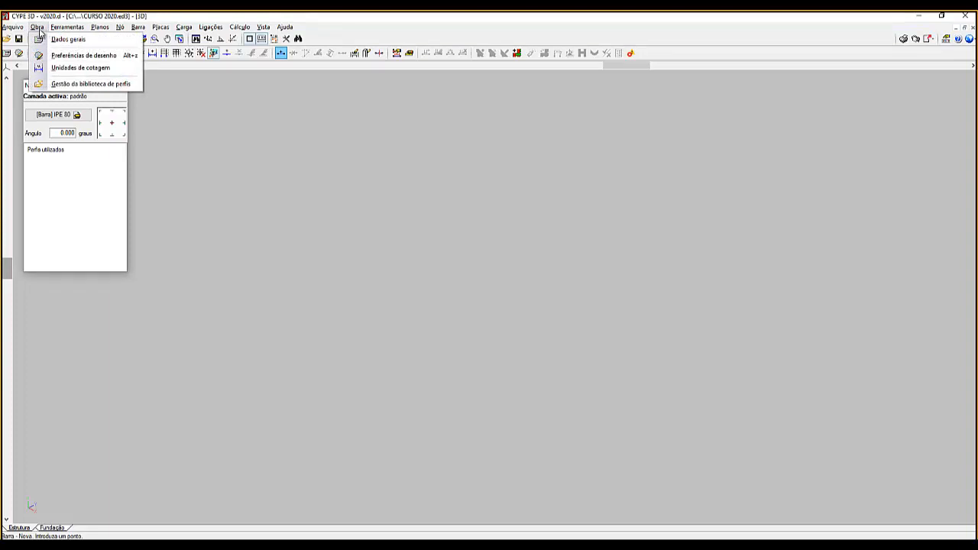
{"action": "left_click", "coordinate": [79, 84]}
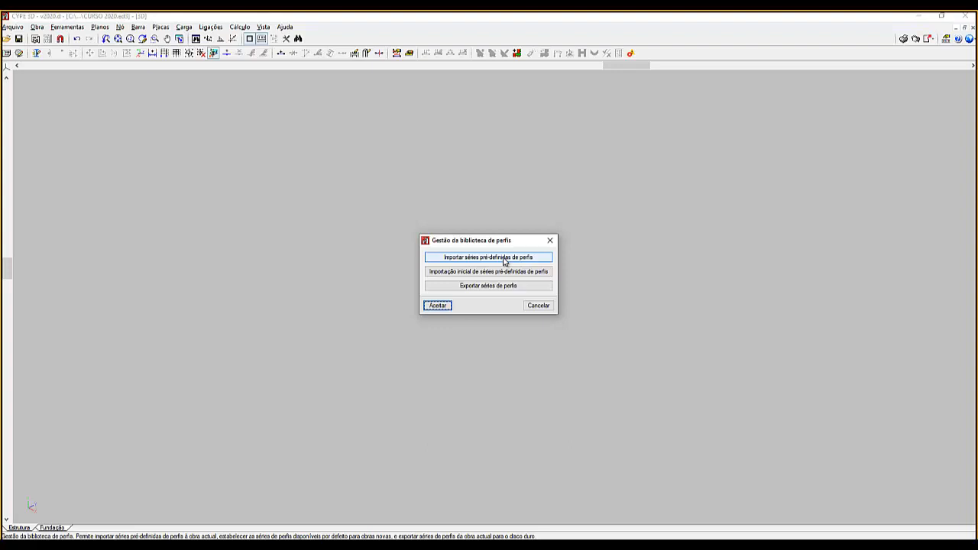
{"action": "left_click", "coordinate": [504, 258]}
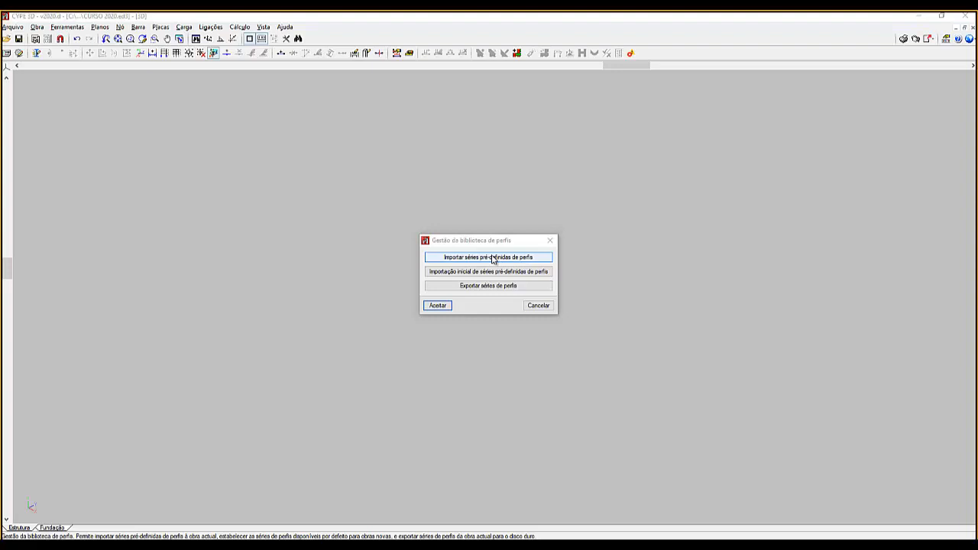
{"action": "left_click", "coordinate": [493, 258]}
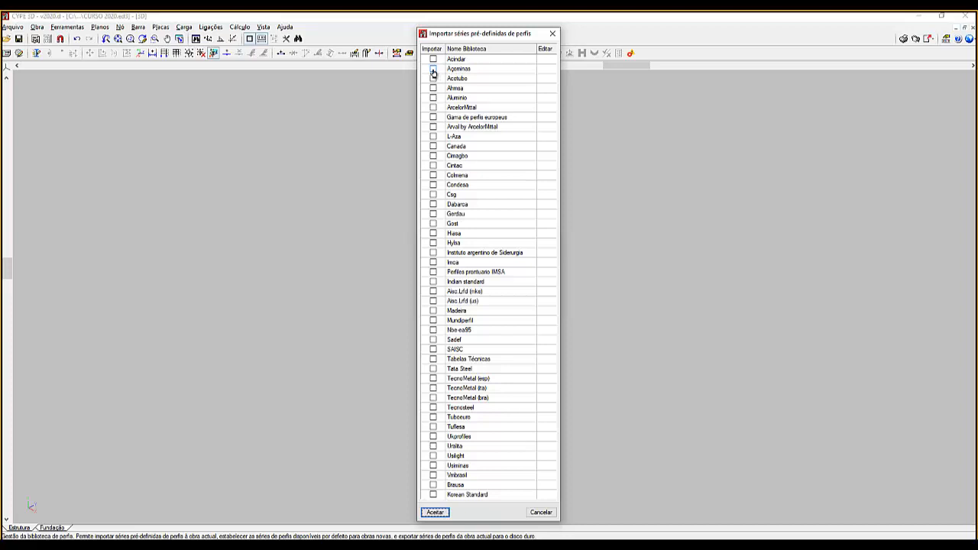
{"action": "key", "text": "ctrl"}
{"action": "key", "text": "ctrl"}
{"action": "key", "text": "ctrl"}
{"action": "key", "text": "ctrl"}
{"action": "key", "text": "ctrl"}
{"action": "key", "text": "ctrl"}
{"action": "key", "text": "ctrl"}
{"action": "left_click", "coordinate": [433, 70]}
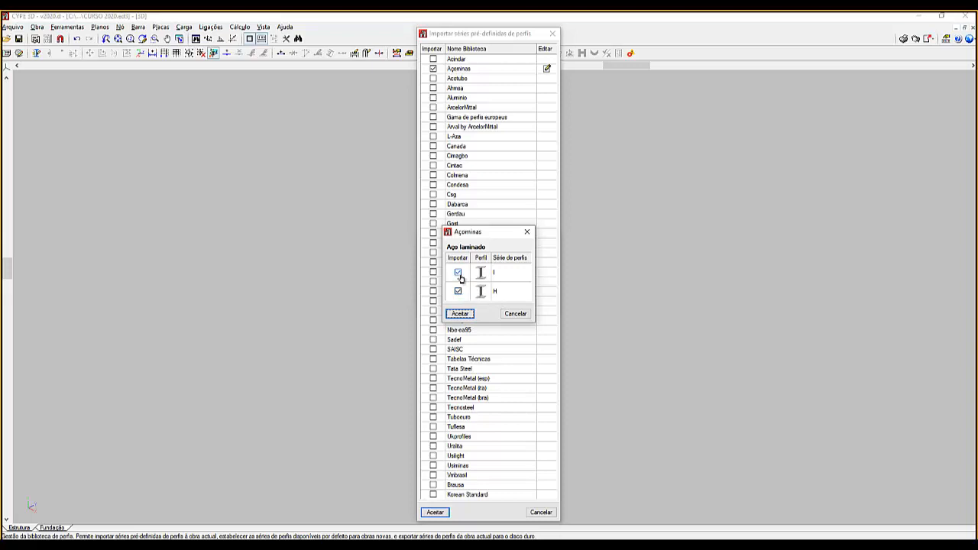
{"action": "left_click", "coordinate": [459, 313]}
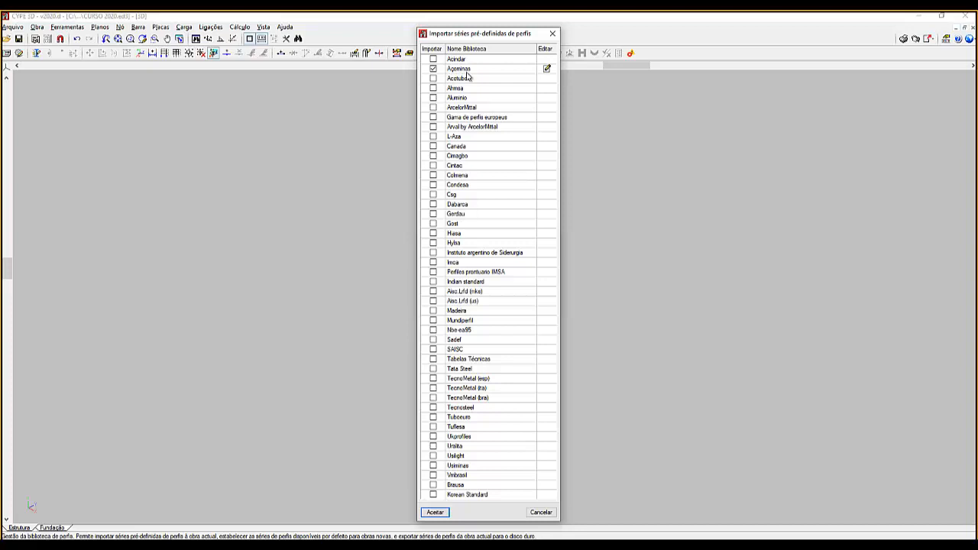
Mark the Gerdau library for import with all its rolled steel series and the welded Barras redondas series
{"action": "left_click", "coordinate": [433, 217]}
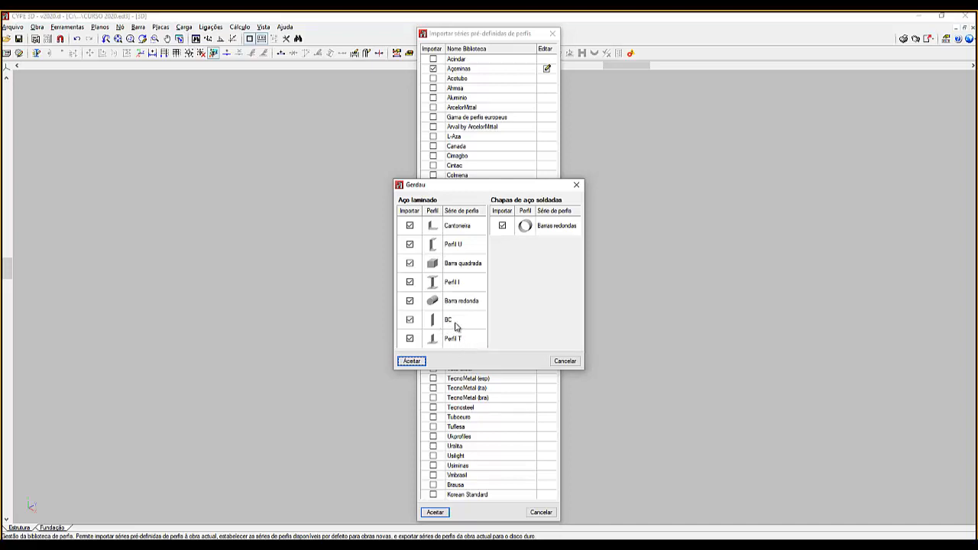
{"action": "left_click", "coordinate": [410, 338]}
{"action": "left_click", "coordinate": [418, 203]}
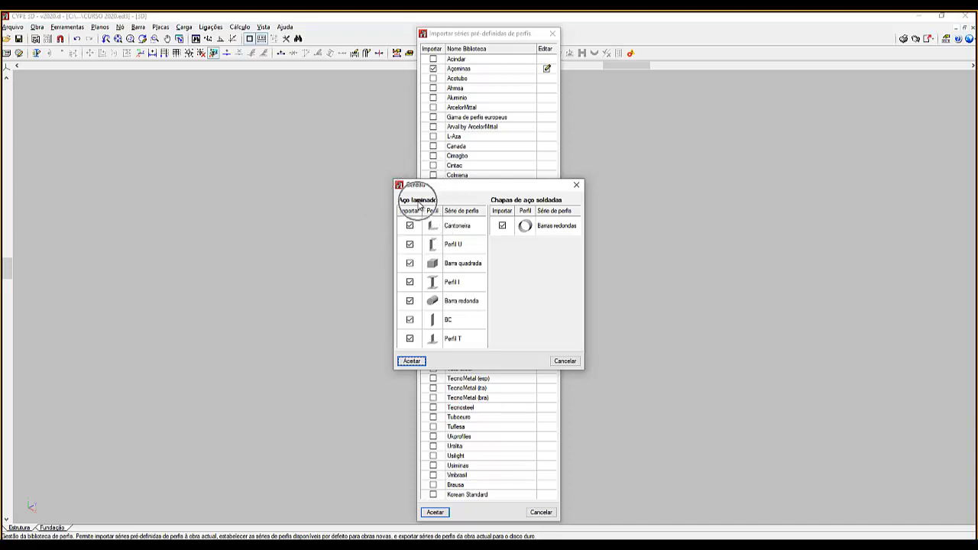
{"action": "left_click", "coordinate": [546, 203]}
{"action": "left_click", "coordinate": [411, 361]}
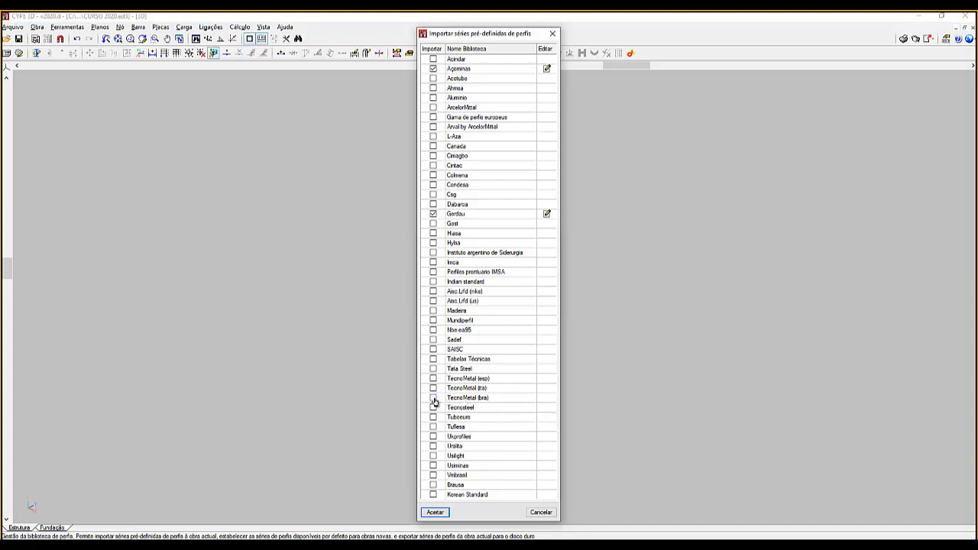
Mark TecnoMetal (bra) for import, excluding all rolled and welded steel series and keeping only the folded steel C, U, CARTOLA and Z
{"action": "left_click", "coordinate": [433, 398]}
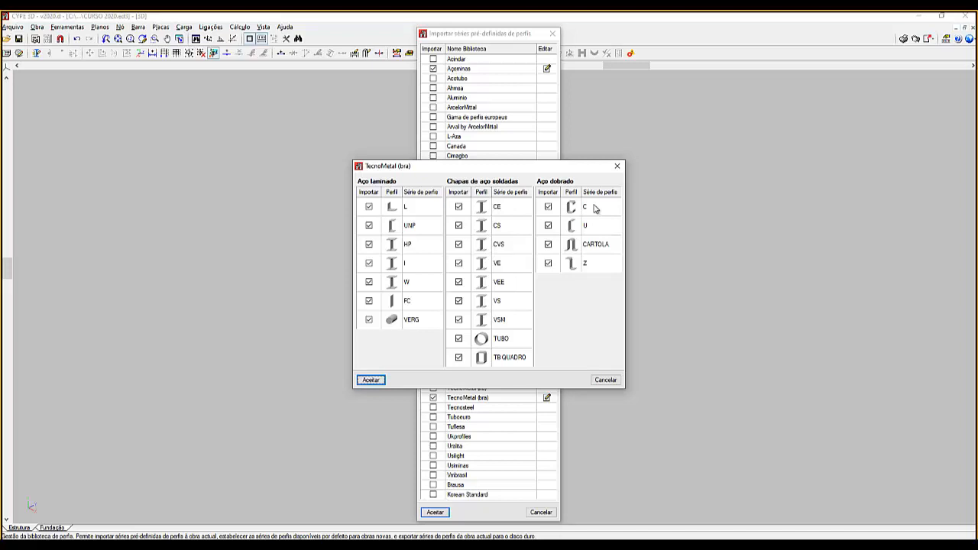
{"action": "left_click", "coordinate": [369, 206]}
{"action": "left_click", "coordinate": [369, 225]}
{"action": "left_click", "coordinate": [369, 244]}
{"action": "left_click", "coordinate": [369, 263]}
{"action": "left_click", "coordinate": [369, 301]}
{"action": "left_click", "coordinate": [369, 319]}
{"action": "left_click", "coordinate": [369, 282]}
{"action": "left_click", "coordinate": [459, 356]}
{"action": "left_click", "coordinate": [458, 339]}
{"action": "left_click", "coordinate": [459, 319]}
{"action": "left_click", "coordinate": [458, 300]}
{"action": "left_click", "coordinate": [459, 282]}
{"action": "left_click", "coordinate": [458, 263]}
{"action": "left_click", "coordinate": [458, 244]}
{"action": "left_click", "coordinate": [459, 226]}
{"action": "left_click", "coordinate": [459, 207]}
{"action": "left_click", "coordinate": [371, 379]}
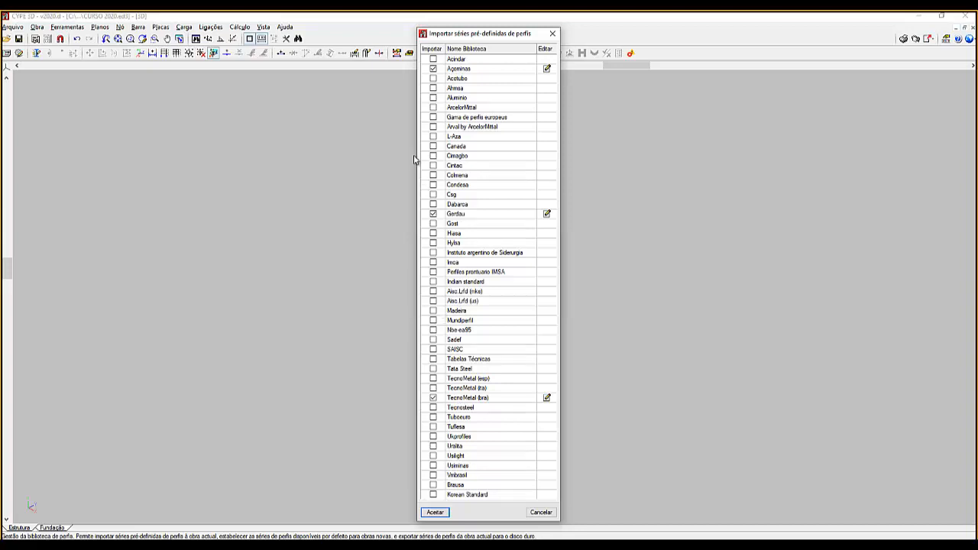
Mark the Acotubo and Vmbrasil libraries for import with all their square, rectangular and circular tube series
{"action": "left_click", "coordinate": [433, 79]}
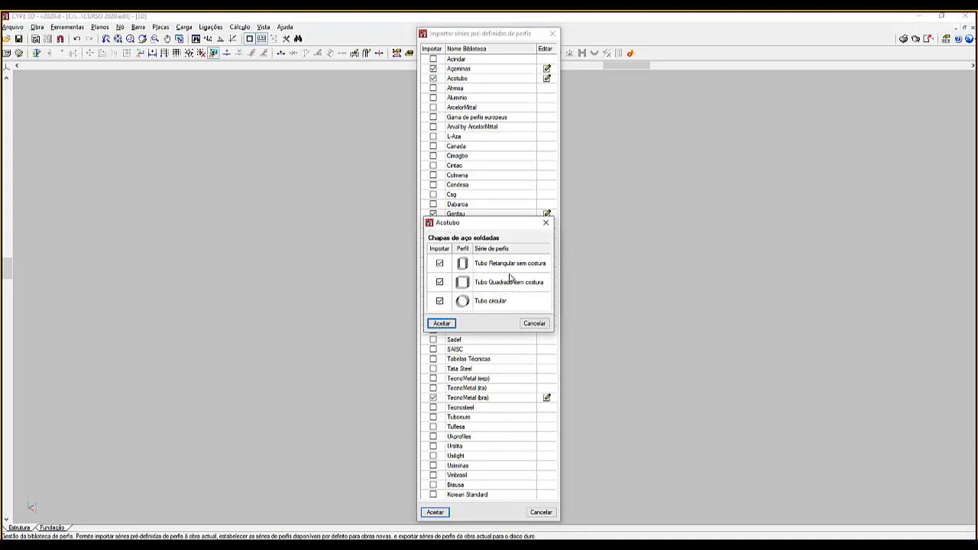
{"action": "left_click", "coordinate": [453, 325]}
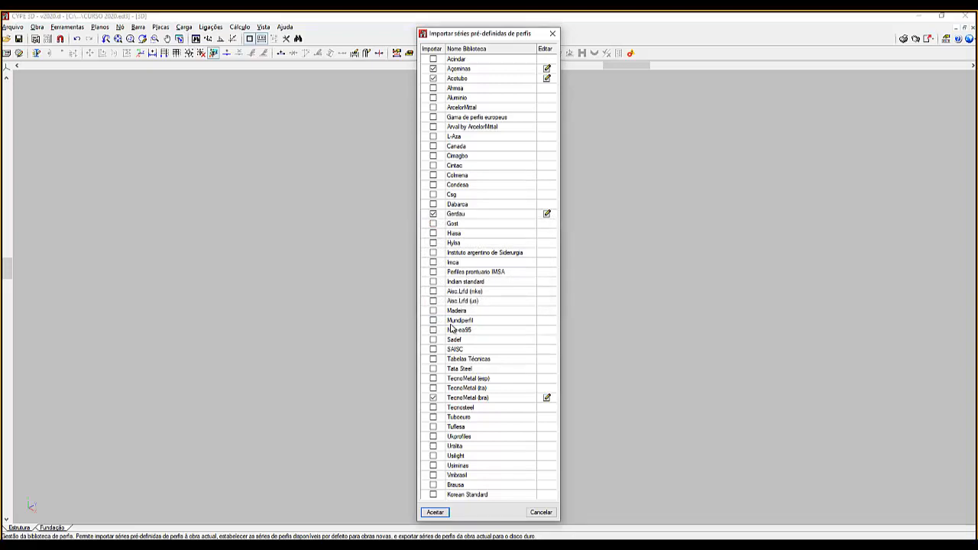
{"action": "left_click", "coordinate": [433, 476]}
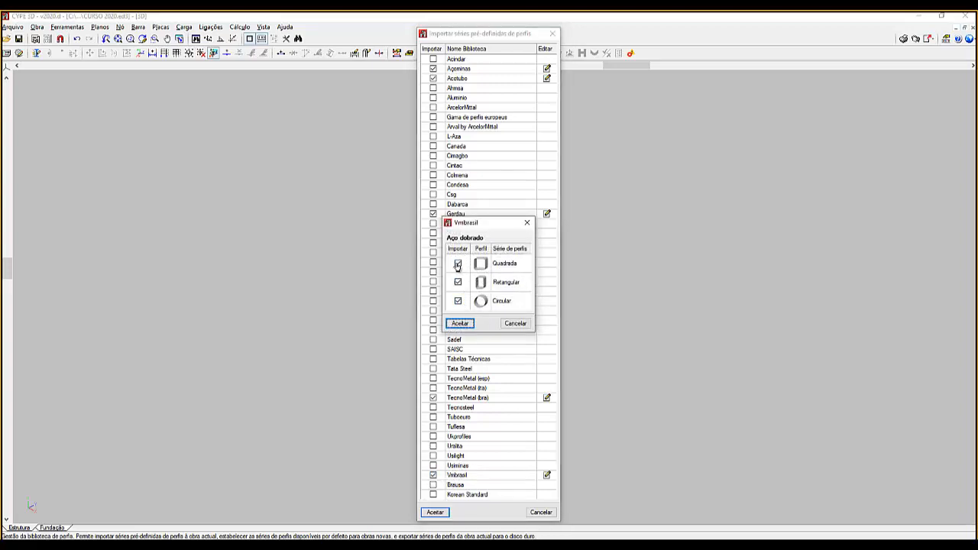
{"action": "left_click", "coordinate": [461, 324]}
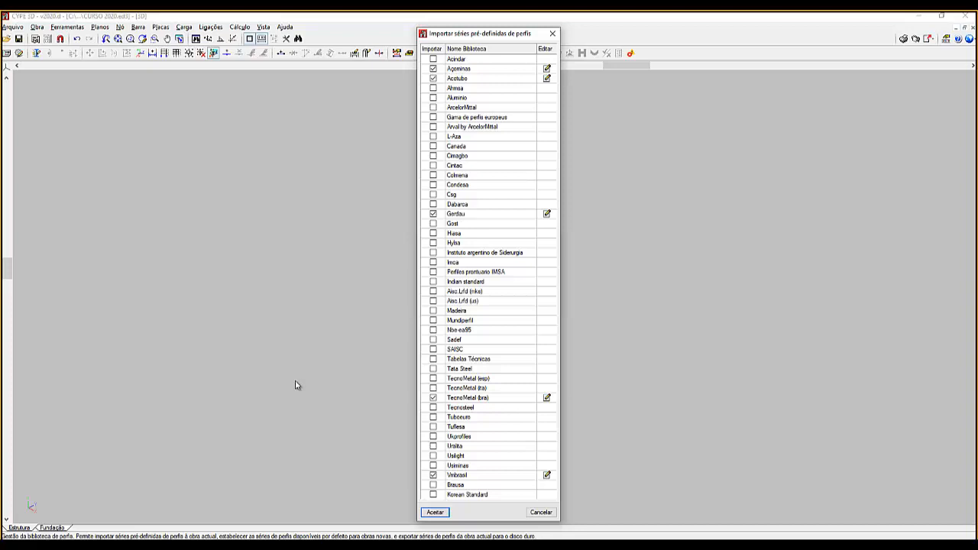
Import the selected libraries, replacing existing series such as C and U, and make them the default for new projects
{"action": "left_click", "coordinate": [428, 512]}
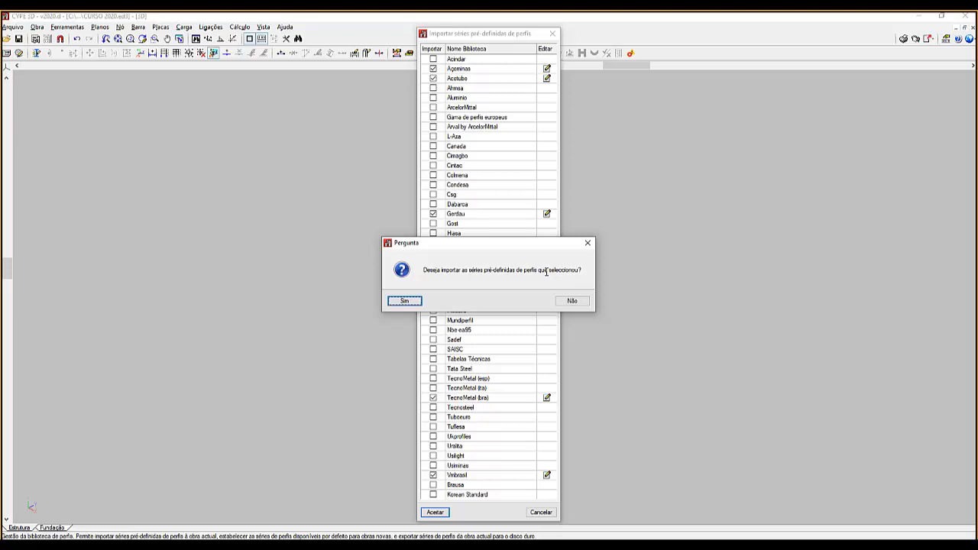
{"action": "left_click", "coordinate": [409, 301]}
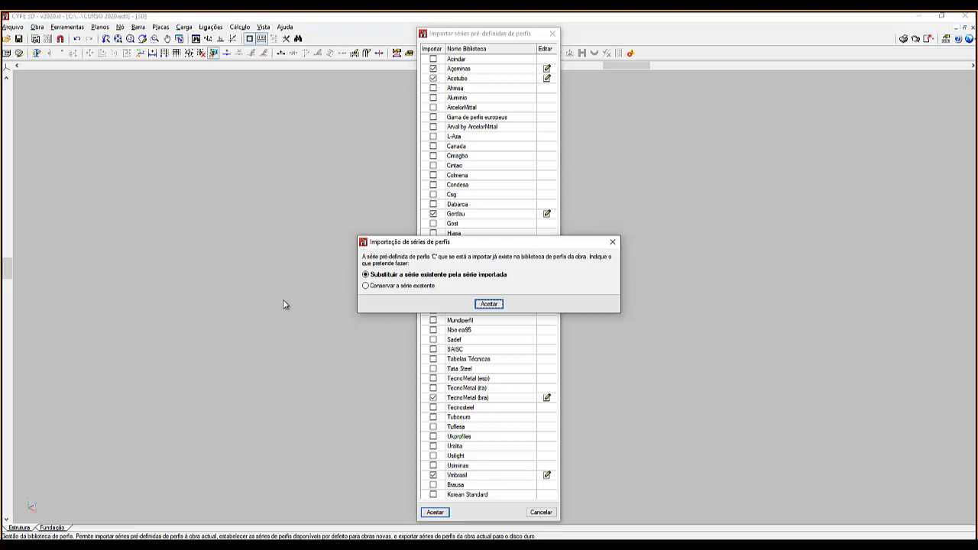
{"action": "left_click", "coordinate": [487, 304]}
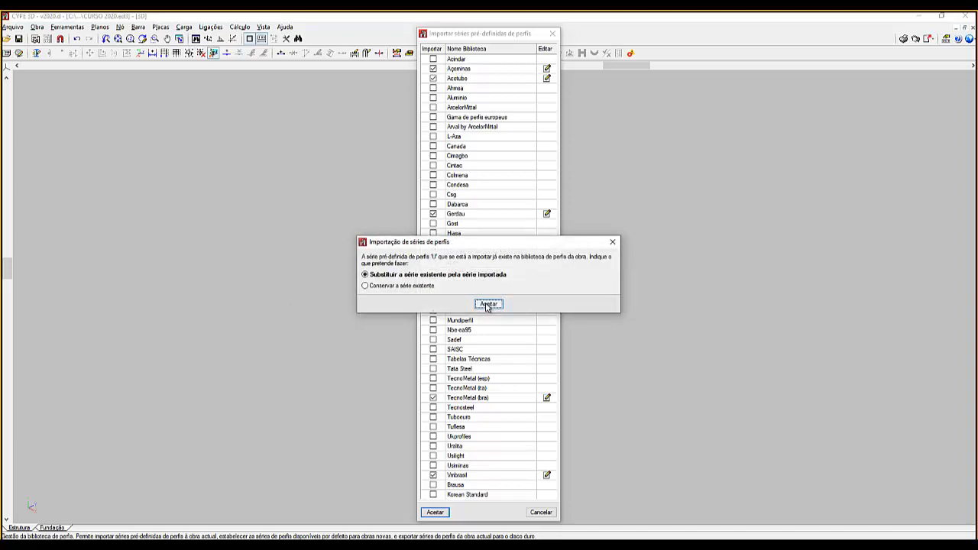
{"action": "left_click", "coordinate": [488, 304]}
{"action": "left_click", "coordinate": [487, 304]}
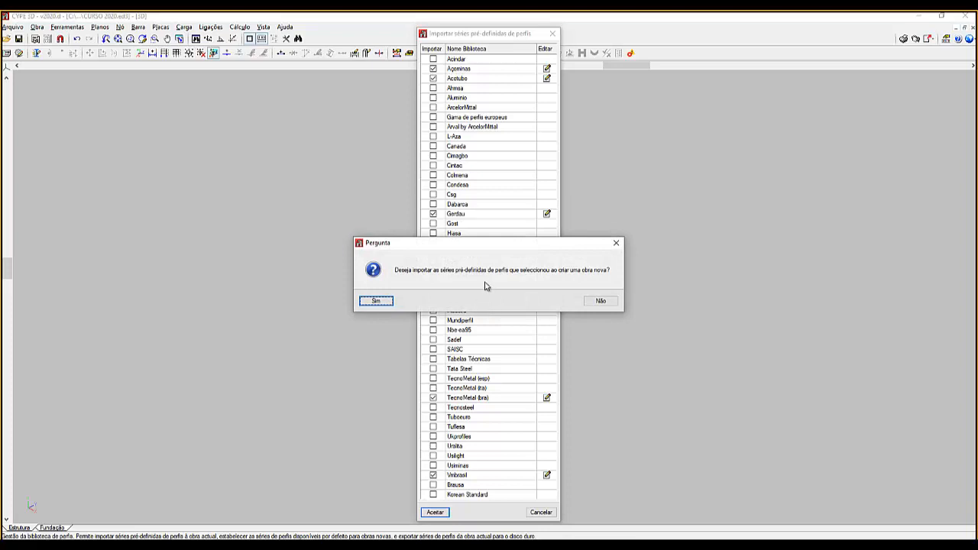
{"action": "left_click", "coordinate": [382, 302]}
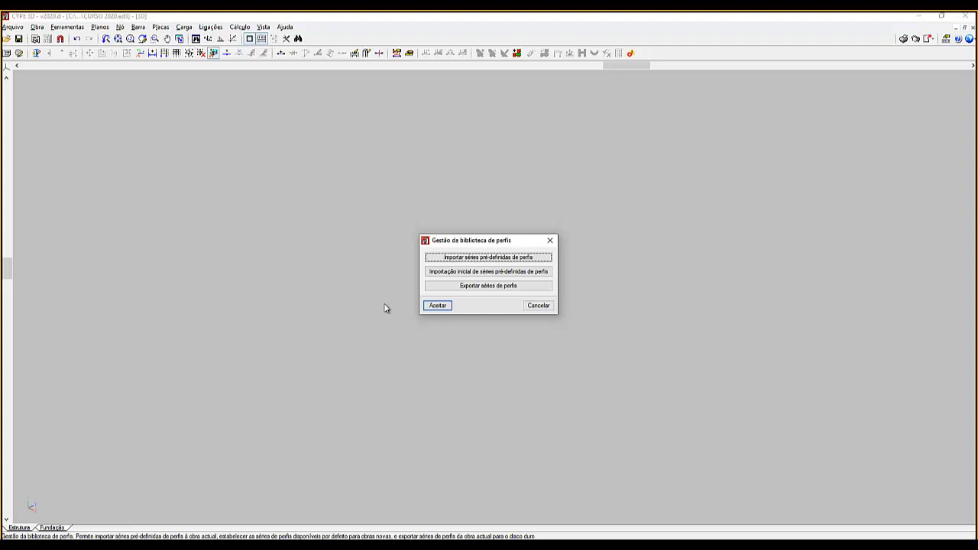
{"action": "left_click", "coordinate": [437, 306]}
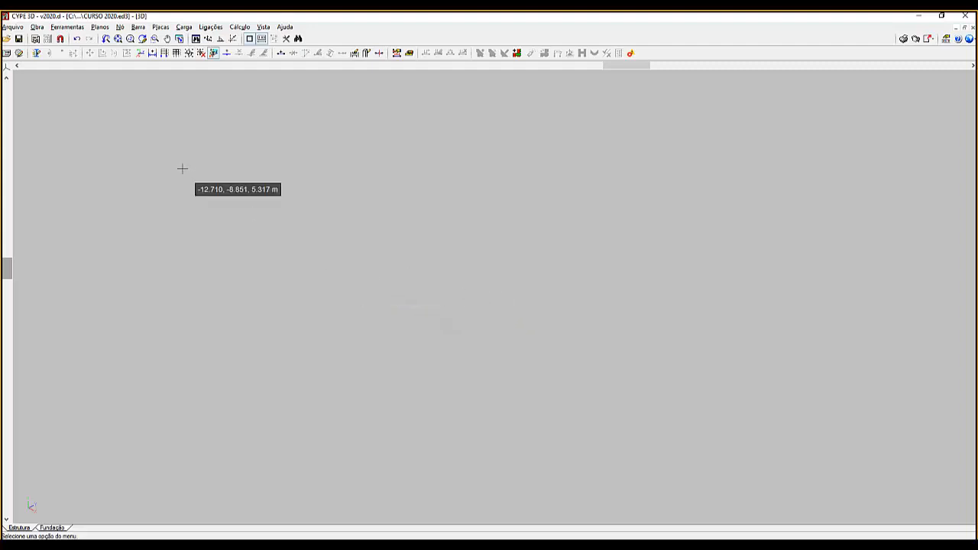
Start a new bar and open its profile description, placing the dialog clear of the bar settings
{"action": "left_click", "coordinate": [137, 28]}
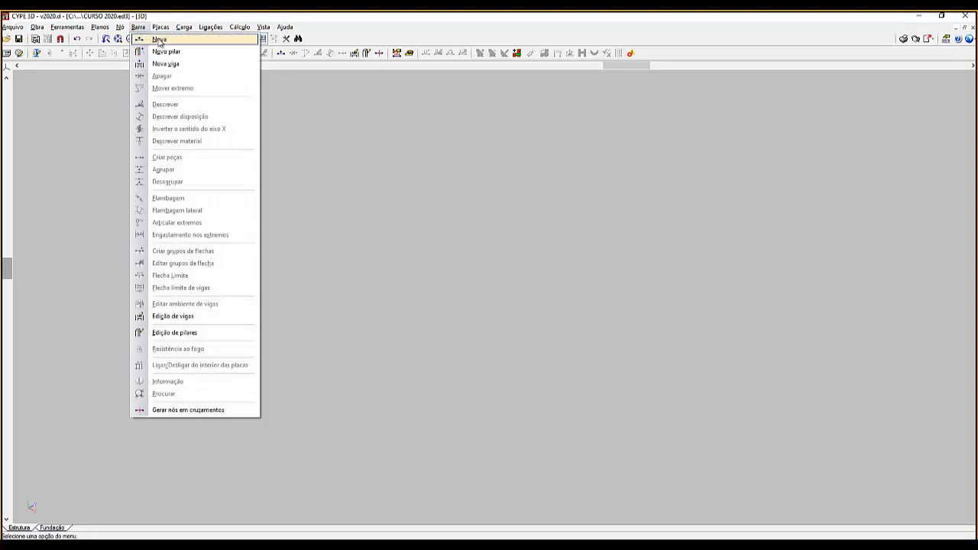
{"action": "left_click", "coordinate": [159, 39]}
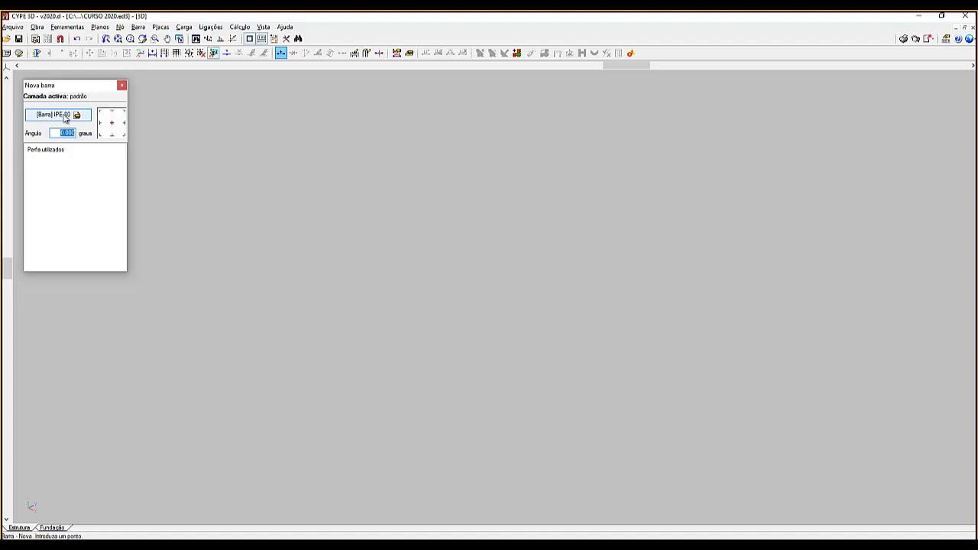
{"action": "left_click", "coordinate": [65, 116]}
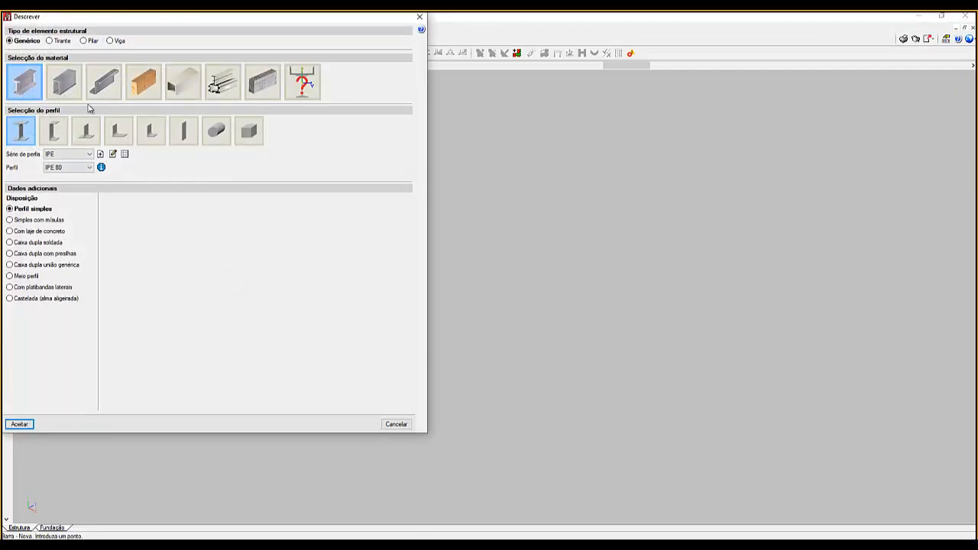
{"action": "left_click_drag", "start_coordinate": [115, 18], "coordinate": [374, 90]}
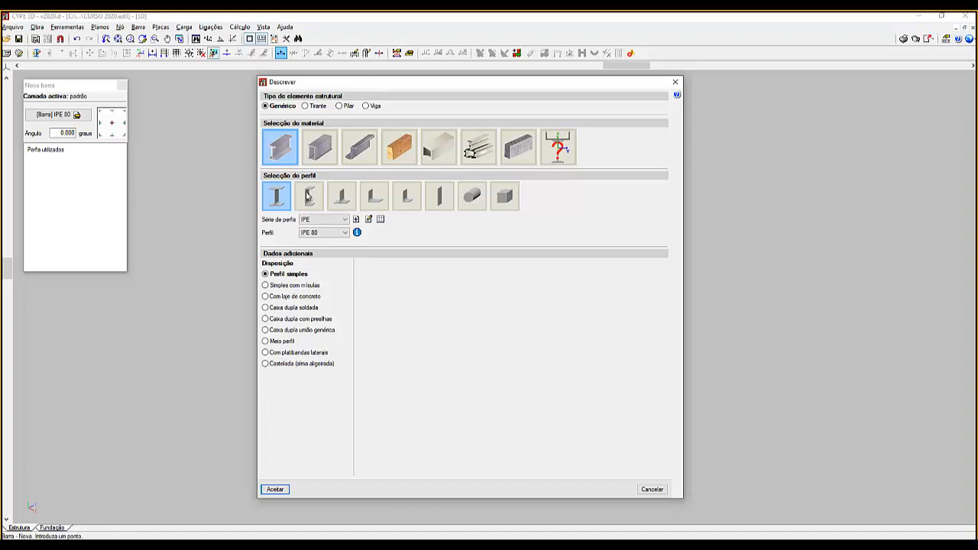
Select the I profile series for rolled steel and look through its available W profiles
{"action": "left_click", "coordinate": [344, 233]}
{"action": "left_click", "coordinate": [344, 220]}
{"action": "left_click", "coordinate": [344, 219]}
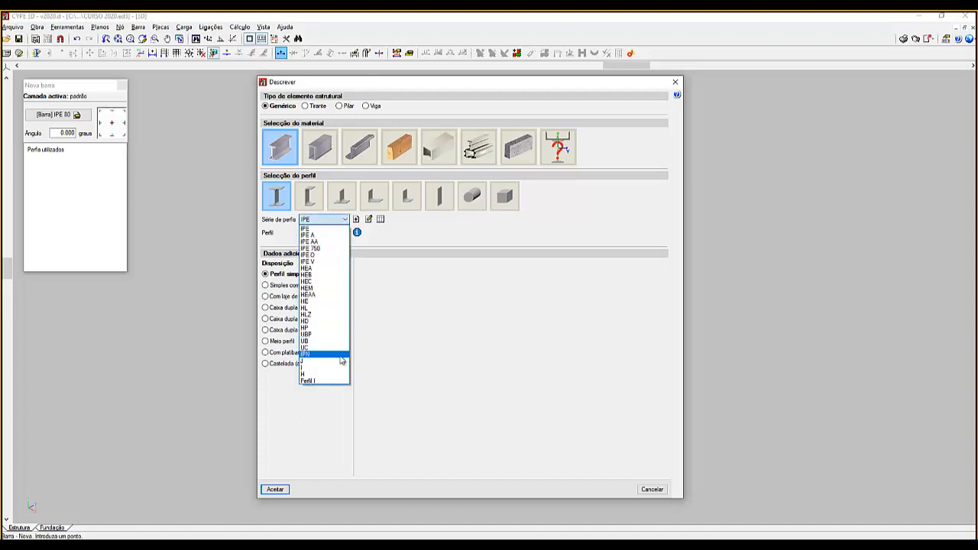
{"action": "left_click", "coordinate": [311, 369]}
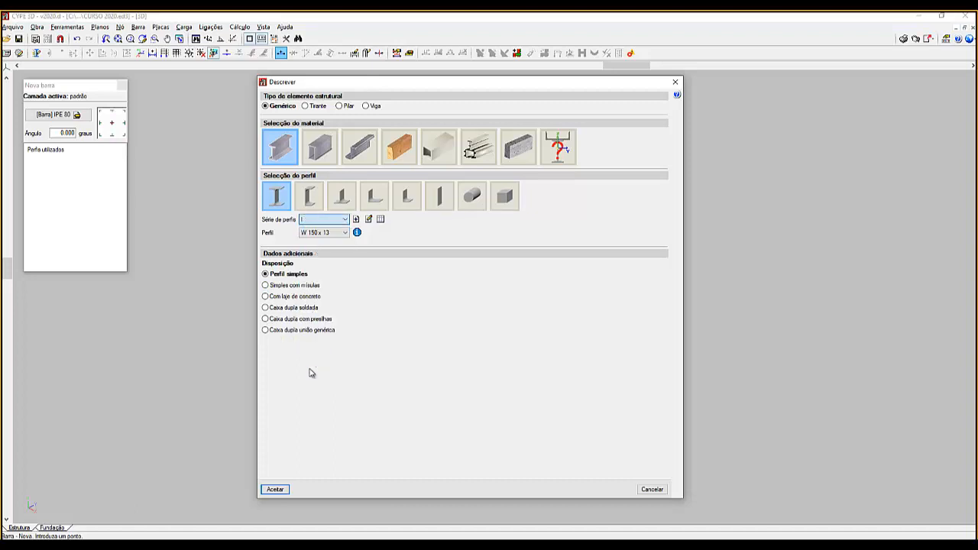
{"action": "left_click", "coordinate": [325, 234]}
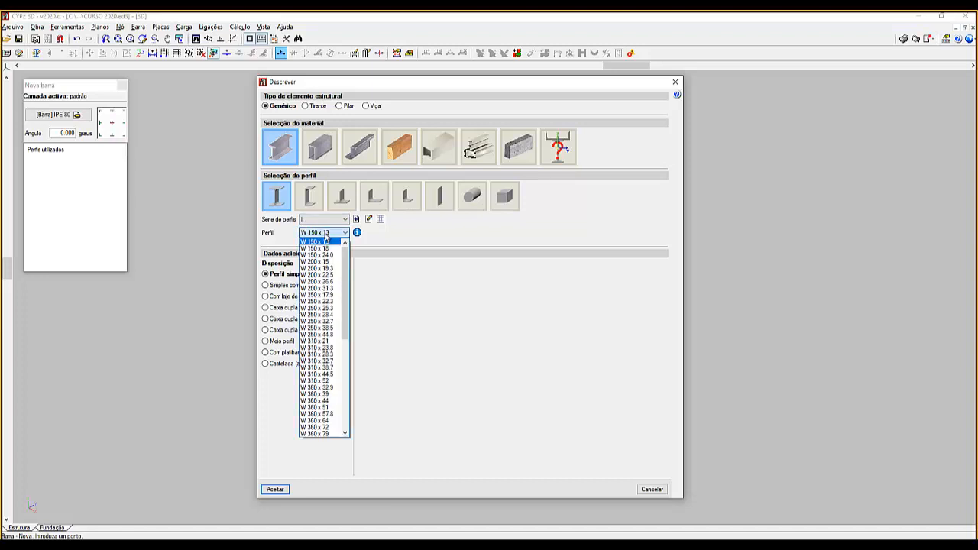
{"action": "left_click_drag", "start_coordinate": [344, 262], "coordinate": [344, 327]}
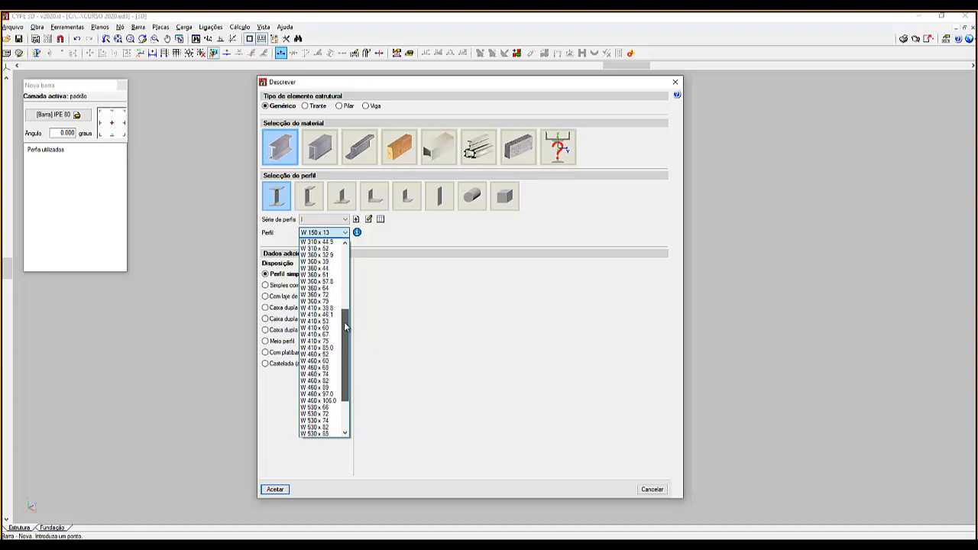
Choose cold-formed steel for the new bar, with the C profile series and profile C127X50X17X1.9
{"action": "left_click", "coordinate": [357, 157]}
{"action": "left_click", "coordinate": [359, 153]}
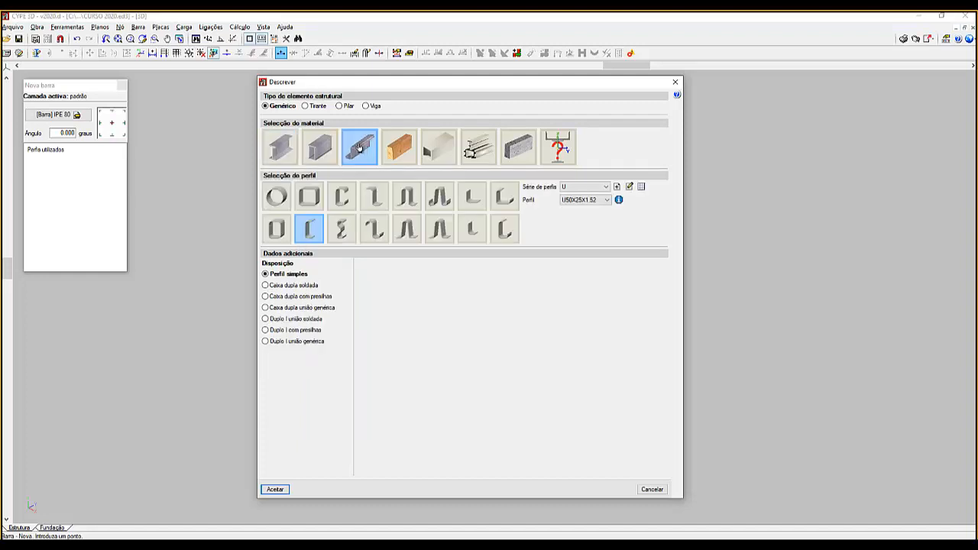
{"action": "left_click", "coordinate": [343, 200]}
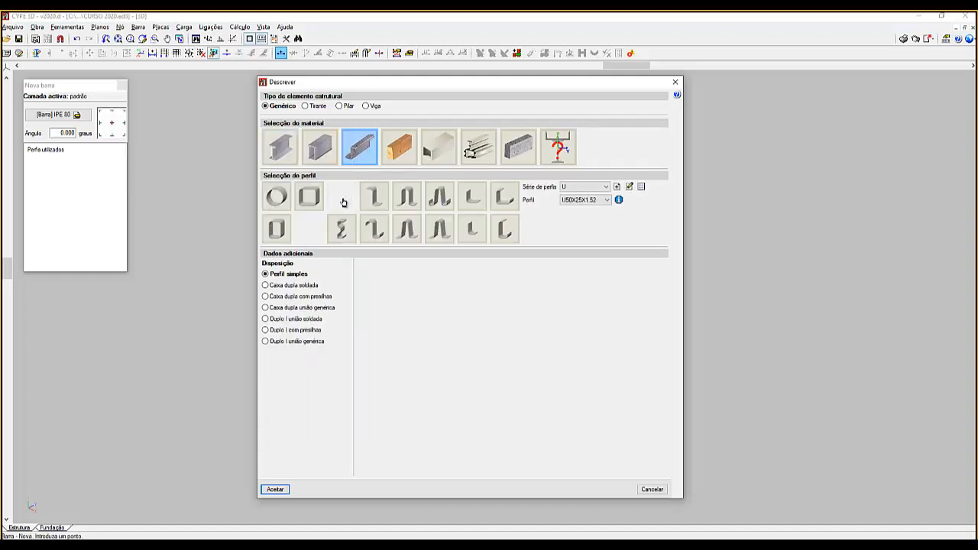
{"action": "left_click", "coordinate": [587, 200]}
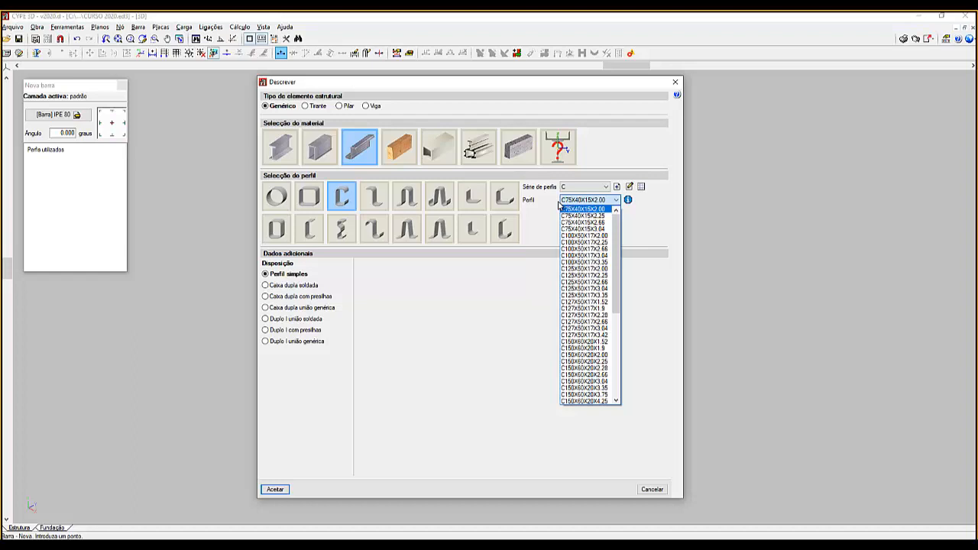
{"action": "left_click_drag", "start_coordinate": [615, 229], "coordinate": [632, 261]}
{"action": "left_click", "coordinate": [605, 242]}
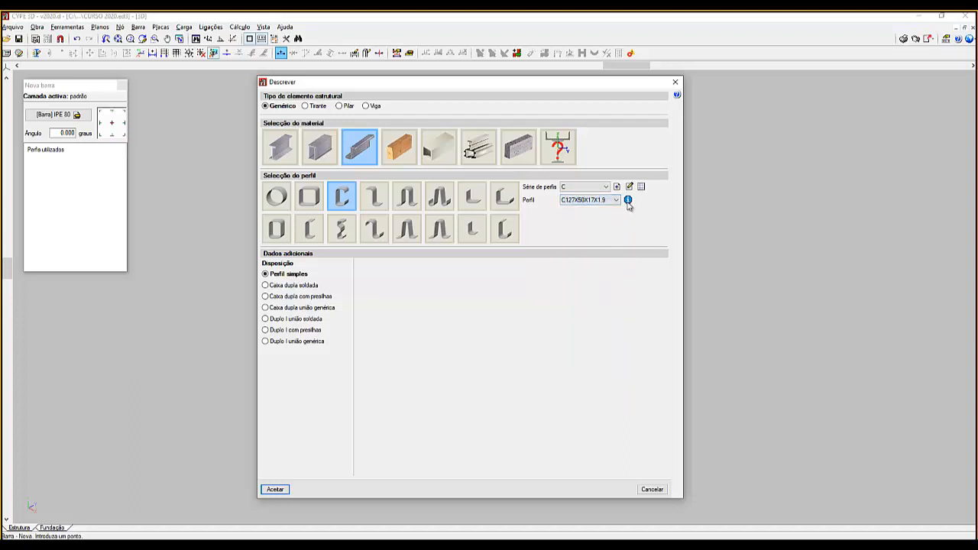
Examine the dimensions and section properties of the selected C127X50X17X1.9 profile, and close the properties
{"action": "left_click", "coordinate": [627, 201]}
{"action": "left_click_drag", "start_coordinate": [515, 200], "coordinate": [537, 278]}
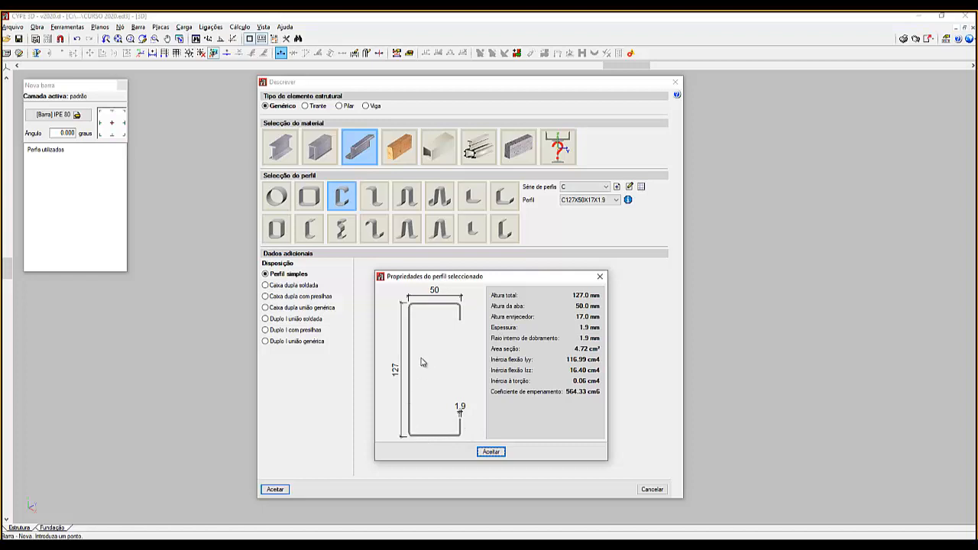
{"action": "left_click", "coordinate": [492, 451]}
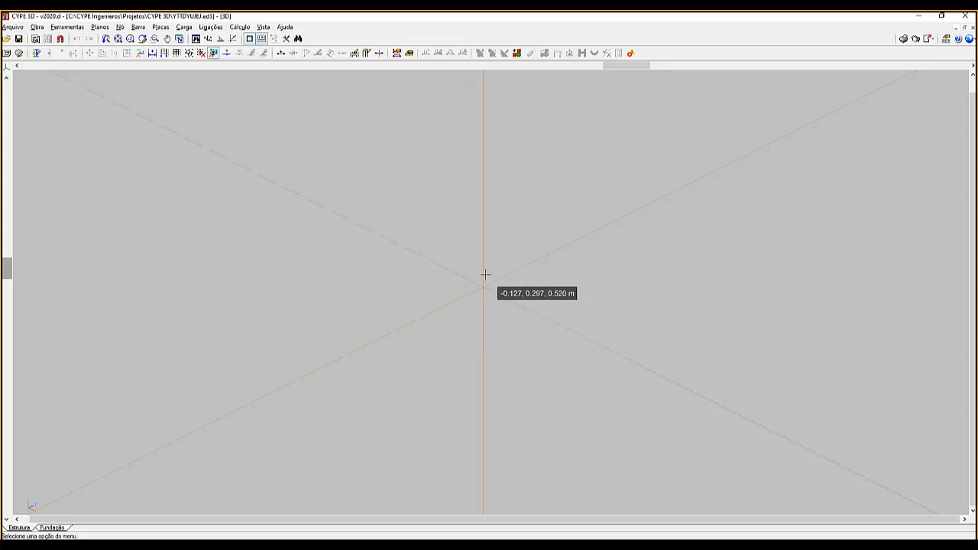
{"action": "left_click", "coordinate": [33, 505]}
{"action": "key", "text": "ctrl"}
{"action": "key", "text": "ctrl"}
{"action": "key", "text": "ctrl"}
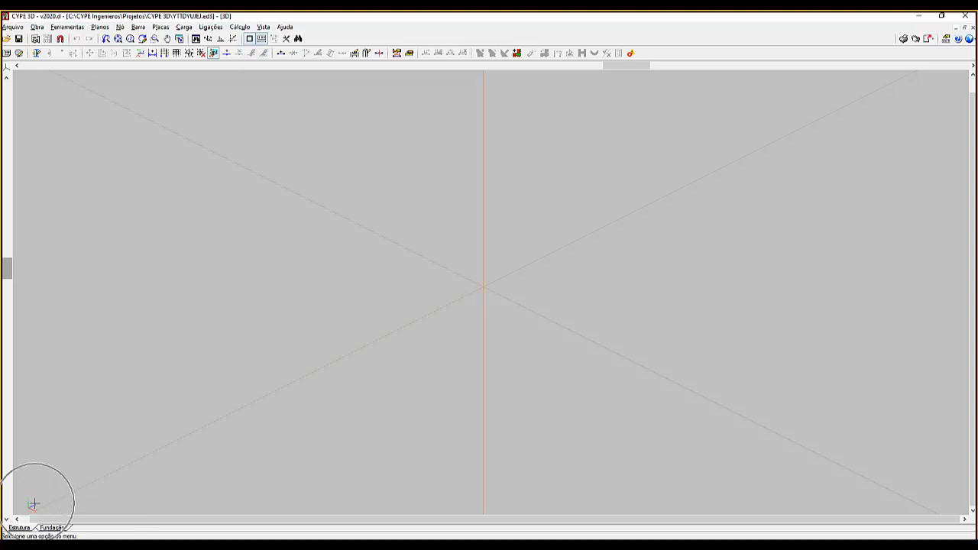
{"action": "key", "text": "ctrl"}
{"action": "key", "text": "ctrl"}
{"action": "key", "text": "ctrl"}
{"action": "key", "text": "ctrl"}
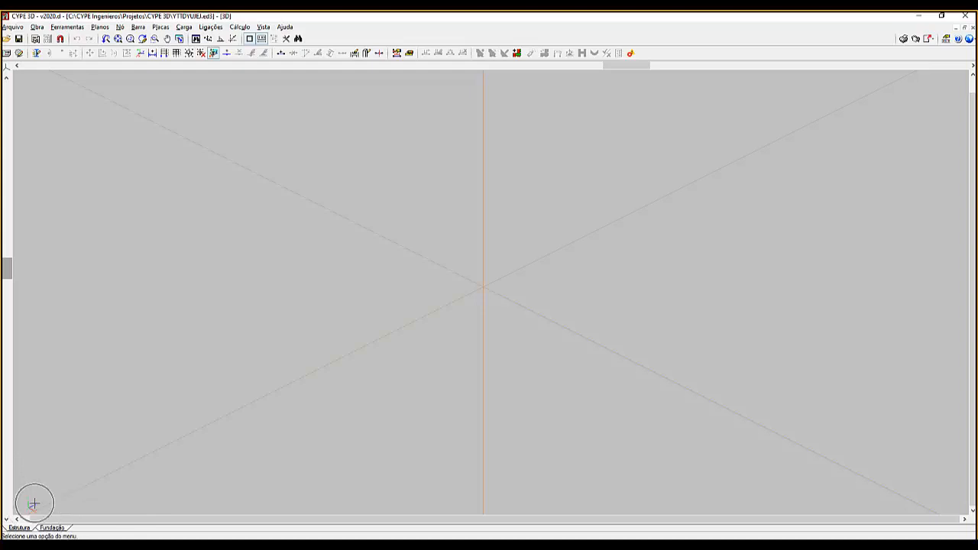
{"action": "key", "text": "ctrl"}
Open the new view options and review the descriptions of the available 2D and 3D view types
{"action": "left_click", "coordinate": [262, 27]}
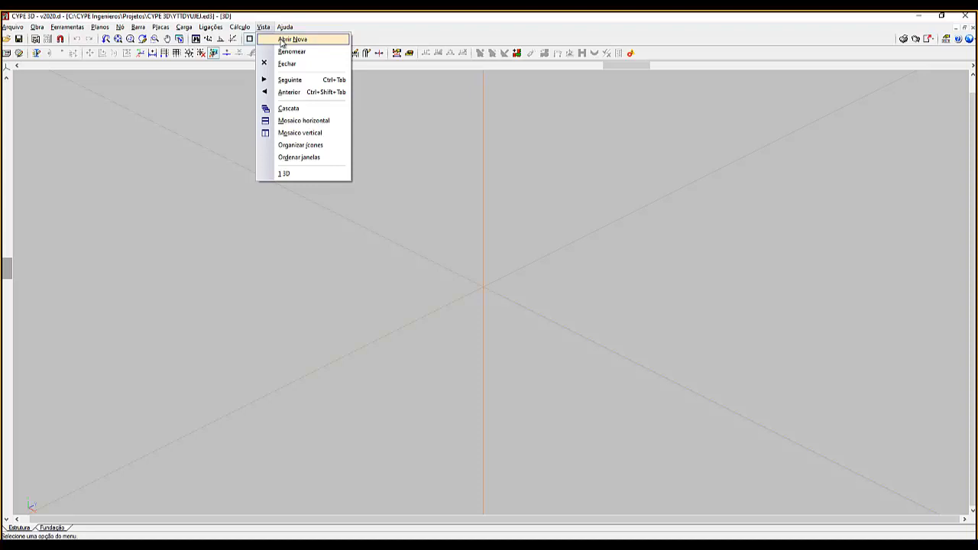
{"action": "left_click", "coordinate": [281, 42]}
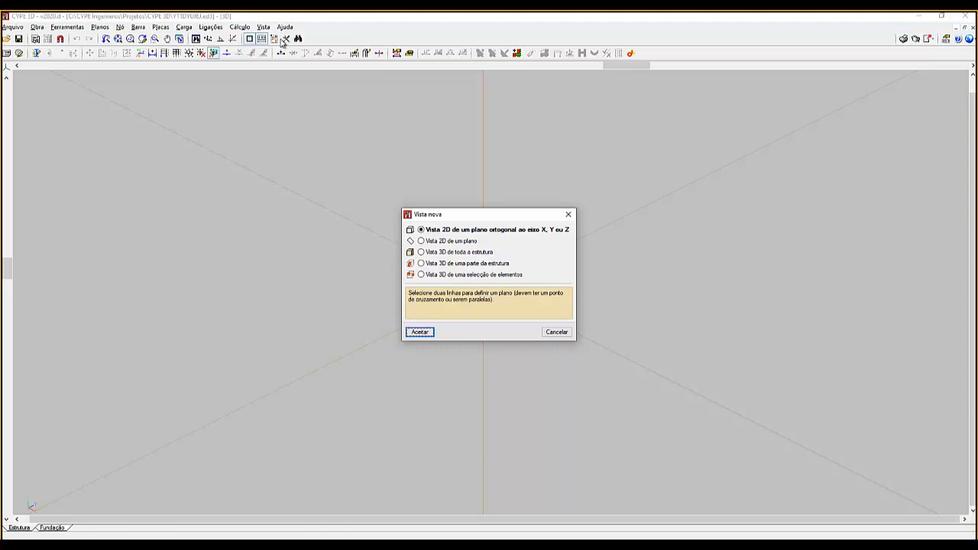
{"action": "left_click", "coordinate": [432, 240]}
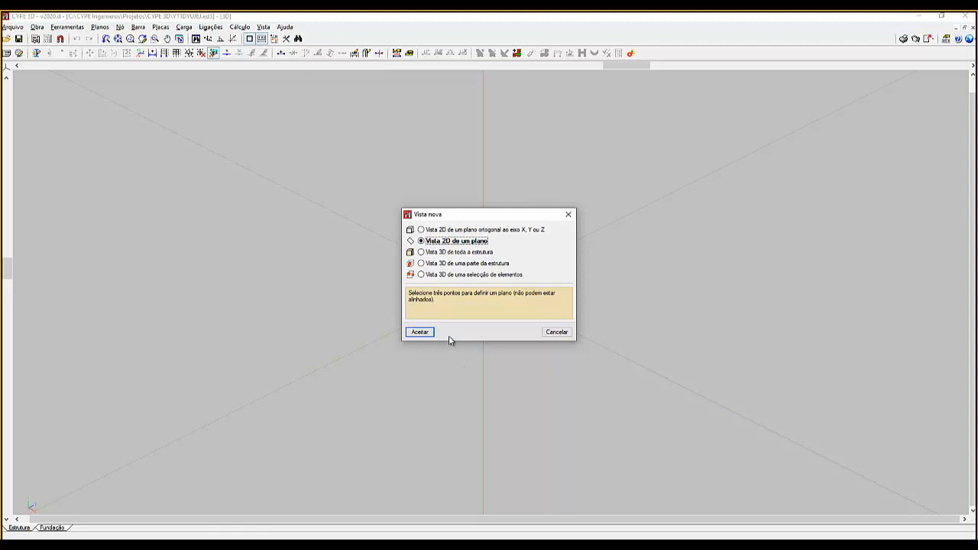
{"action": "key", "text": "Down"}
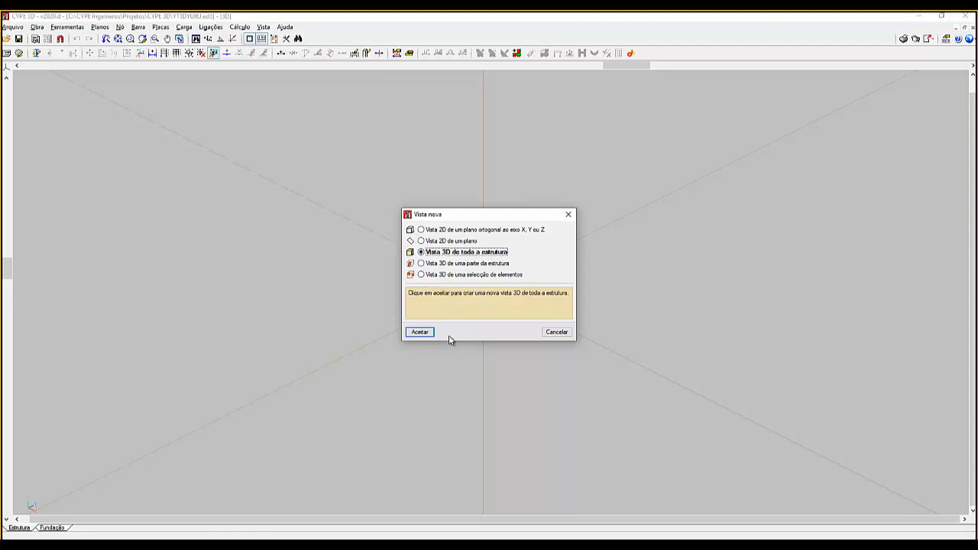
{"action": "key", "text": "Down"}
{"action": "key", "text": "Down"}
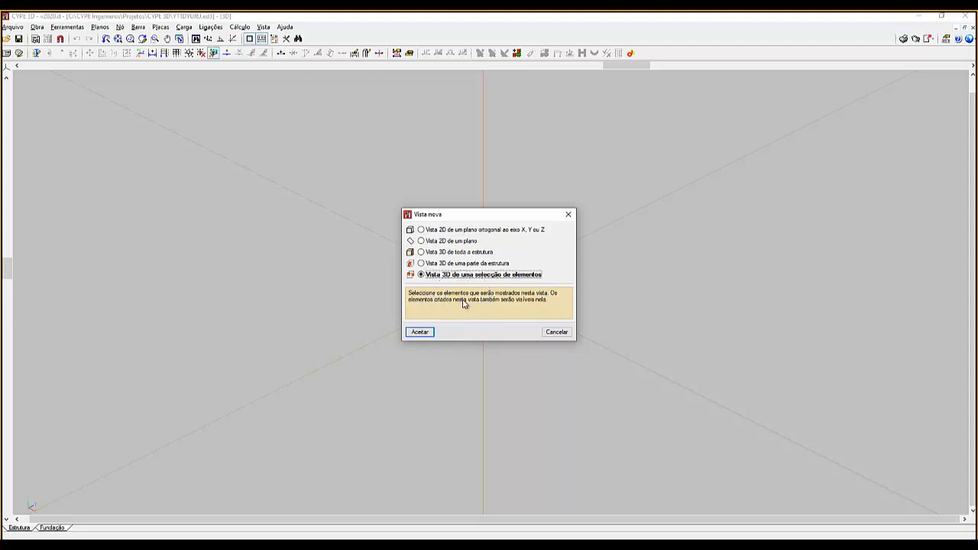
{"action": "key", "text": "Up"}
{"action": "key", "text": "Up"}
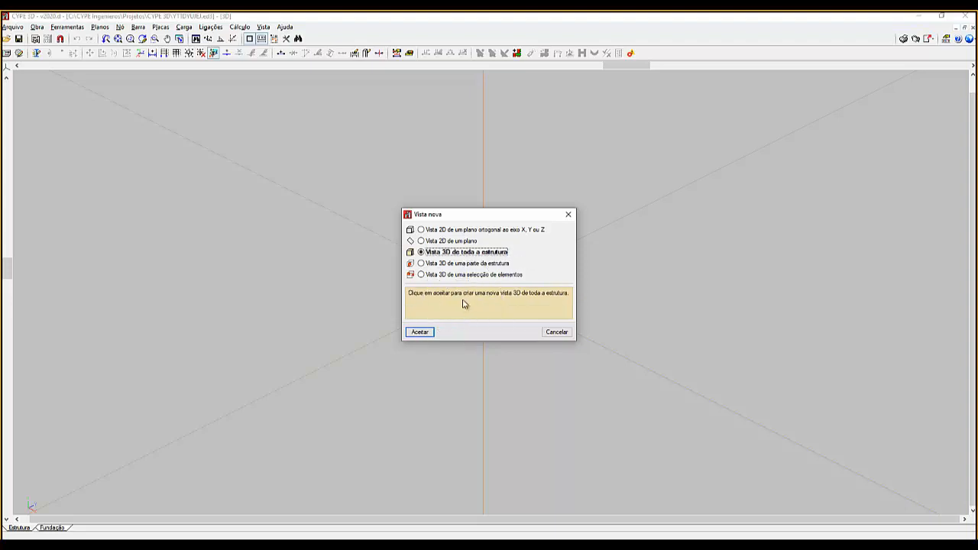
{"action": "key", "text": "Up"}
{"action": "left_click", "coordinate": [462, 304]}
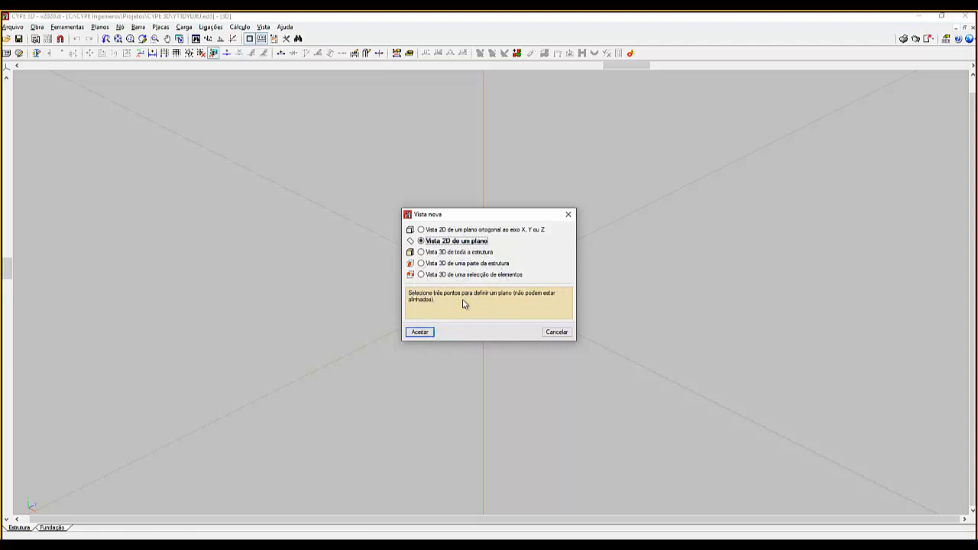
{"action": "key", "text": "Up"}
{"action": "left_click", "coordinate": [462, 304]}
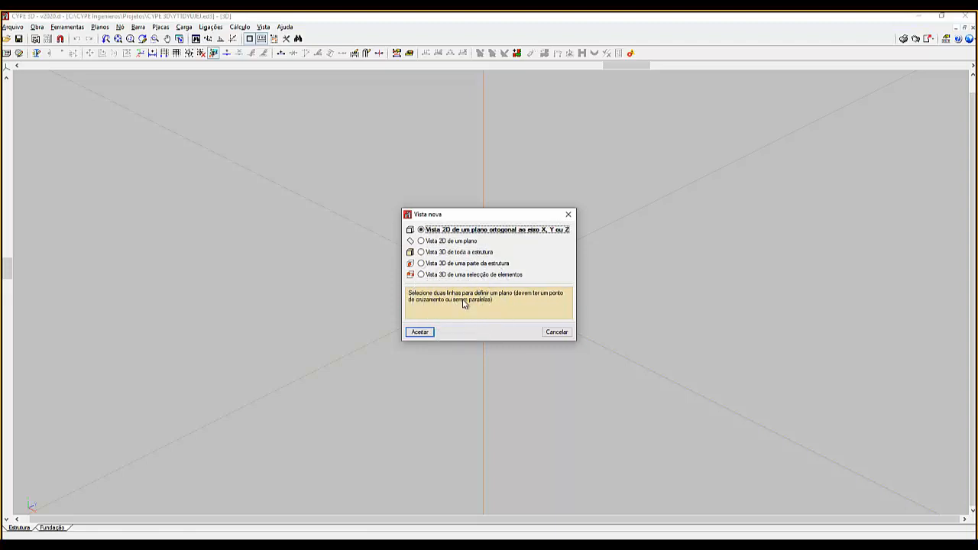
{"action": "key", "text": "Down"}
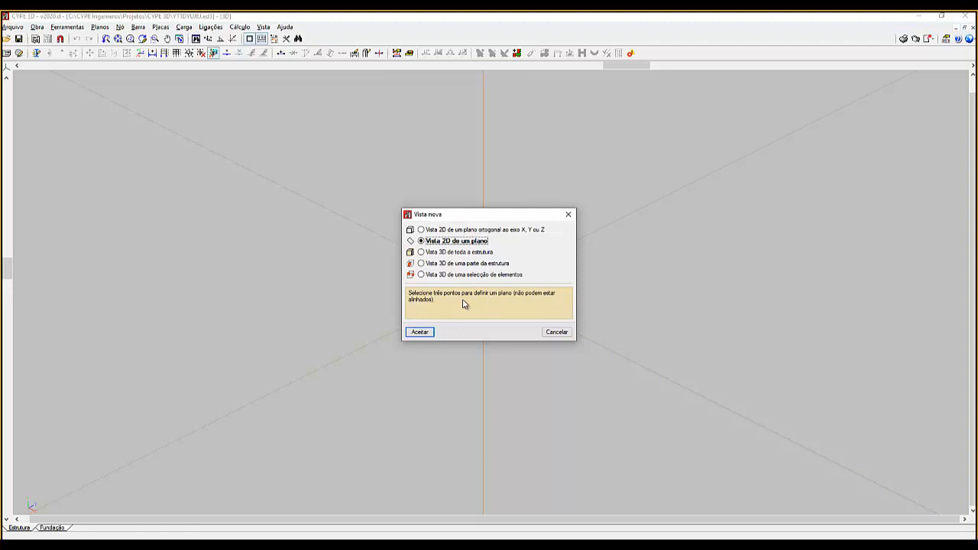
{"action": "key", "text": "Down"}
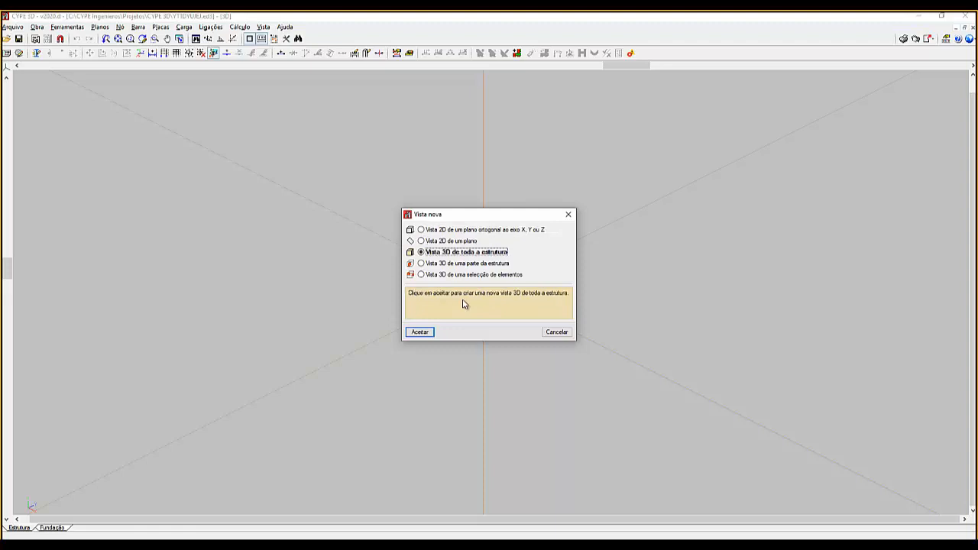
{"action": "left_click", "coordinate": [462, 305]}
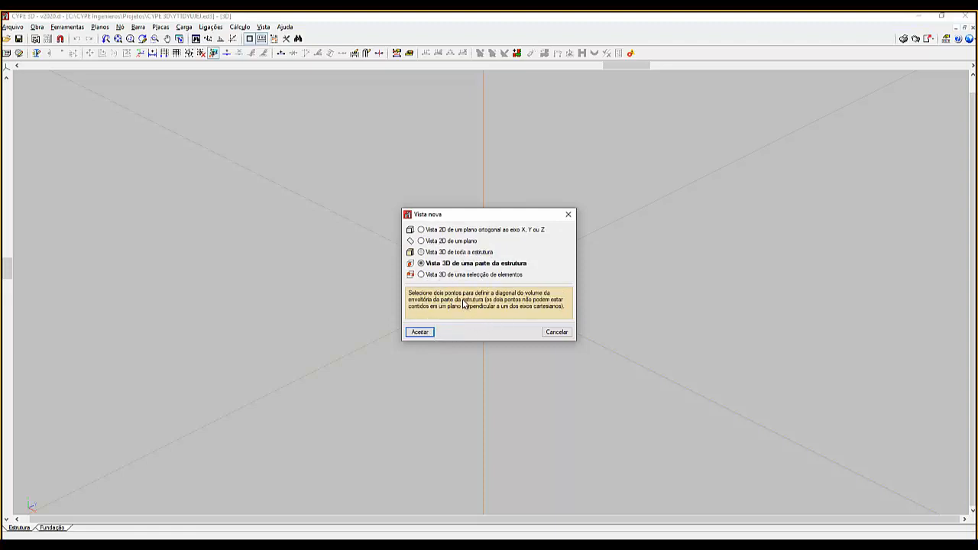
{"action": "key", "text": "Down"}
{"action": "key", "text": "ctrl"}
{"action": "key", "text": "ctrl"}
{"action": "key", "text": "ctrl"}
Choose a 2D view of a plane orthogonal to the X, Y or Z axis and accept it
{"action": "left_click", "coordinate": [456, 232]}
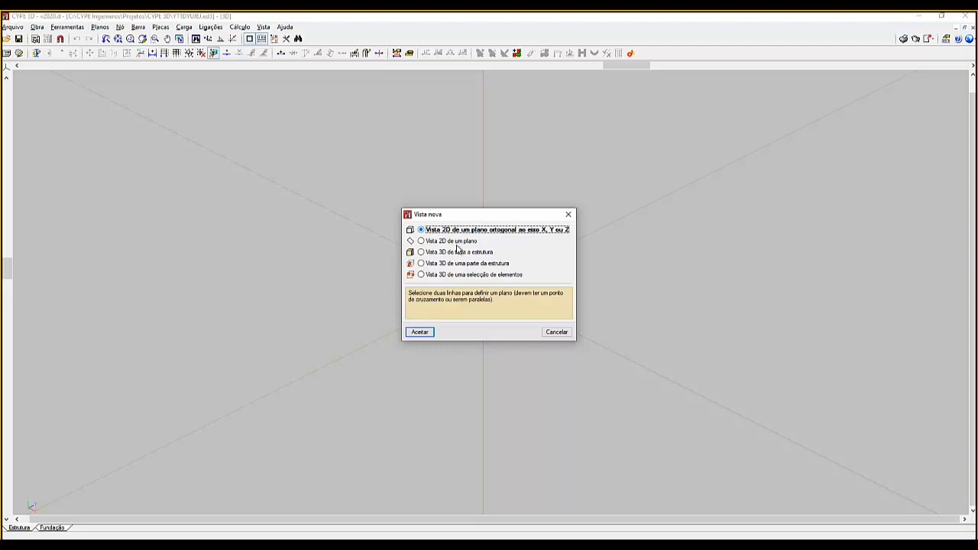
{"action": "left_click", "coordinate": [453, 298]}
{"action": "left_click", "coordinate": [454, 300]}
{"action": "left_click", "coordinate": [426, 334]}
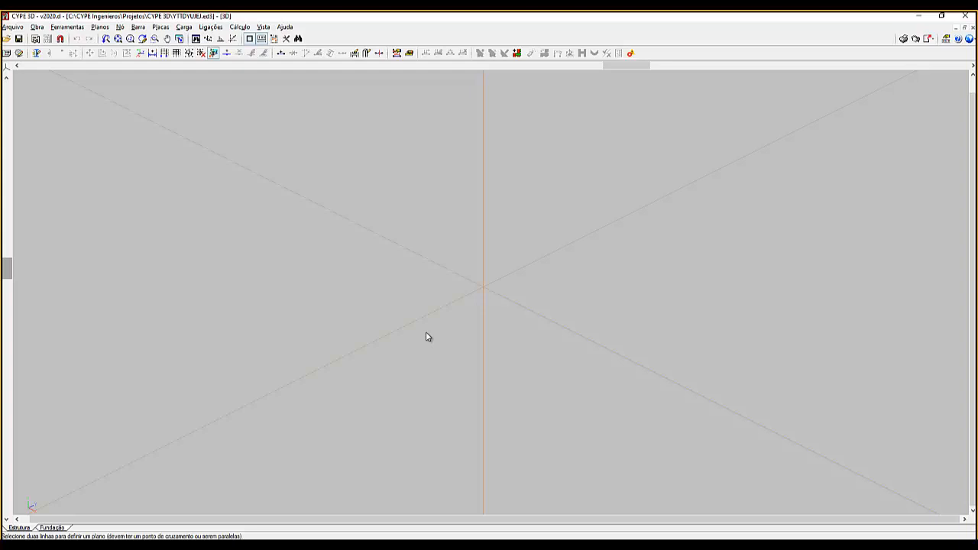
Define the view plane by the vertical line and the diagonal line rising to the right, and title the view 2D FRENTE
{"action": "left_click", "coordinate": [484, 219]}
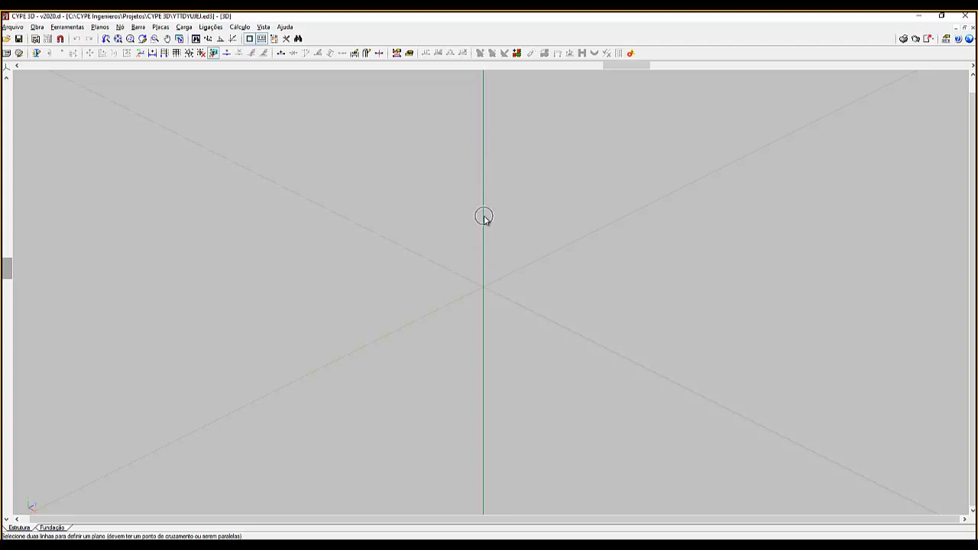
{"action": "left_click", "coordinate": [485, 219]}
{"action": "left_click", "coordinate": [484, 220]}
{"action": "left_click", "coordinate": [484, 220]}
{"action": "left_click", "coordinate": [484, 220]}
{"action": "left_click", "coordinate": [485, 220]}
{"action": "left_click", "coordinate": [484, 220]}
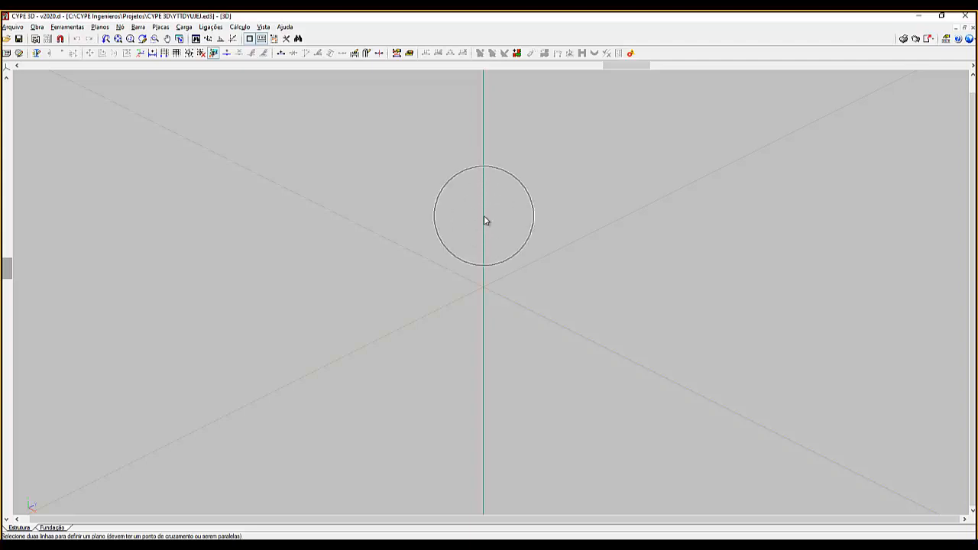
{"action": "left_click", "coordinate": [484, 219]}
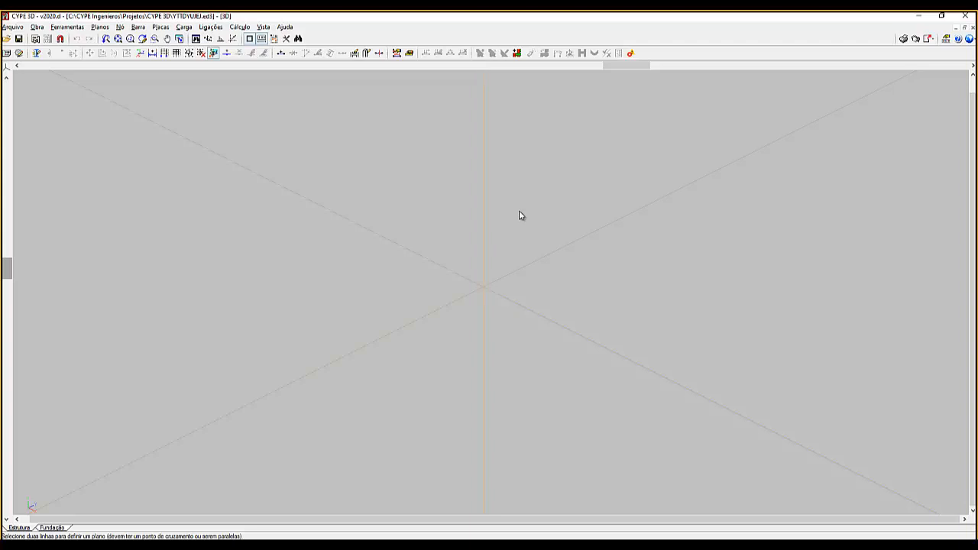
{"action": "left_click", "coordinate": [548, 316]}
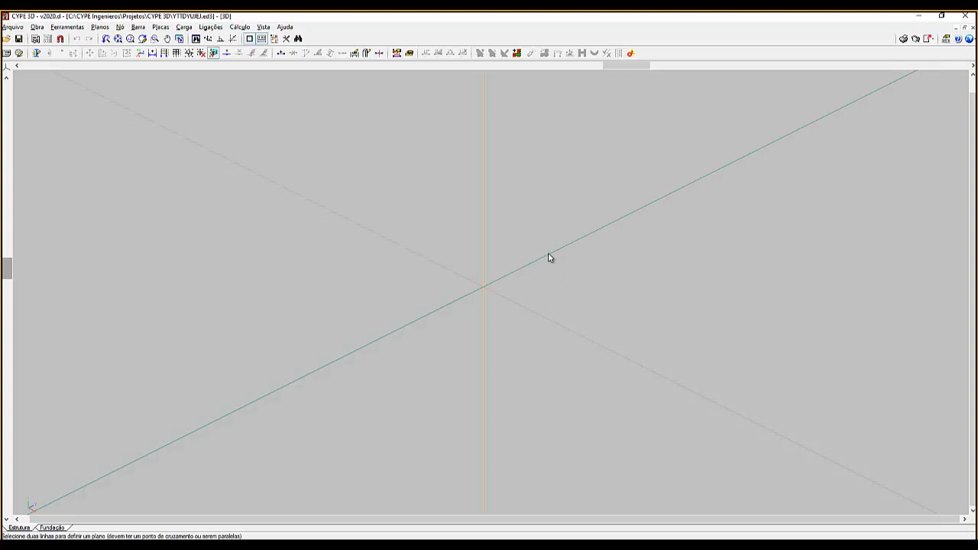
{"action": "left_click", "coordinate": [548, 258]}
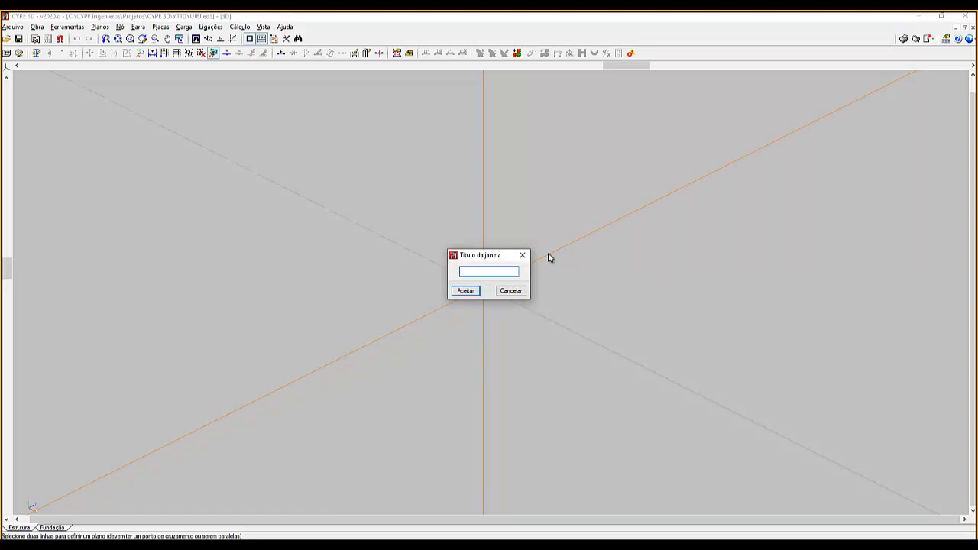
{"action": "type", "text": "2D FRENTE"}
{"action": "left_click", "coordinate": [472, 292]}
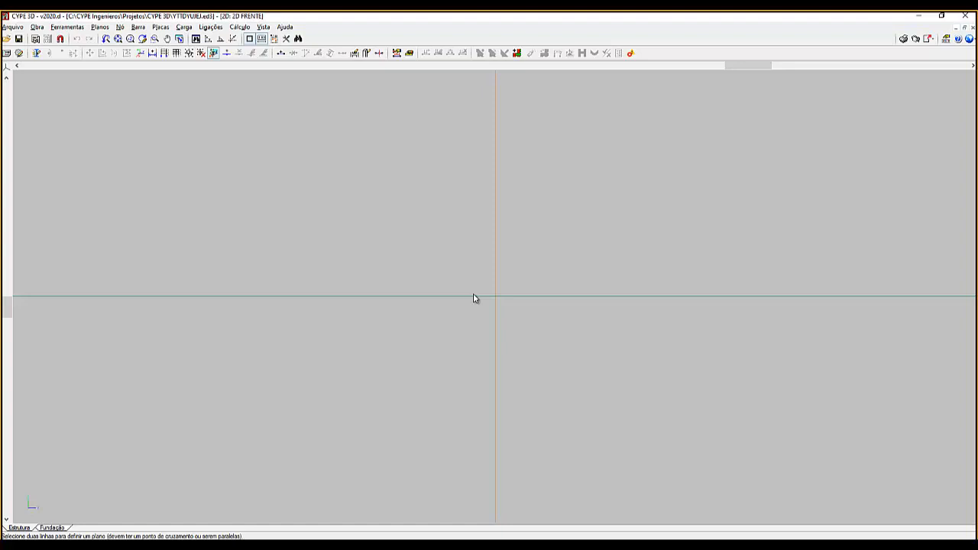
Switch from the 2D FRENTE view back to the 3D view
{"action": "left_click", "coordinate": [264, 28]}
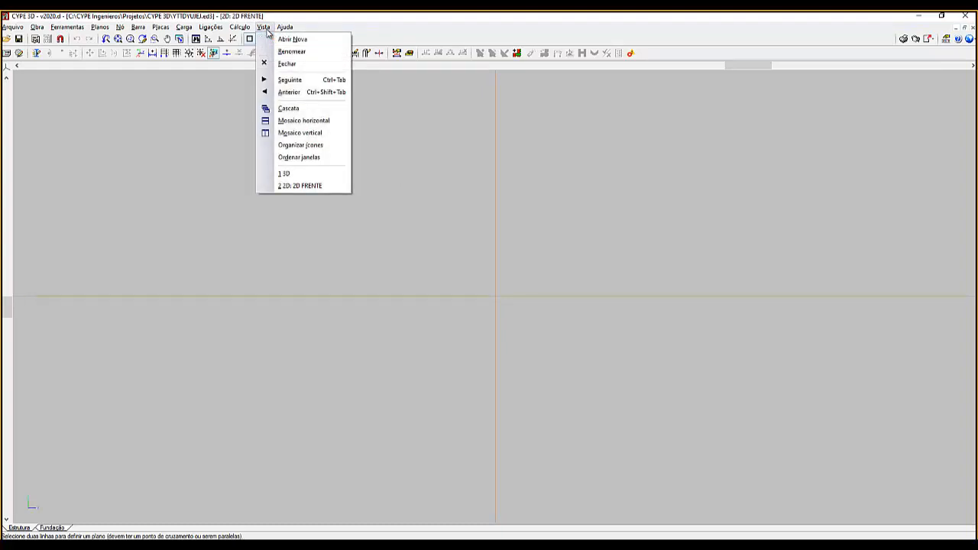
{"action": "left_click", "coordinate": [285, 175]}
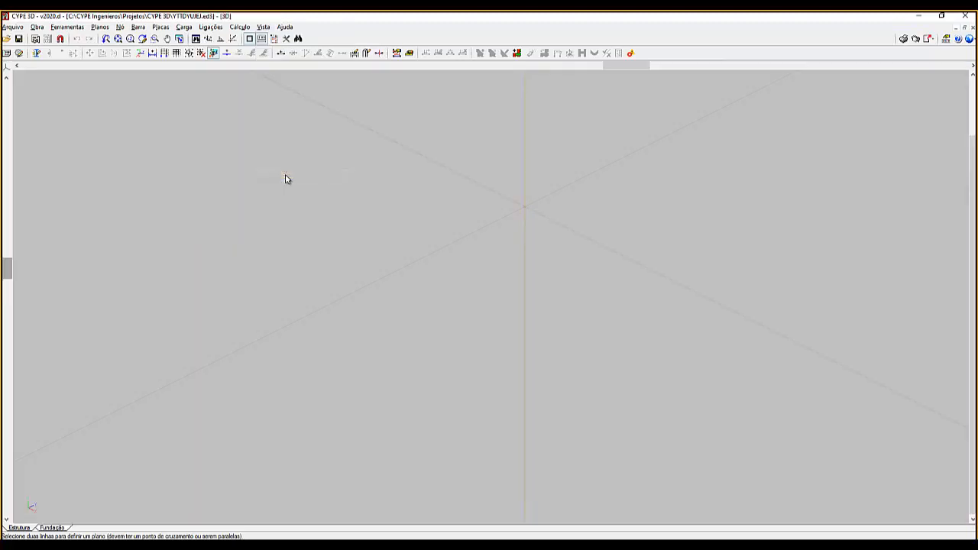
{"action": "left_click", "coordinate": [263, 27]}
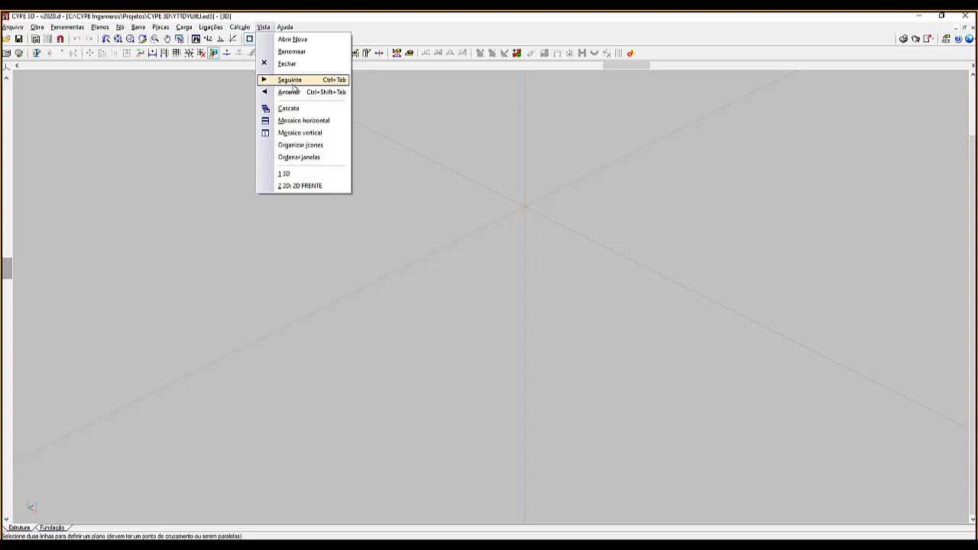
{"action": "left_click", "coordinate": [292, 40]}
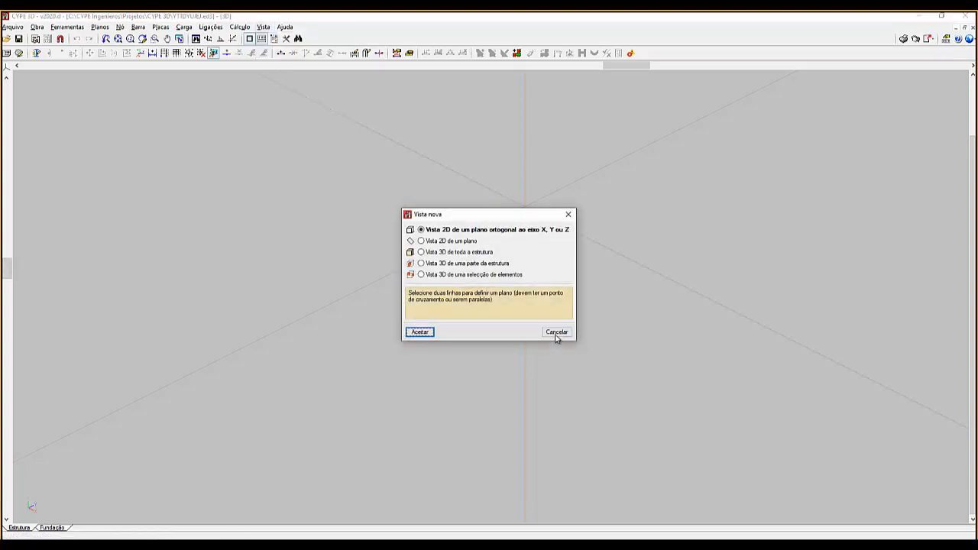
{"action": "left_click", "coordinate": [556, 333]}
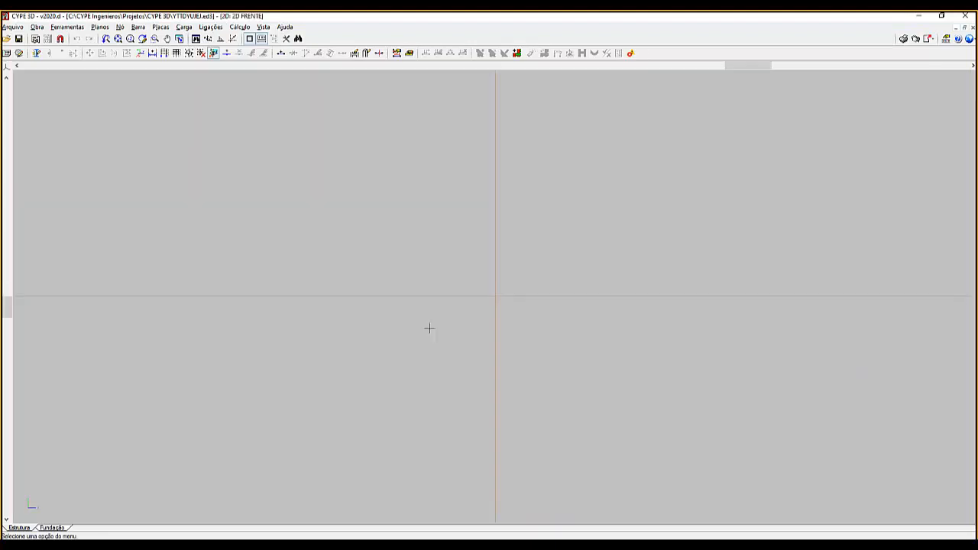
Cycle repeatedly between the 3D and 2D FRENTE views, finishing on the 3D view
{"action": "key", "text": "ctrl+Tab"}
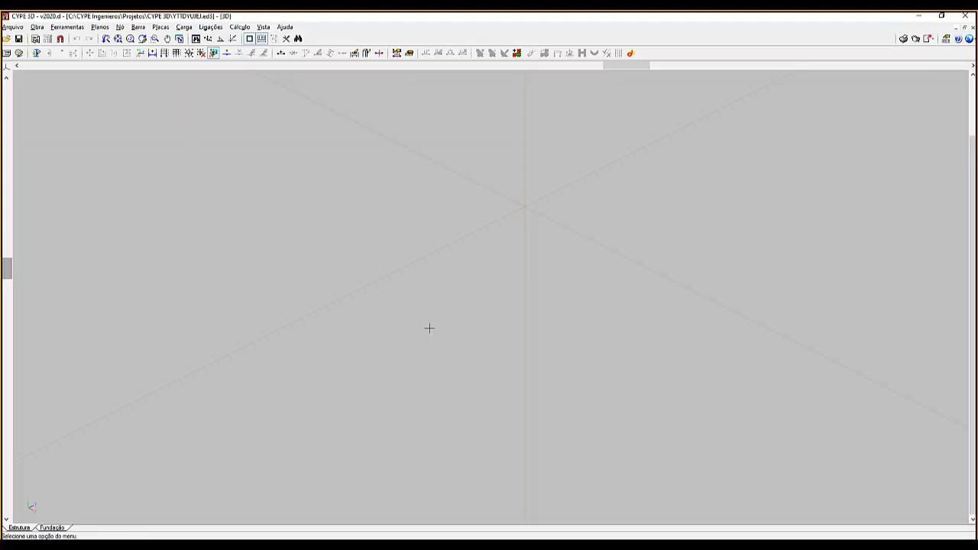
{"action": "key", "text": "ctrl+Tab"}
{"action": "key", "text": "ctrl+Tab"}
{"action": "key", "text": "ctrl+Tab"}
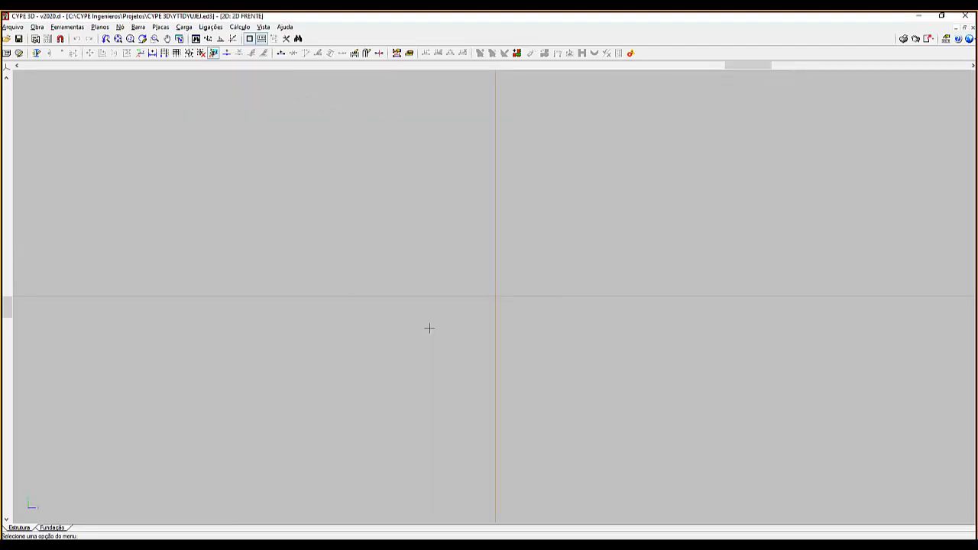
{"action": "key", "text": "ctrl+Tab"}
{"action": "key", "text": "ctrl+Tab"}
{"action": "key", "text": "ctrl+Tab"}
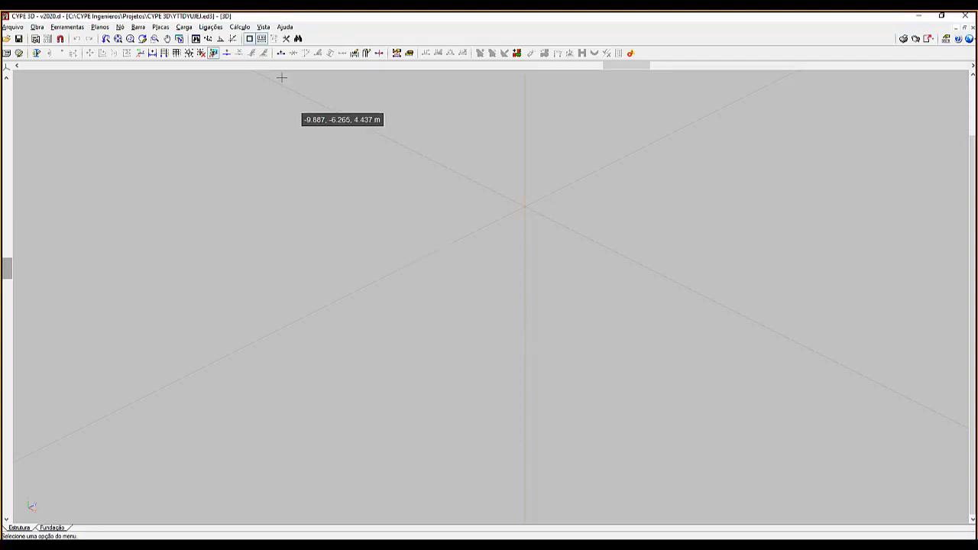
Tile the 3D and 2D FRENTE windows as a horizontal mosaic and then as a vertical mosaic
{"action": "left_click", "coordinate": [263, 28]}
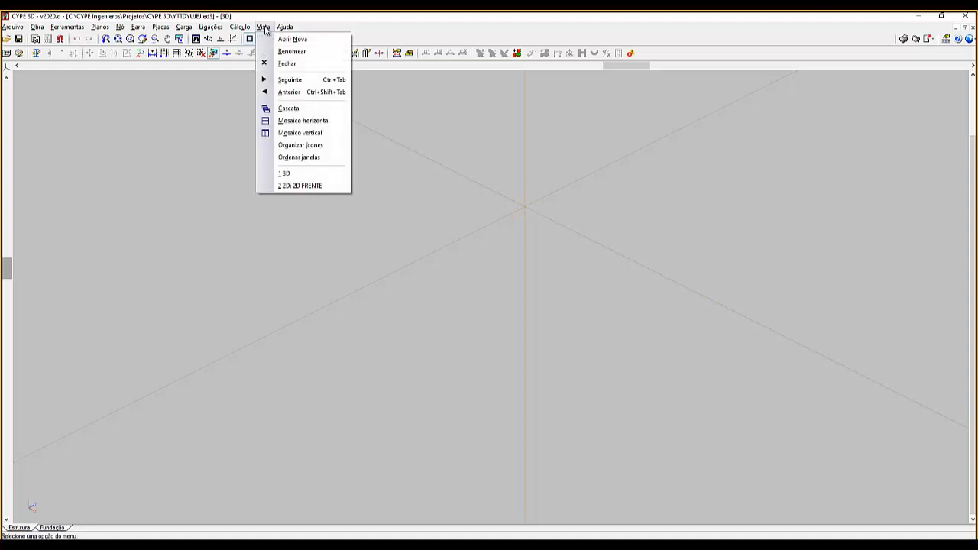
{"action": "left_click", "coordinate": [307, 123]}
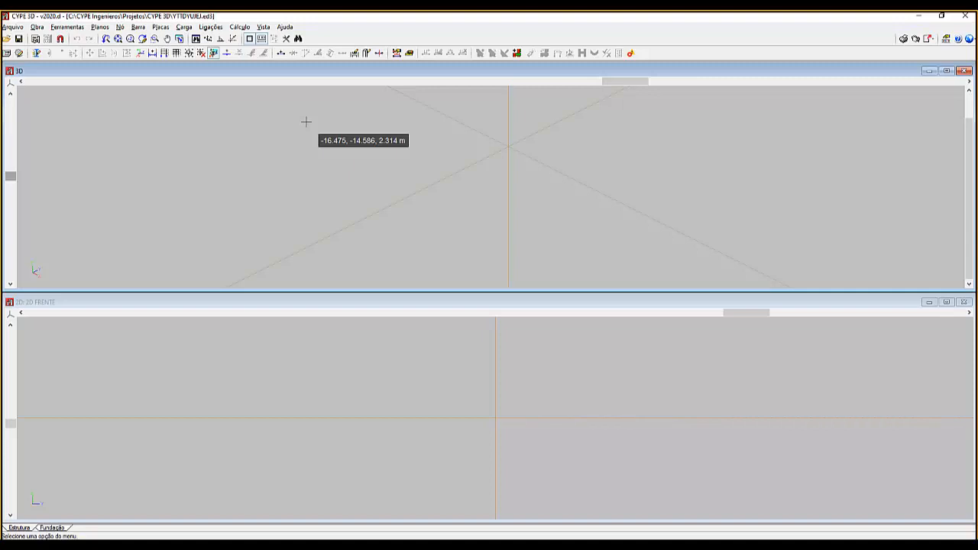
{"action": "left_click", "coordinate": [262, 27]}
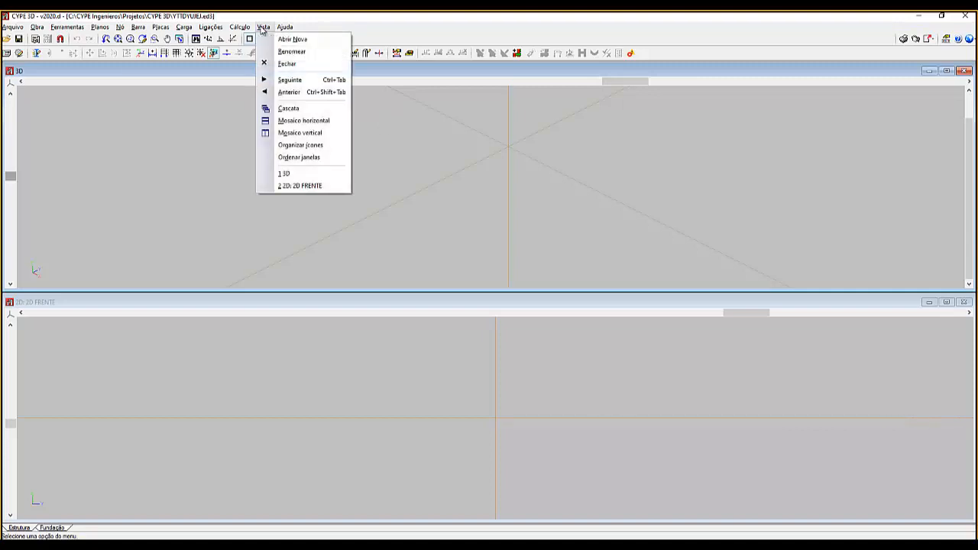
{"action": "left_click", "coordinate": [282, 132]}
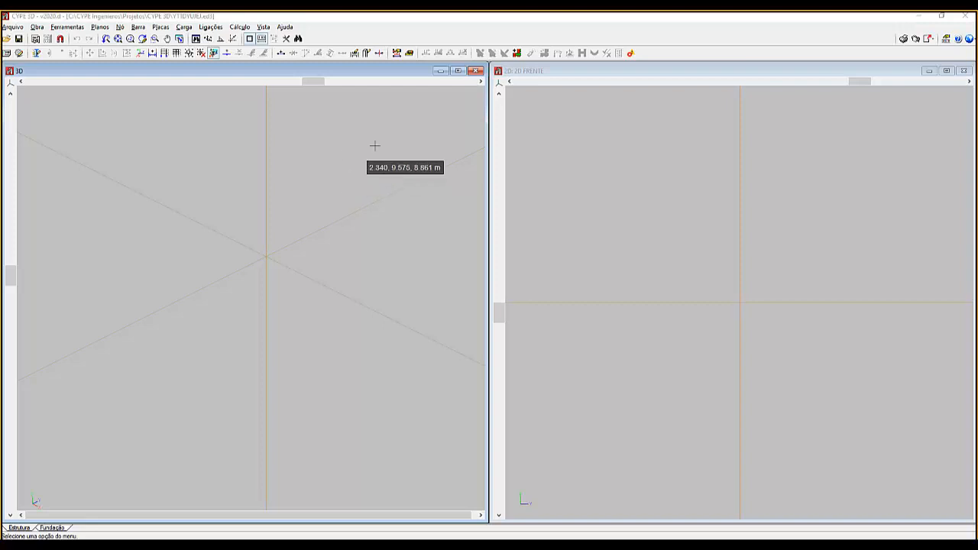
Move the 2D FRENTE window over the 3D window and close the 2D FRENTE view
{"action": "left_click", "coordinate": [426, 71]}
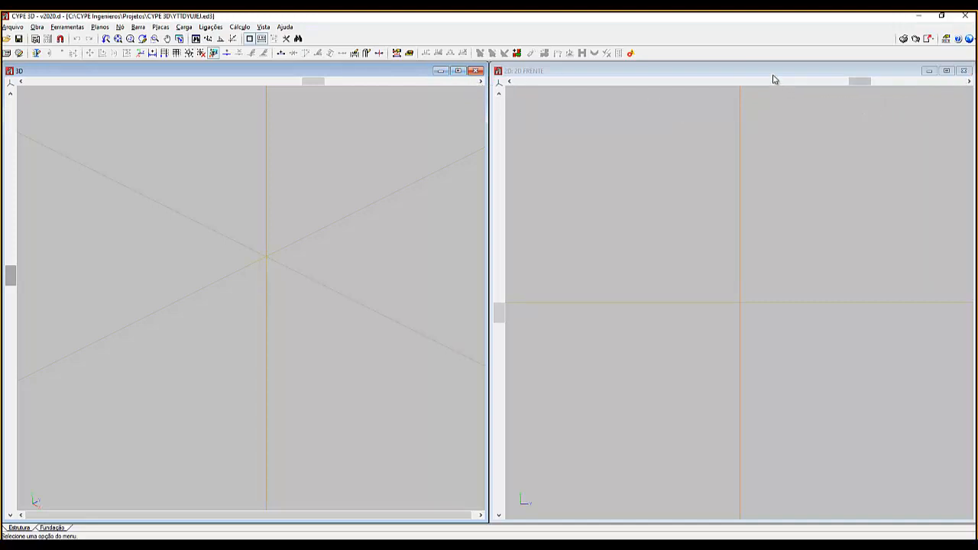
{"action": "left_click_drag", "start_coordinate": [767, 71], "coordinate": [429, 116]}
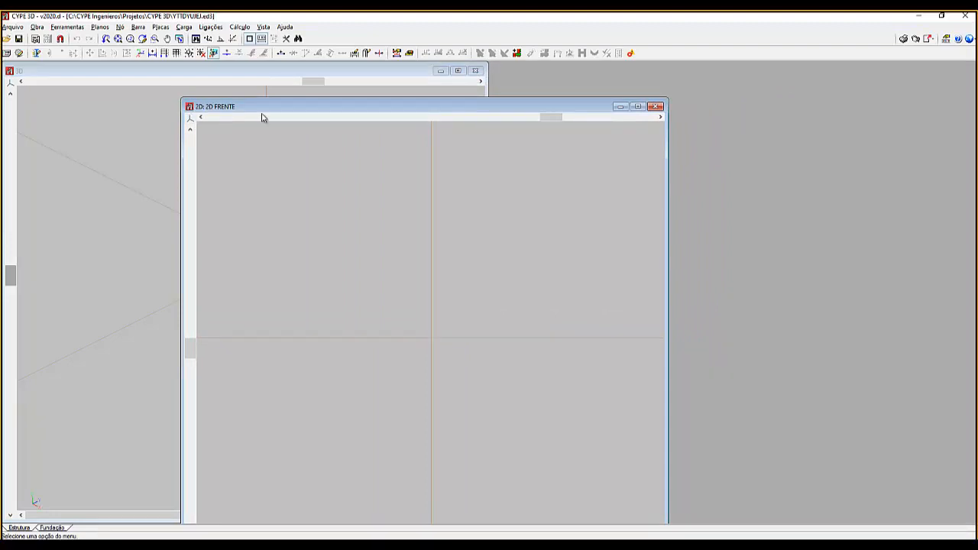
{"action": "left_click", "coordinate": [655, 106]}
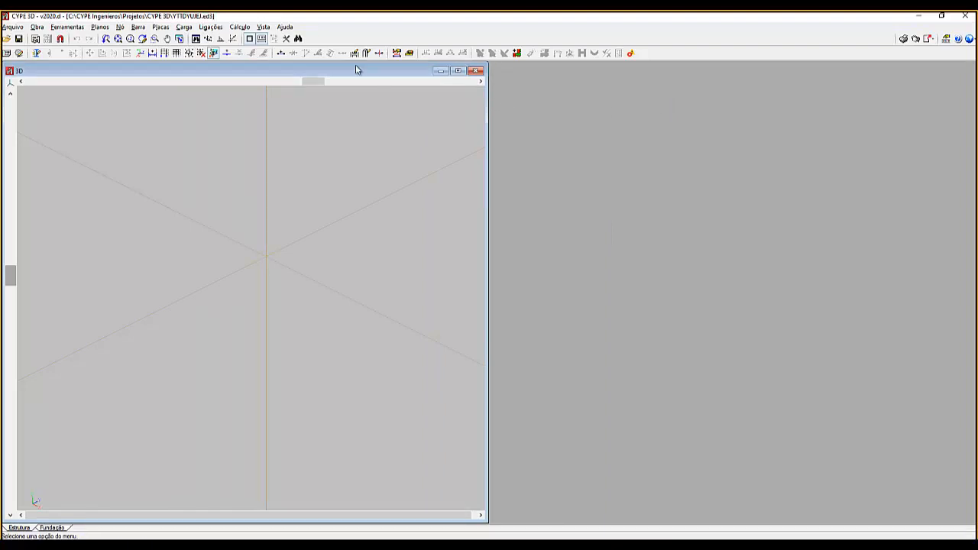
Create an orthogonal-plane 2D view from the vertical line and the diagonal line rising to the right, titled 2D FRENTE
{"action": "left_click", "coordinate": [263, 27]}
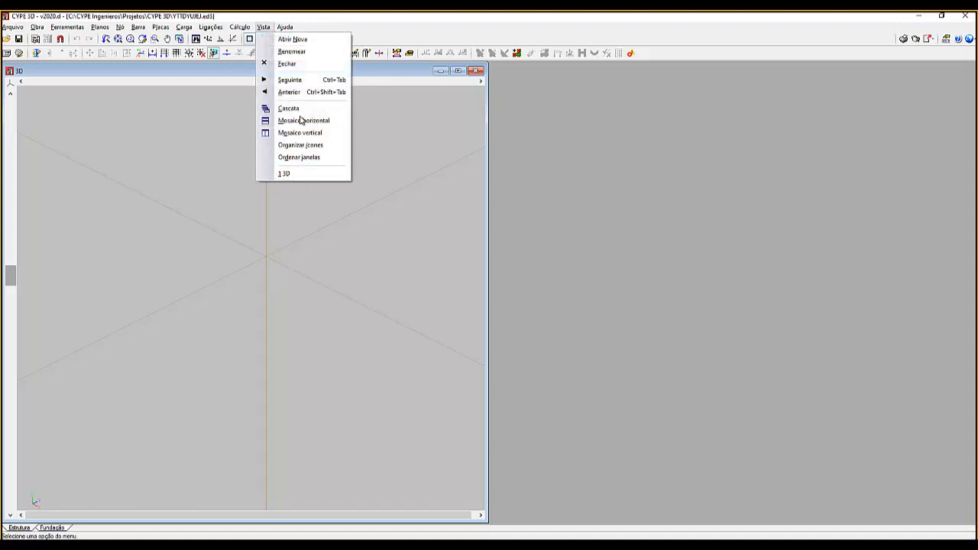
{"action": "left_click", "coordinate": [312, 40]}
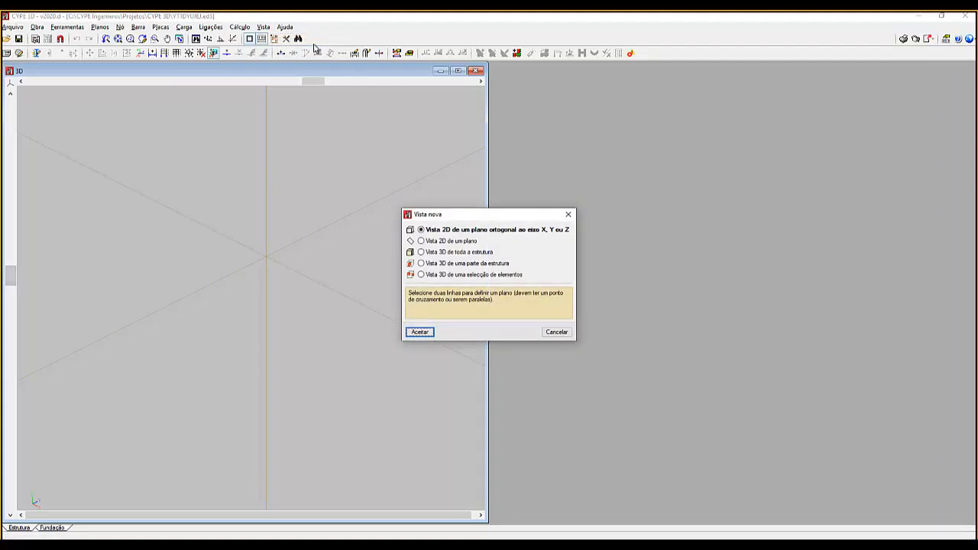
{"action": "left_click", "coordinate": [418, 332]}
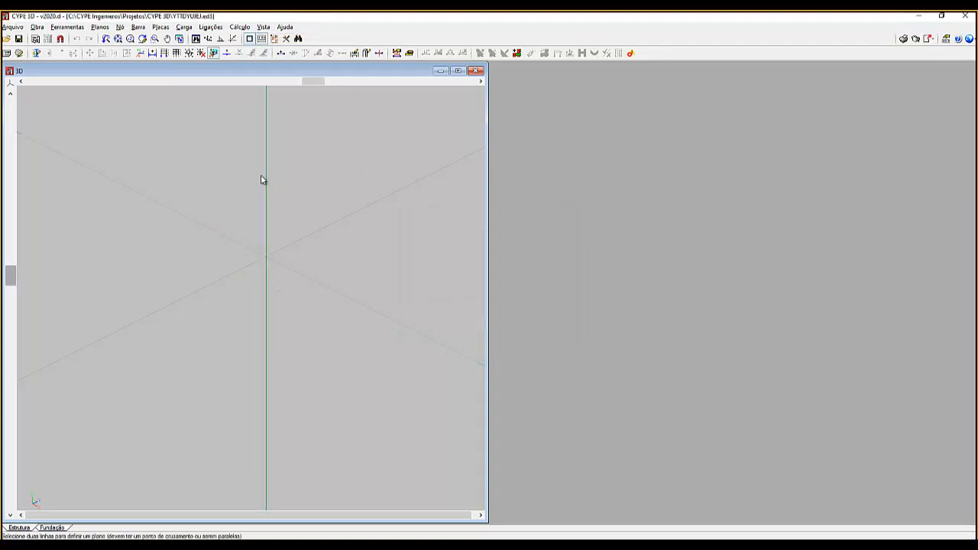
{"action": "left_click", "coordinate": [329, 225]}
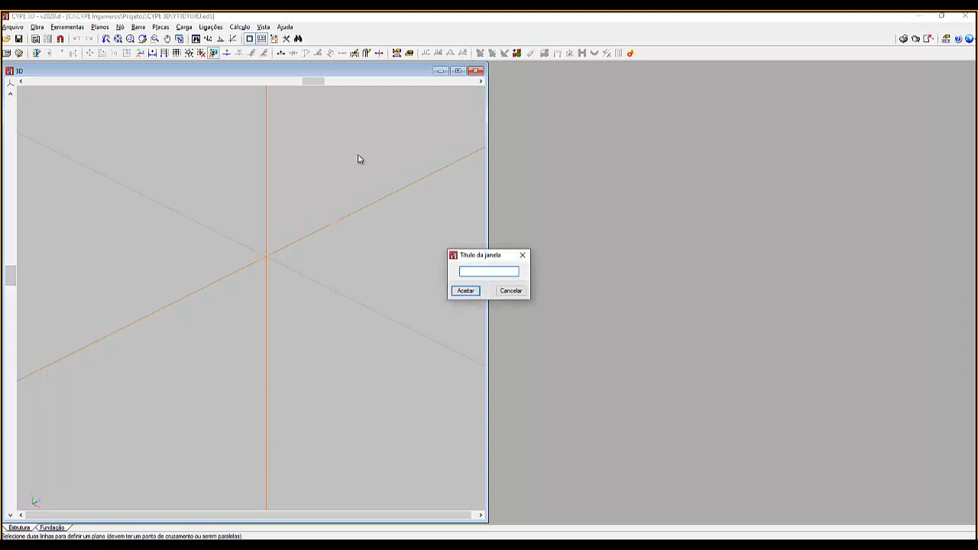
{"action": "type", "text": "2D "}
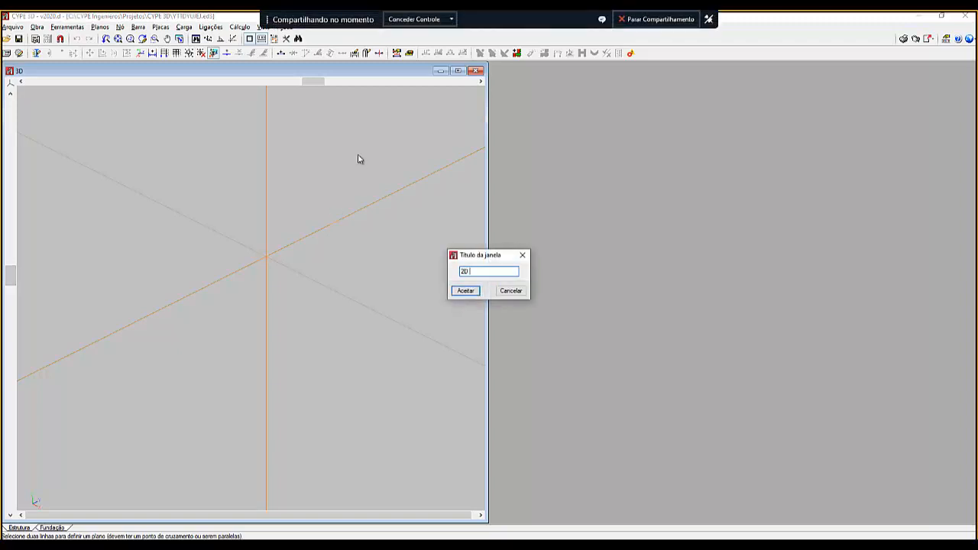
{"action": "type", "text": "FRENTE"}
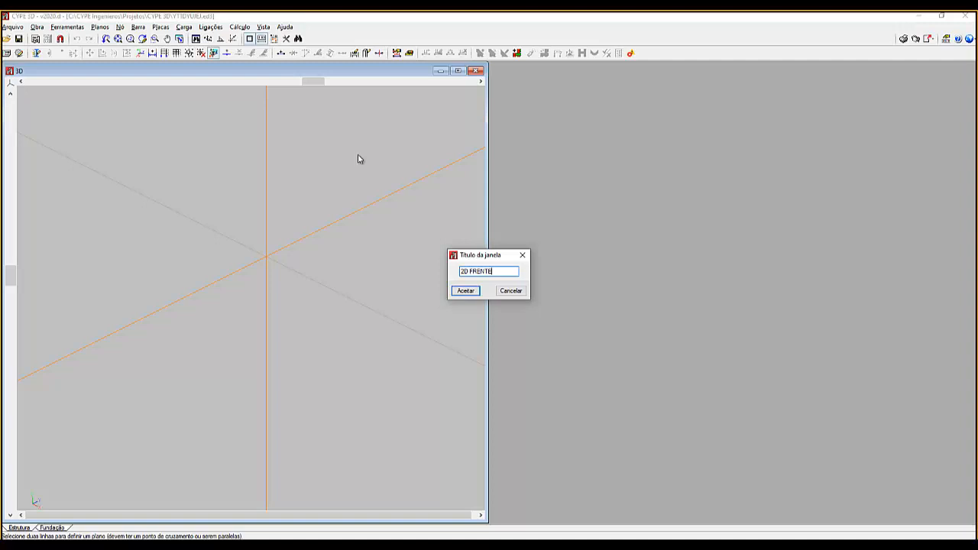
{"action": "left_click", "coordinate": [465, 290]}
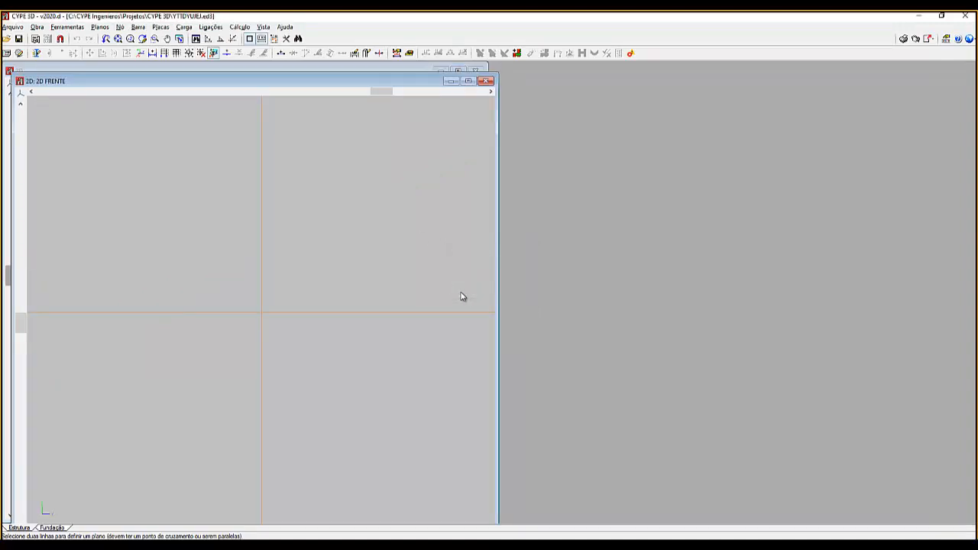
Bring the 3D window to the front and try to close it
{"action": "left_click", "coordinate": [408, 72]}
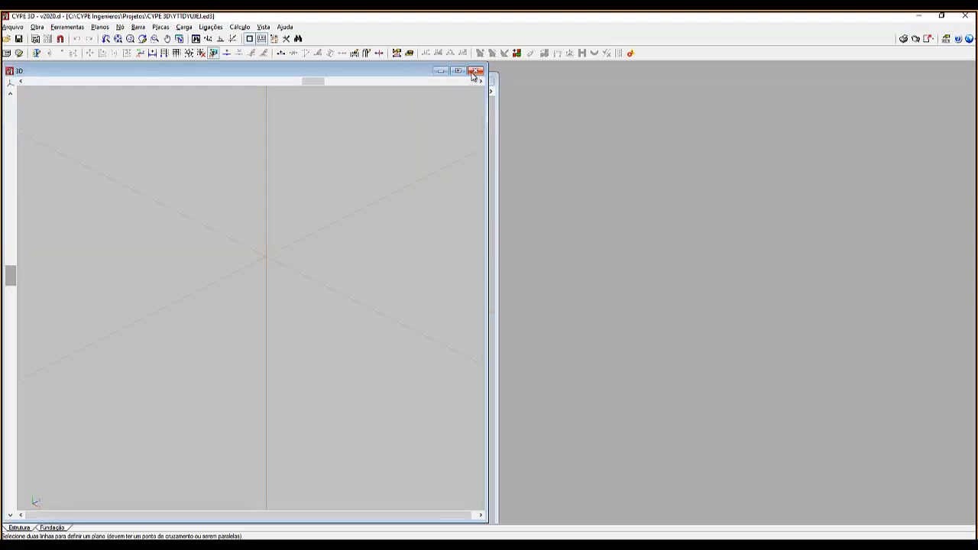
{"action": "left_click", "coordinate": [475, 71]}
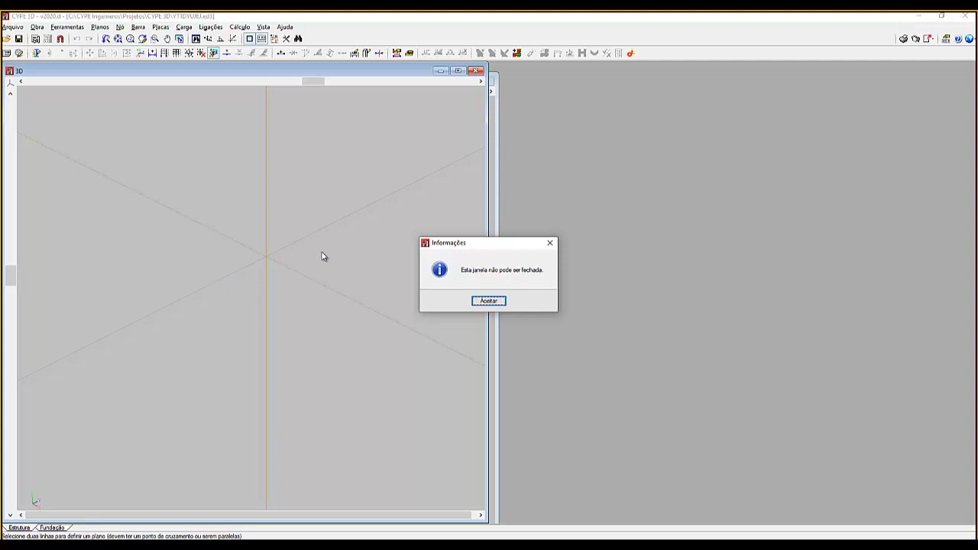
{"action": "left_click", "coordinate": [489, 301]}
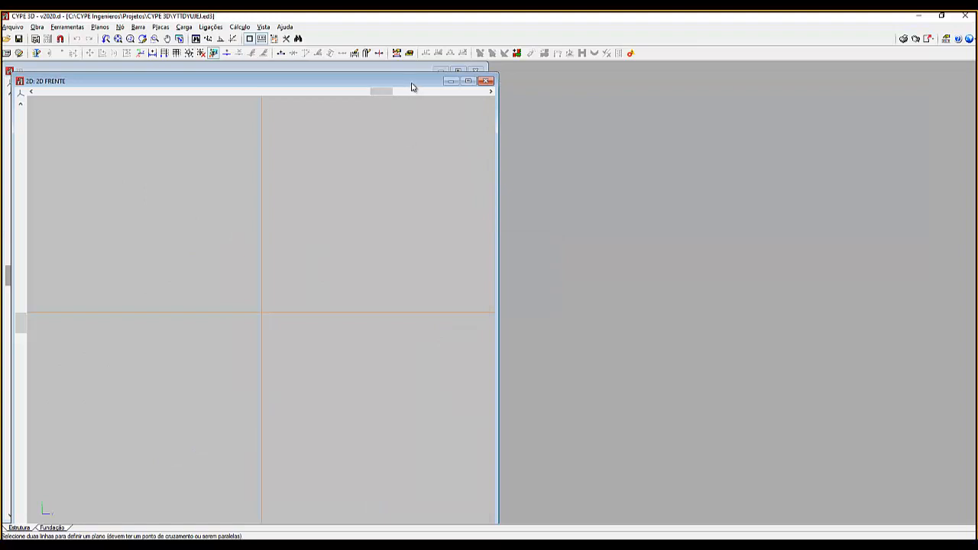
Place the 2D FRENTE window beside the 3D window and maximize the 2D FRENTE window
{"action": "left_click_drag", "start_coordinate": [411, 88], "coordinate": [889, 76]}
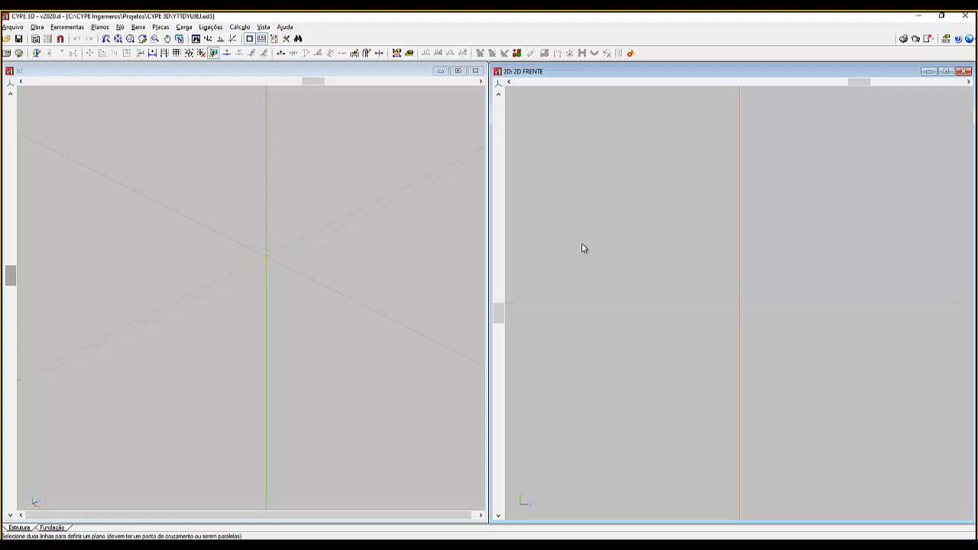
{"action": "left_click", "coordinate": [946, 72]}
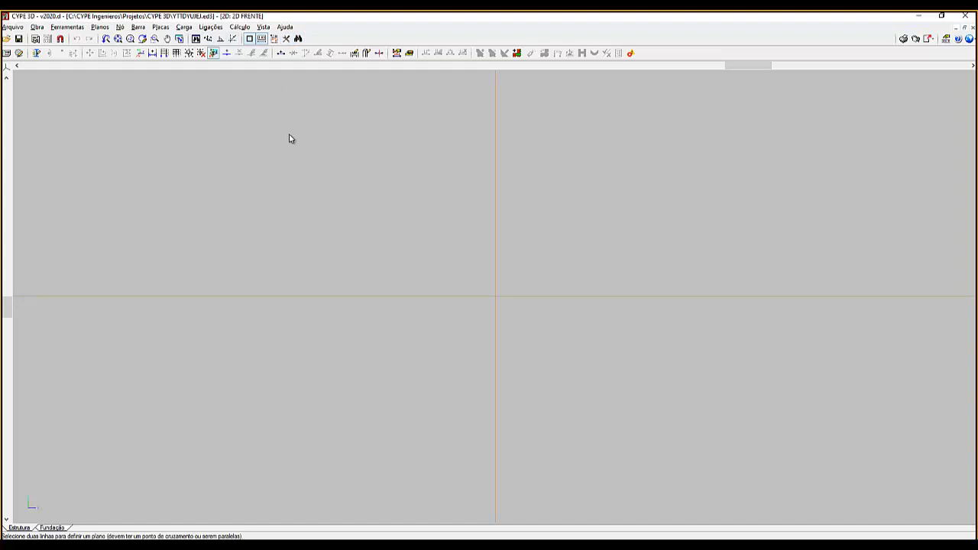
{"action": "left_click", "coordinate": [221, 41]}
{"action": "left_click", "coordinate": [250, 39]}
{"action": "key", "text": "ctrl"}
{"action": "key", "text": "ctrl"}
{"action": "key", "text": "ctrl"}
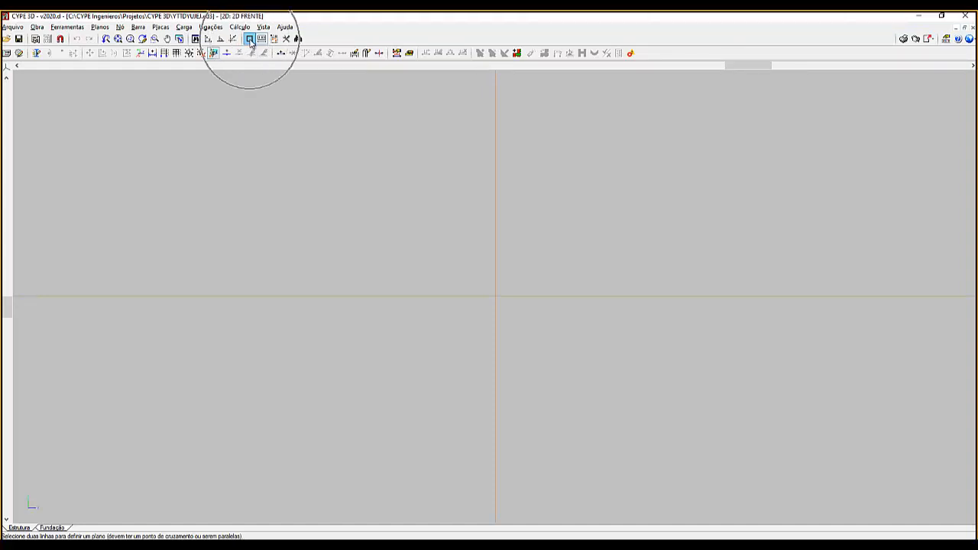
{"action": "key", "text": "ctrl"}
{"action": "key", "text": "ctrl"}
{"action": "key", "text": "ctrl"}
{"action": "key", "text": "ctrl"}
{"action": "key", "text": "ctrl"}
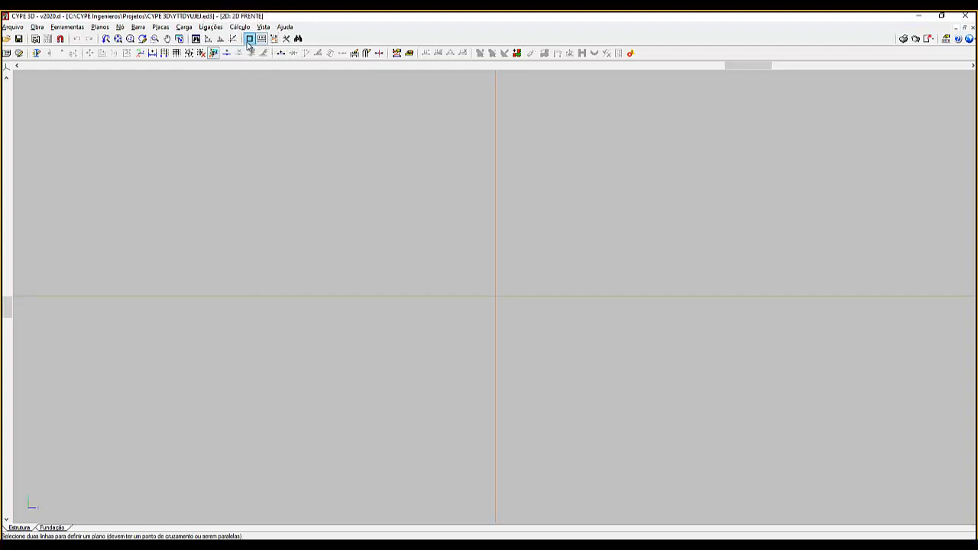
Switch the Perpendicular and Ponto médio captures in the object references settings and accept
{"action": "left_click", "coordinate": [249, 40]}
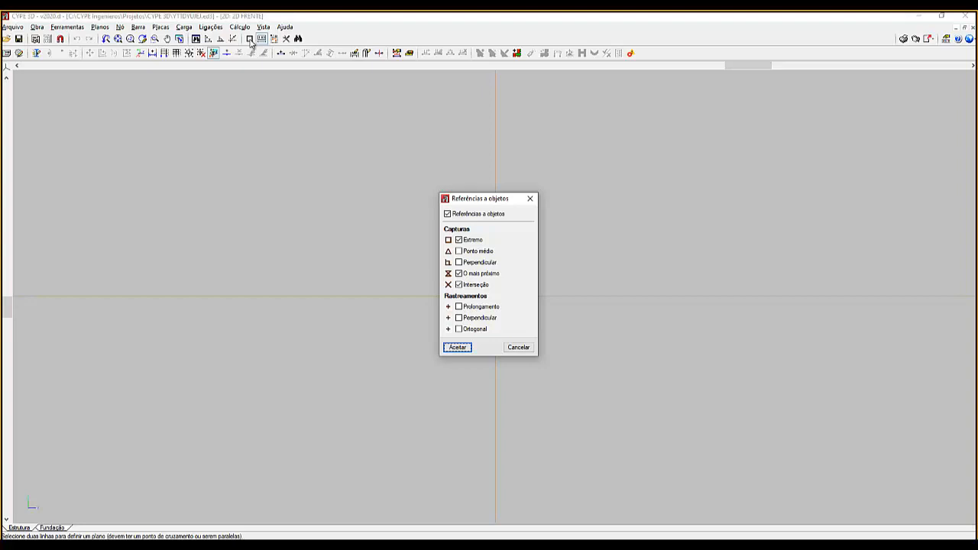
{"action": "left_click", "coordinate": [466, 262]}
{"action": "left_click", "coordinate": [469, 251]}
{"action": "left_click", "coordinate": [462, 348]}
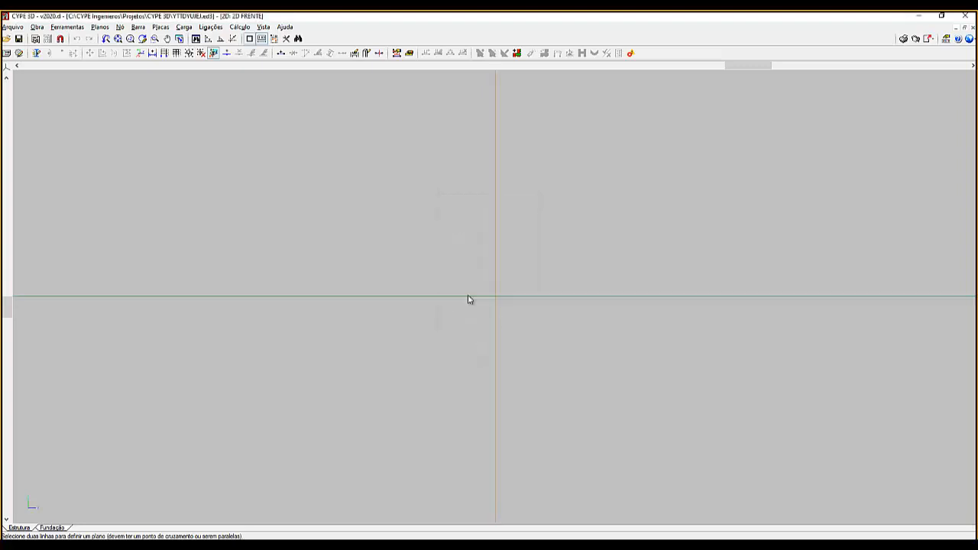
{"action": "left_click", "coordinate": [250, 40]}
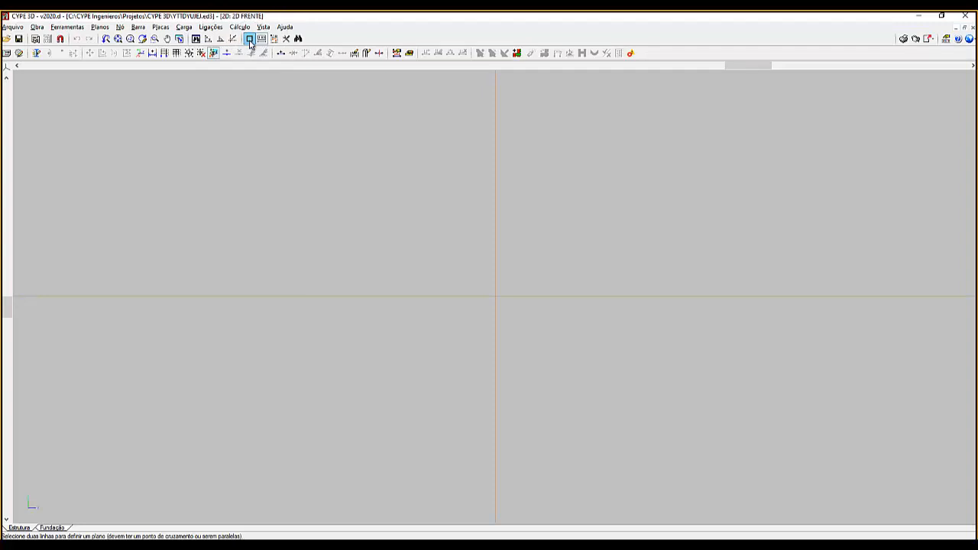
{"action": "left_click", "coordinate": [250, 40]}
{"action": "left_click", "coordinate": [250, 40]}
{"action": "key", "text": "ctrl+o"}
{"action": "key", "text": "ctrl+o"}
{"action": "key", "text": "ctrl+o"}
{"action": "key", "text": "ctrl+o"}
{"action": "key", "text": "ctrl+o"}
{"action": "key", "text": "ctrl+o"}
{"action": "key", "text": "F8"}
{"action": "key", "text": "F8"}
{"action": "key", "text": "F8"}
{"action": "key", "text": "F8"}
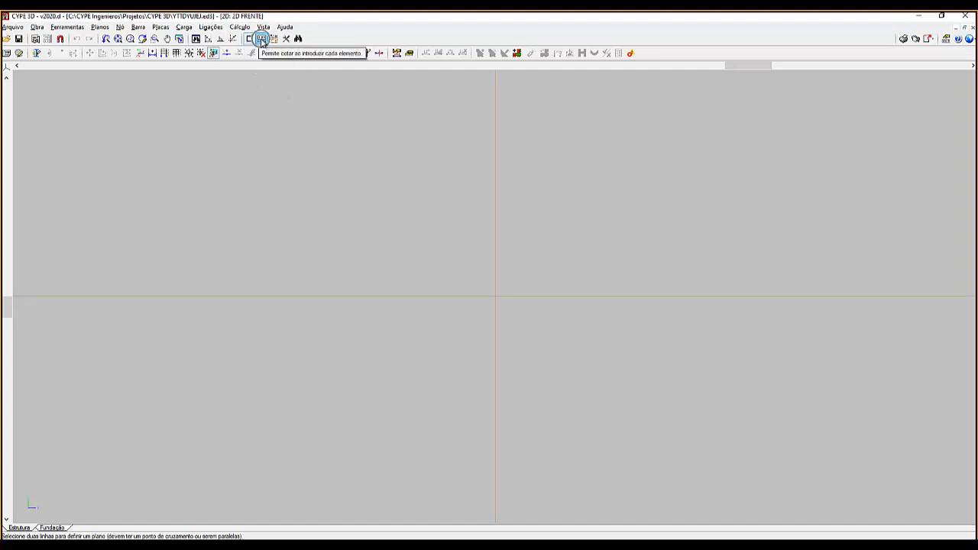
Toggle the option for dimensioning each element while it is being introduced
{"action": "left_click", "coordinate": [261, 39]}
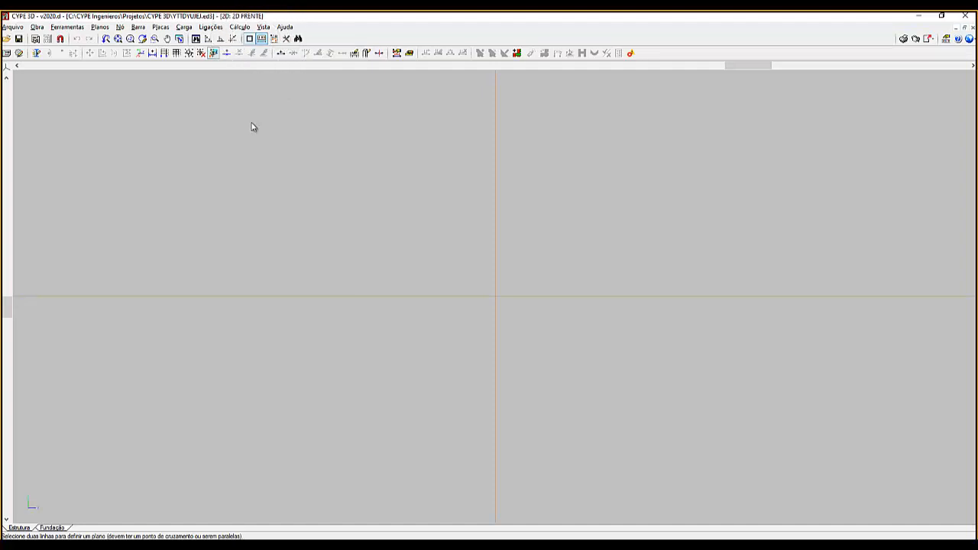
{"action": "left_click", "coordinate": [262, 39]}
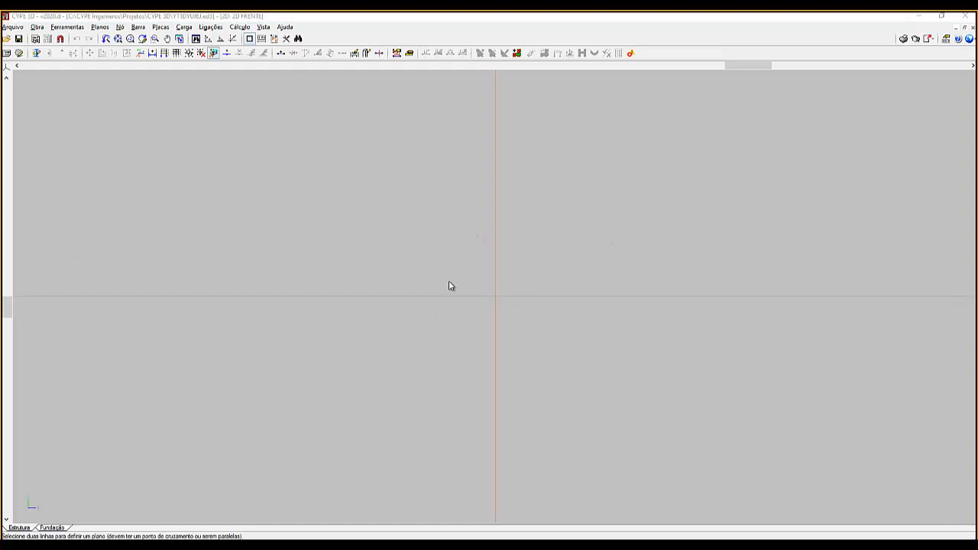
{"action": "left_click", "coordinate": [262, 43]}
{"action": "middle_click", "coordinate": [334, 194]}
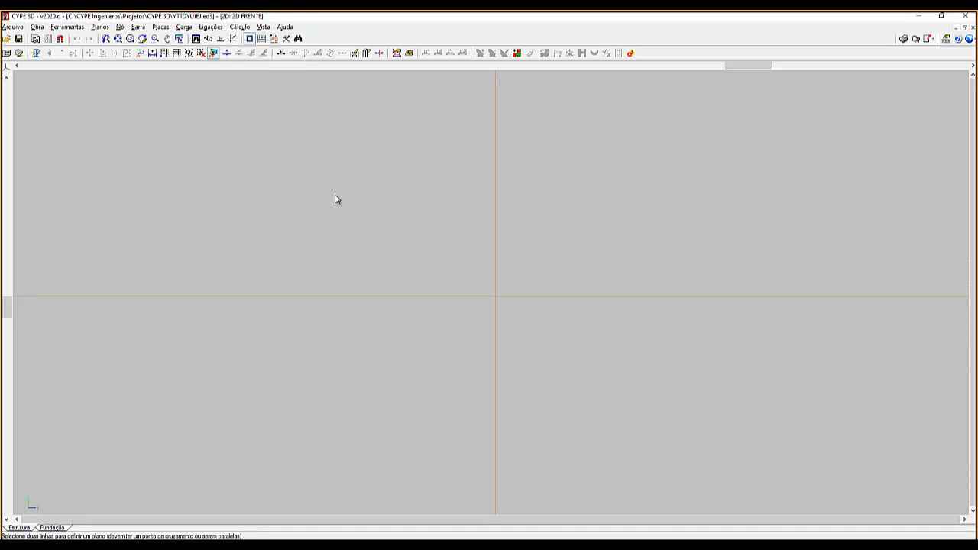
{"action": "scroll", "coordinate": [334, 195], "scroll_direction": "down", "scroll_amount": 3}
{"action": "scroll", "coordinate": [334, 195], "scroll_direction": "up", "scroll_amount": 2}
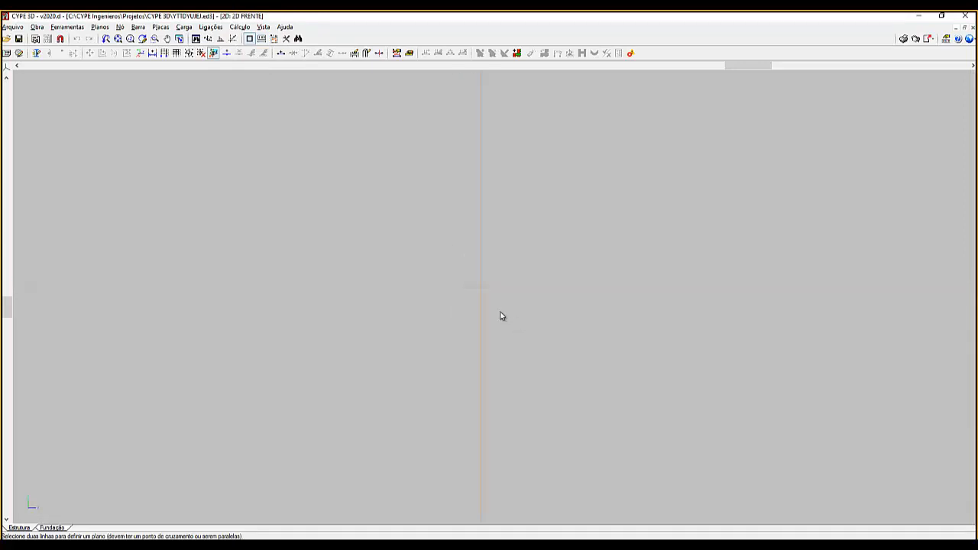
{"action": "scroll", "coordinate": [500, 311], "scroll_direction": "down", "scroll_amount": 4}
{"action": "scroll", "coordinate": [500, 311], "scroll_direction": "up", "scroll_amount": 1}
{"action": "scroll", "coordinate": [500, 312], "scroll_direction": "down", "scroll_amount": 2}
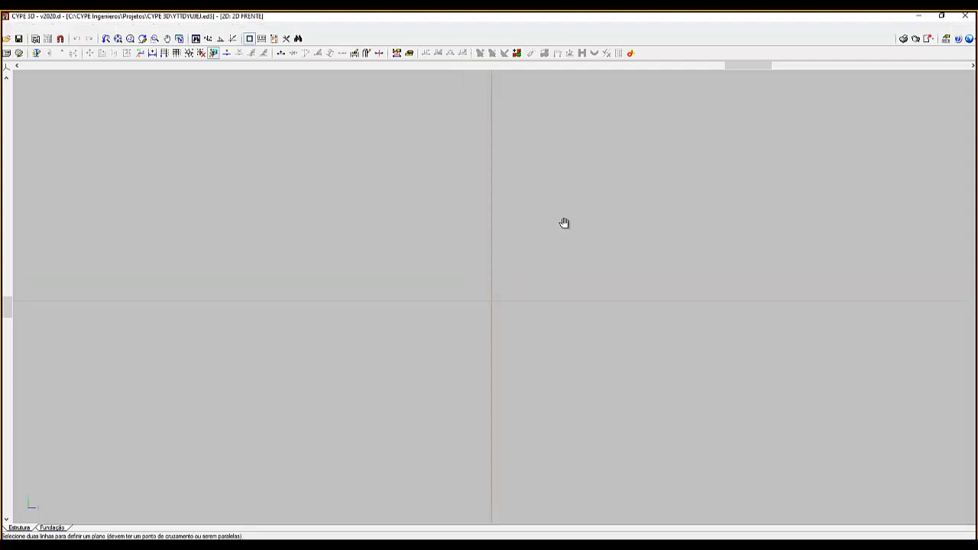
Start introducing a new bar in the 2D FRENTE view and open the description of its W 150 x 13 profile
{"action": "middle_click_drag", "start_coordinate": [527, 233], "coordinate": [249, 321]}
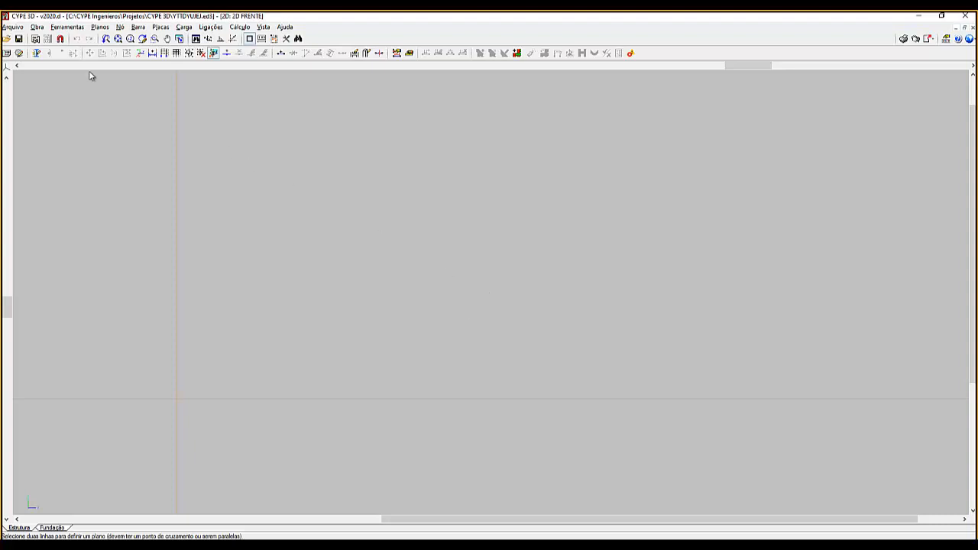
{"action": "left_click", "coordinate": [139, 28]}
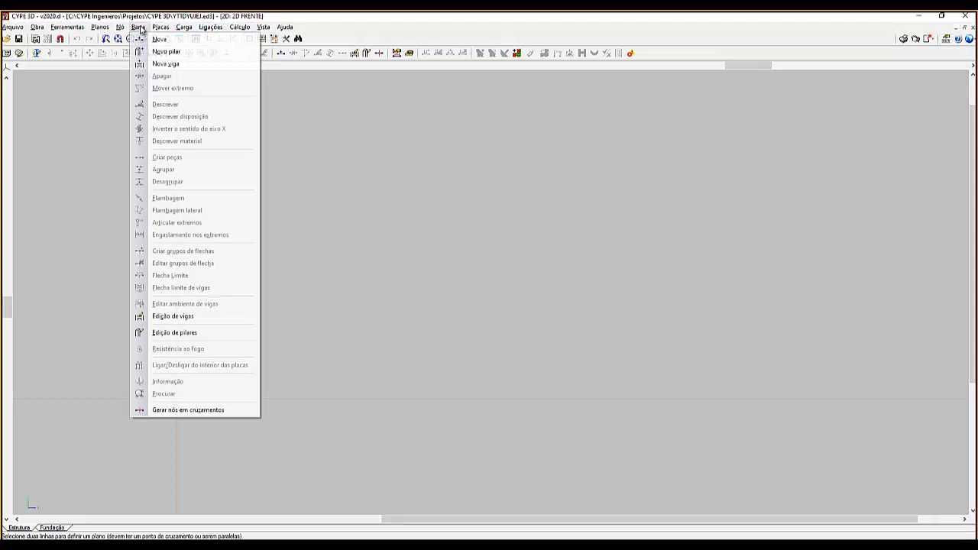
{"action": "left_click", "coordinate": [157, 39]}
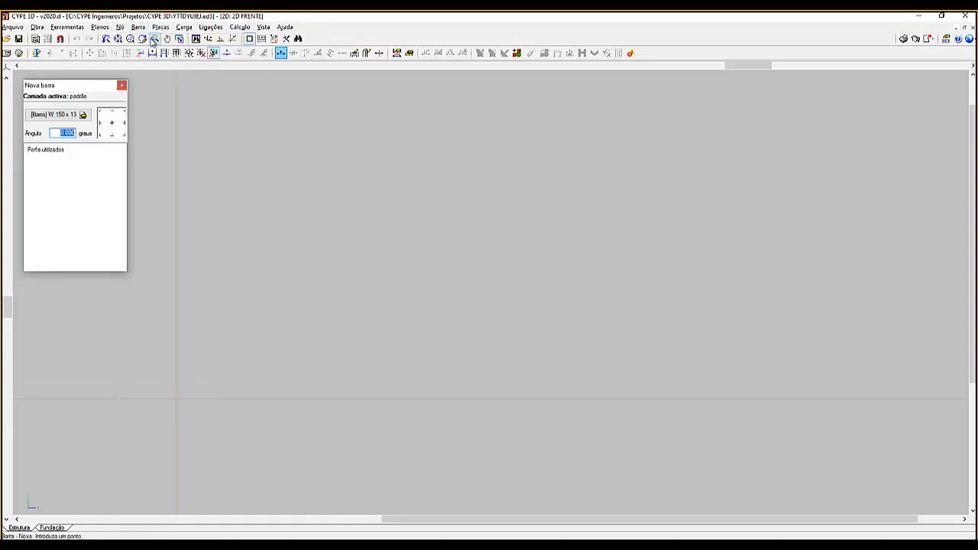
{"action": "left_click_drag", "start_coordinate": [109, 100], "coordinate": [122, 144]}
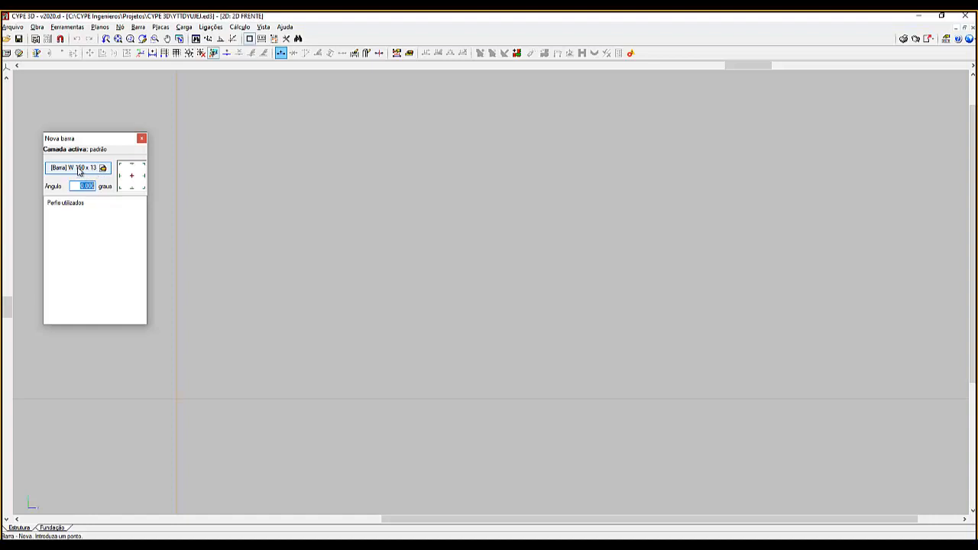
{"action": "left_click", "coordinate": [80, 168]}
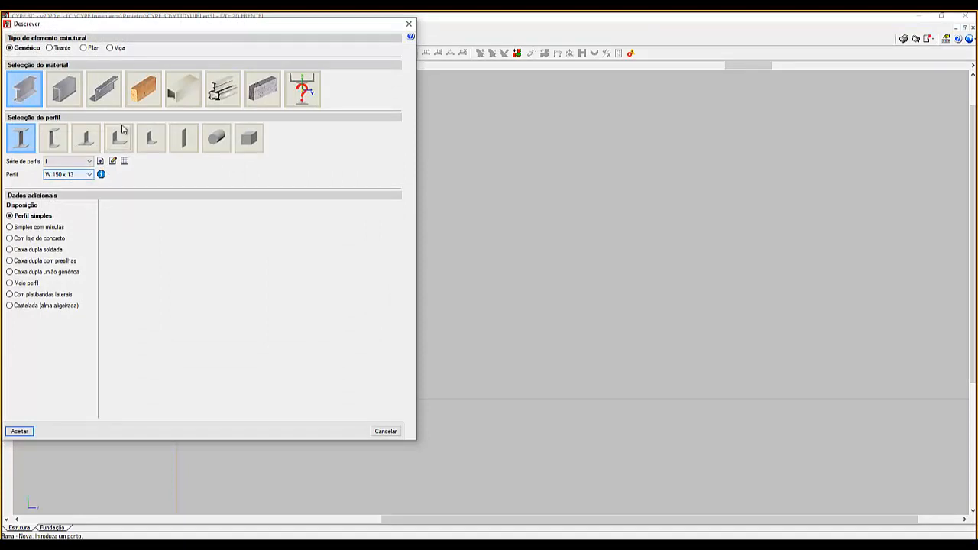
{"action": "left_click_drag", "start_coordinate": [168, 30], "coordinate": [470, 79]}
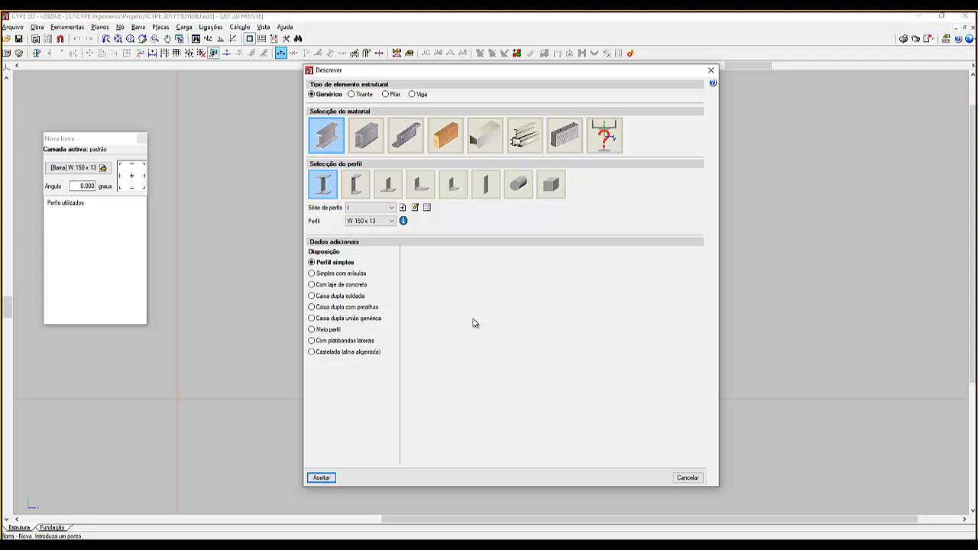
Set the structural element type to Viga and examine the timber, flat concrete and dropped concrete beam families
{"action": "left_click", "coordinate": [413, 94]}
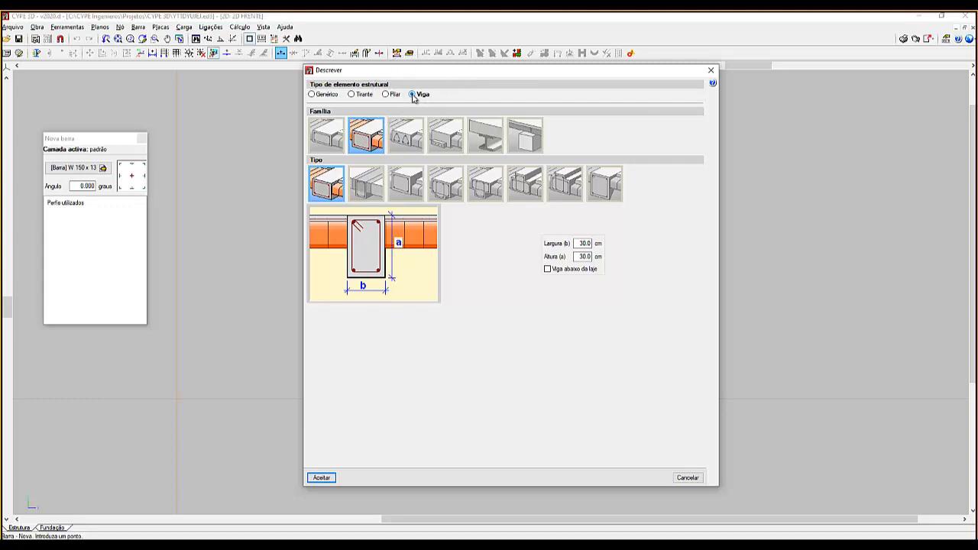
{"action": "left_click", "coordinate": [521, 134]}
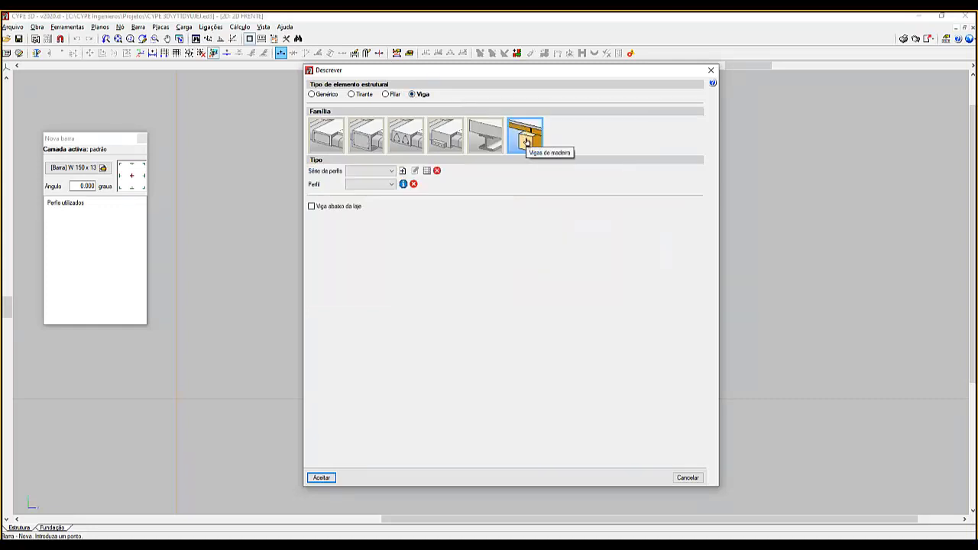
{"action": "key", "text": "ctrl"}
{"action": "key", "text": "ctrl"}
{"action": "key", "text": "ctrl"}
{"action": "key", "text": "ctrl"}
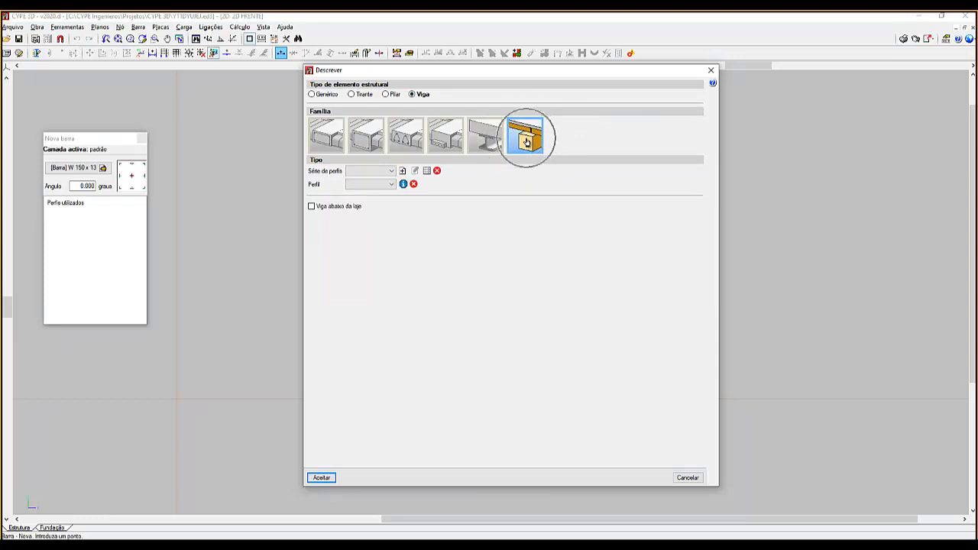
{"action": "left_click", "coordinate": [333, 144]}
{"action": "left_click", "coordinate": [361, 142]}
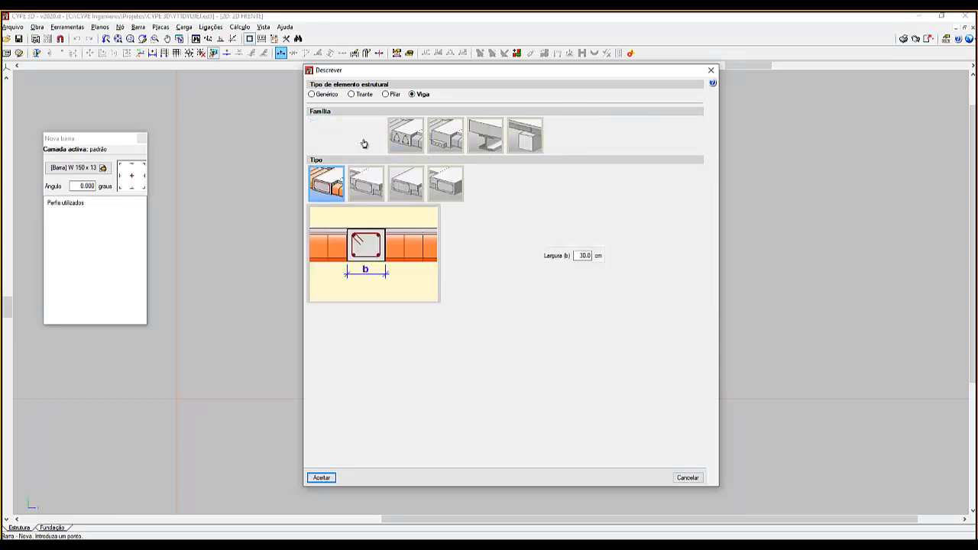
{"action": "left_click", "coordinate": [337, 141]}
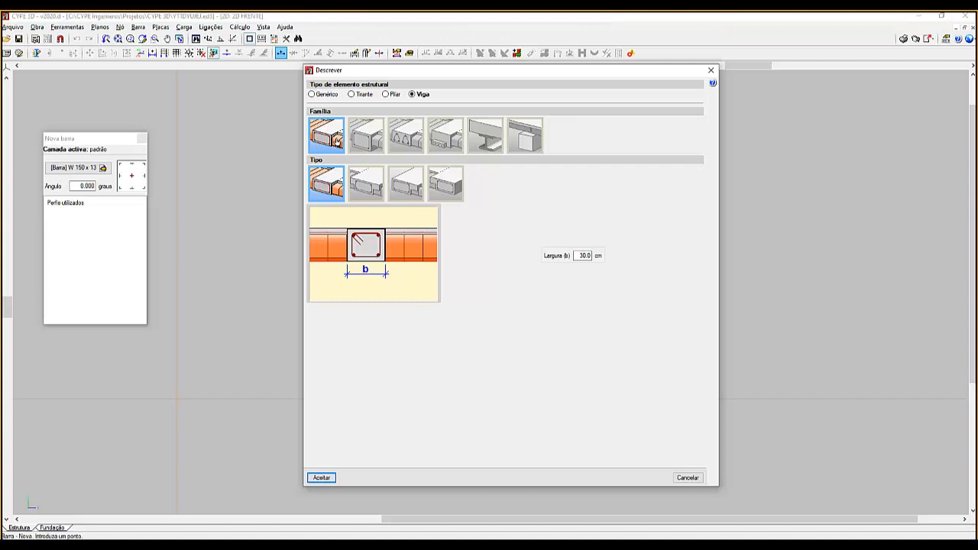
{"action": "left_click", "coordinate": [366, 135]}
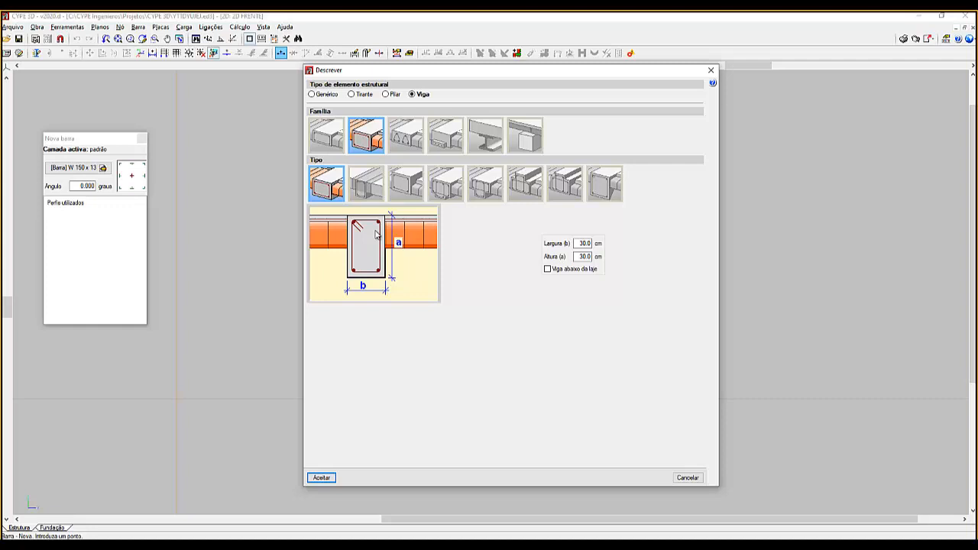
{"action": "left_click", "coordinate": [521, 143]}
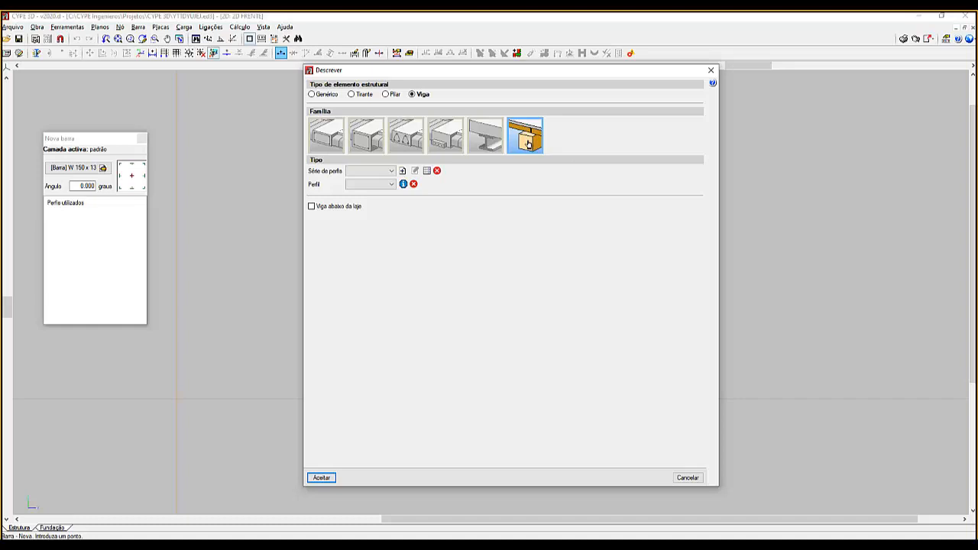
Switch the element type to Pilar and examine the composite column types with embedded profiles and concrete-filled tubes, including the Com armadura option
{"action": "left_click", "coordinate": [386, 94]}
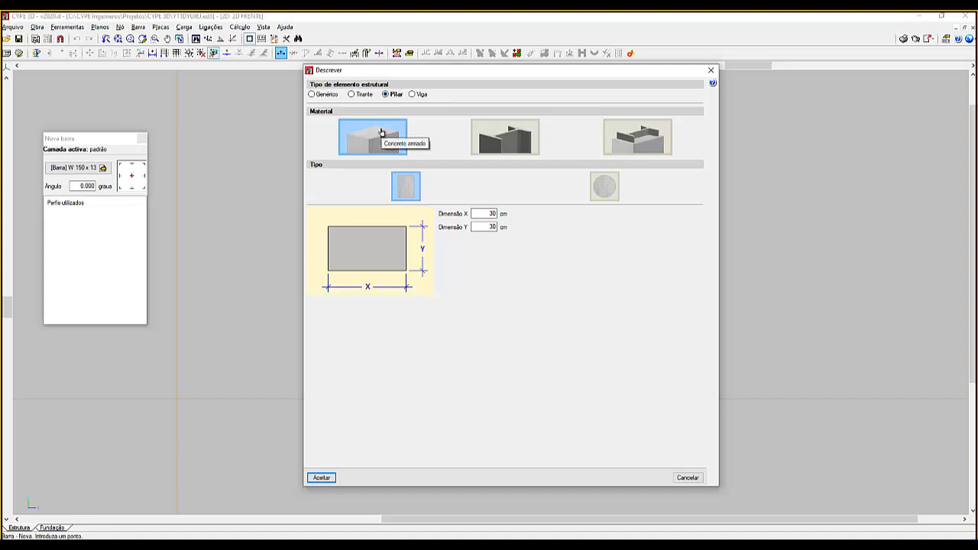
{"action": "left_click", "coordinate": [625, 145]}
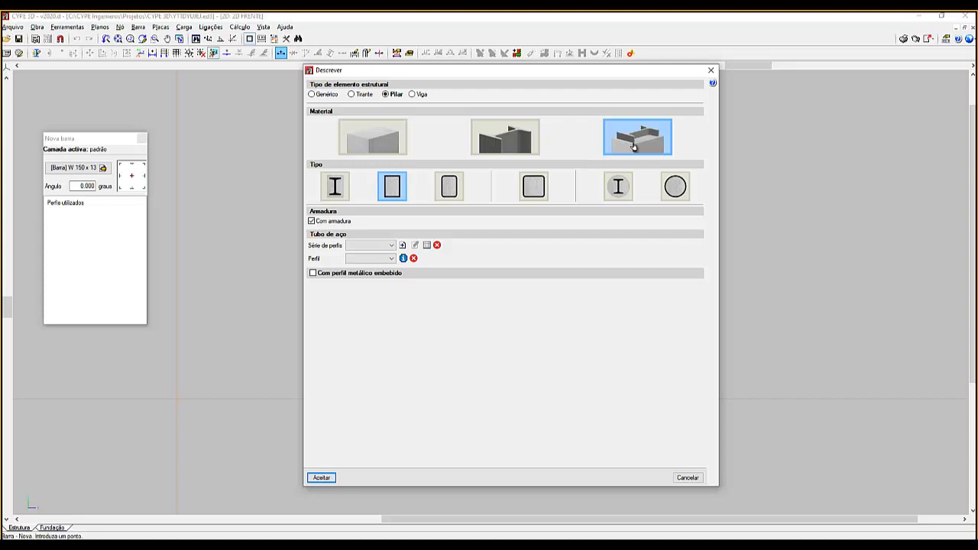
{"action": "left_click", "coordinate": [335, 187]}
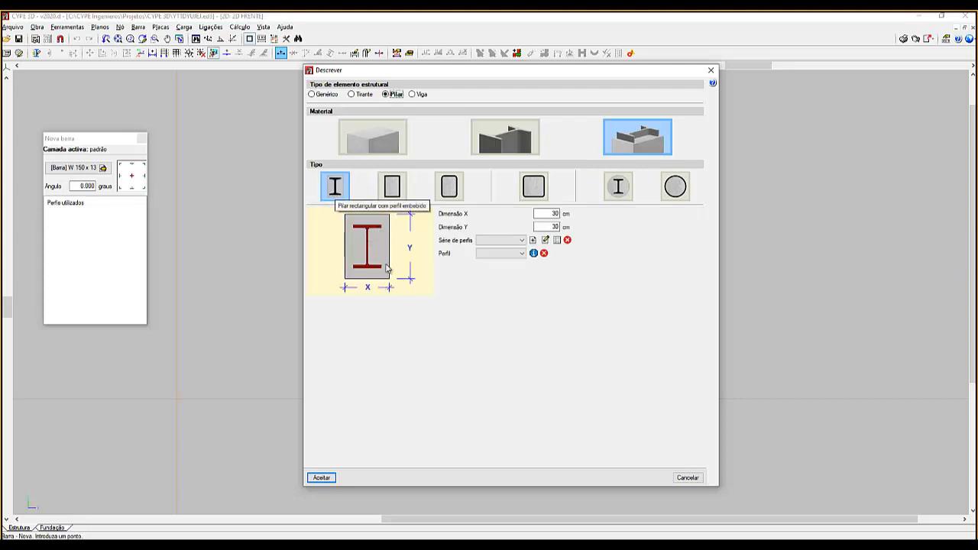
{"action": "left_click", "coordinate": [620, 186]}
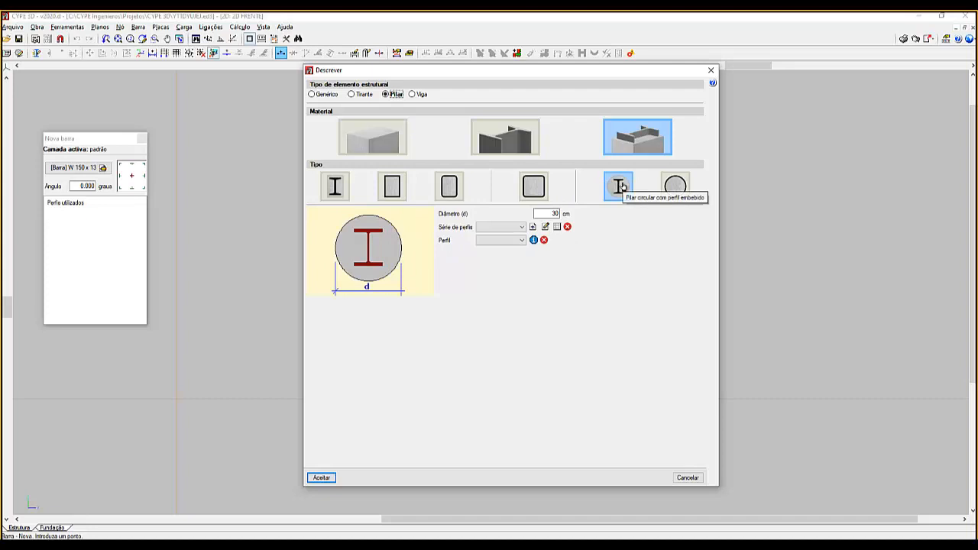
{"action": "left_click", "coordinate": [392, 193]}
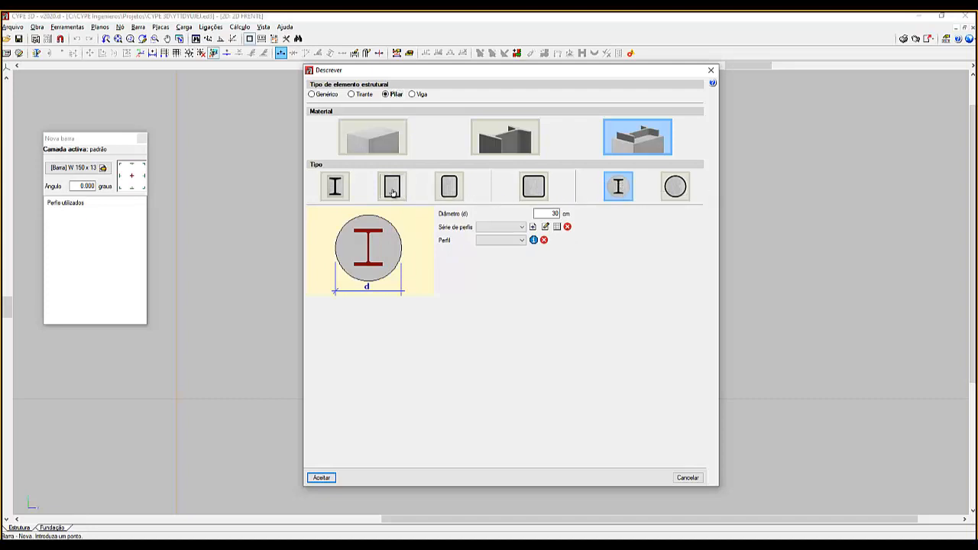
{"action": "left_click", "coordinate": [448, 191]}
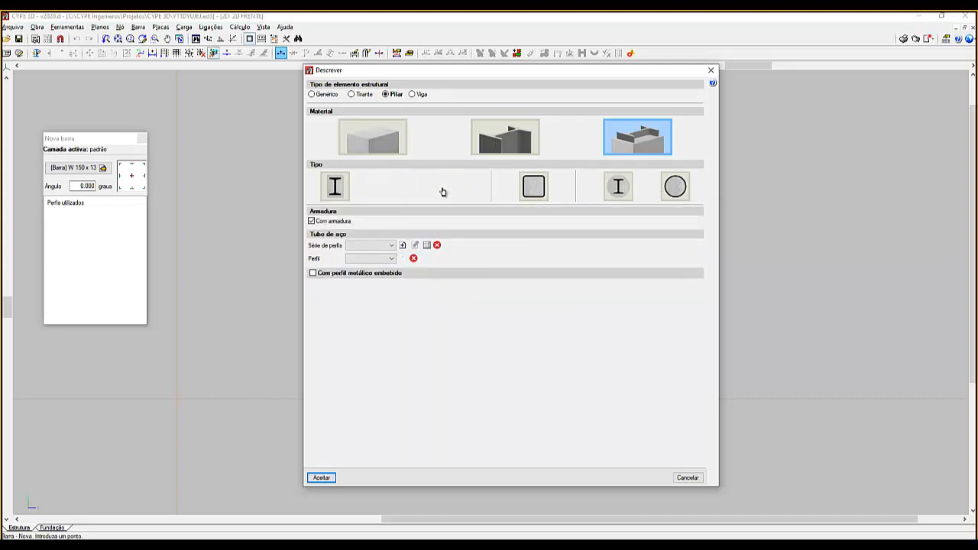
{"action": "left_click", "coordinate": [678, 191]}
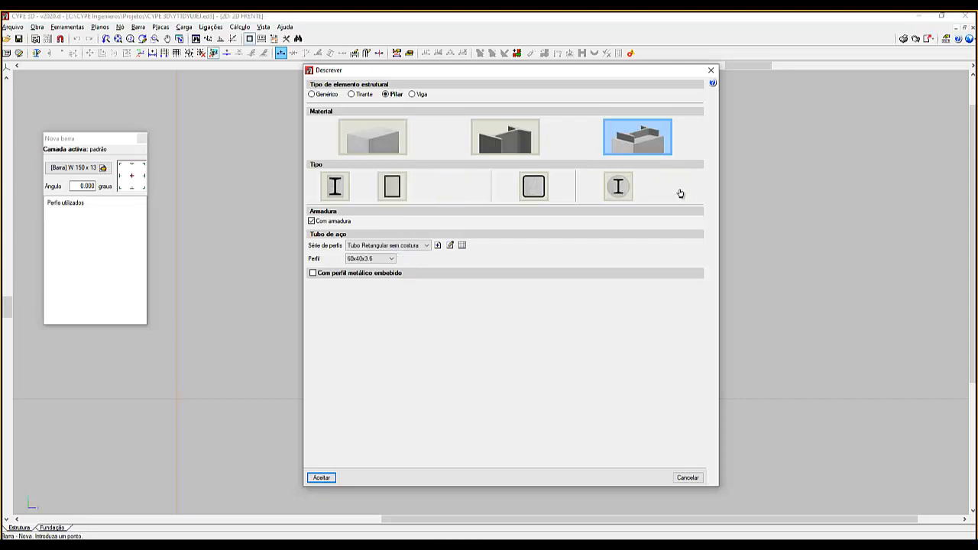
{"action": "left_click", "coordinate": [312, 222]}
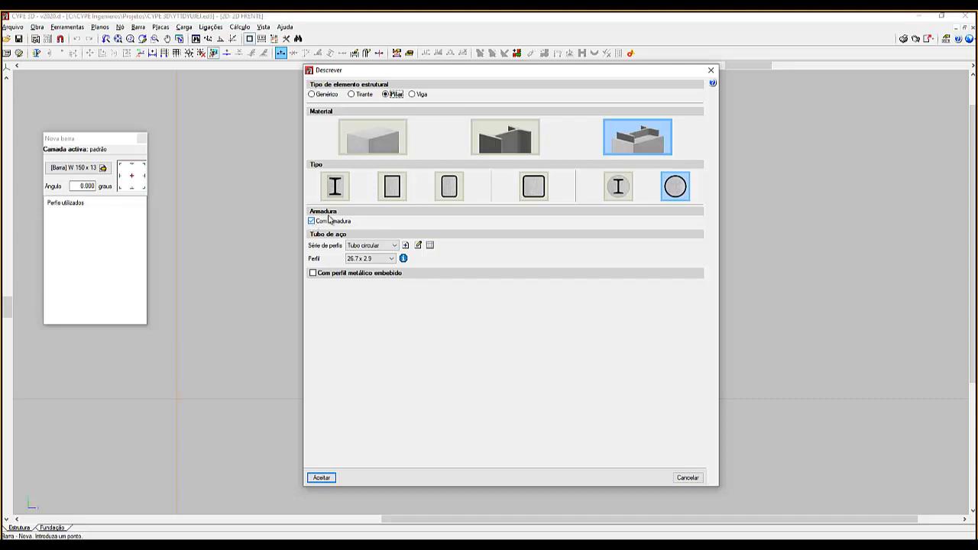
Return to the Viga element type and compare the dropped concrete beam family with Vigas de madeira
{"action": "left_click", "coordinate": [415, 97]}
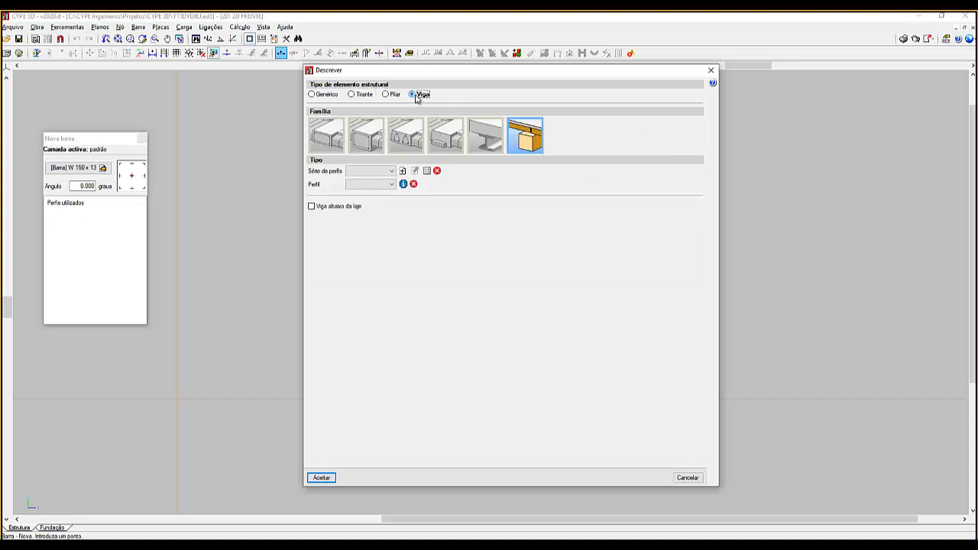
{"action": "left_click", "coordinate": [416, 96]}
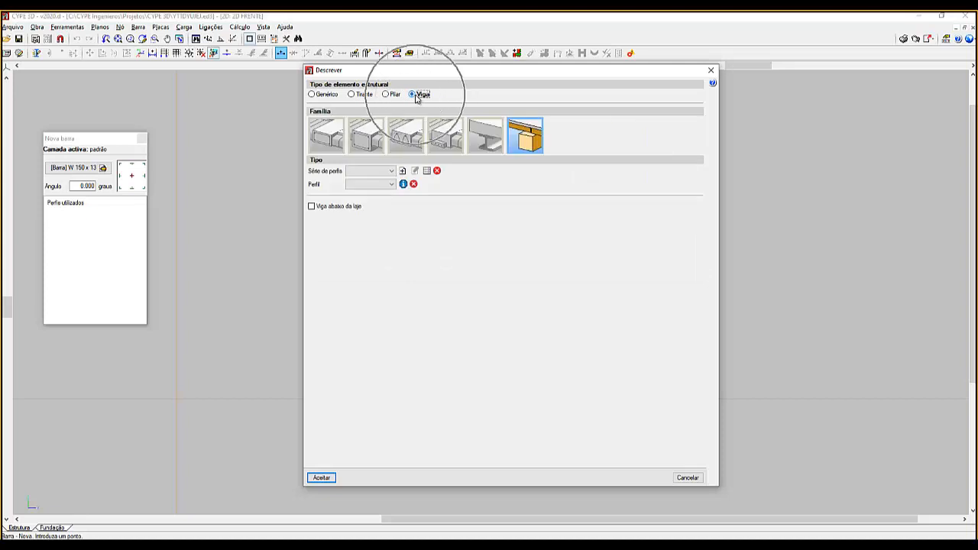
{"action": "left_click", "coordinate": [354, 142]}
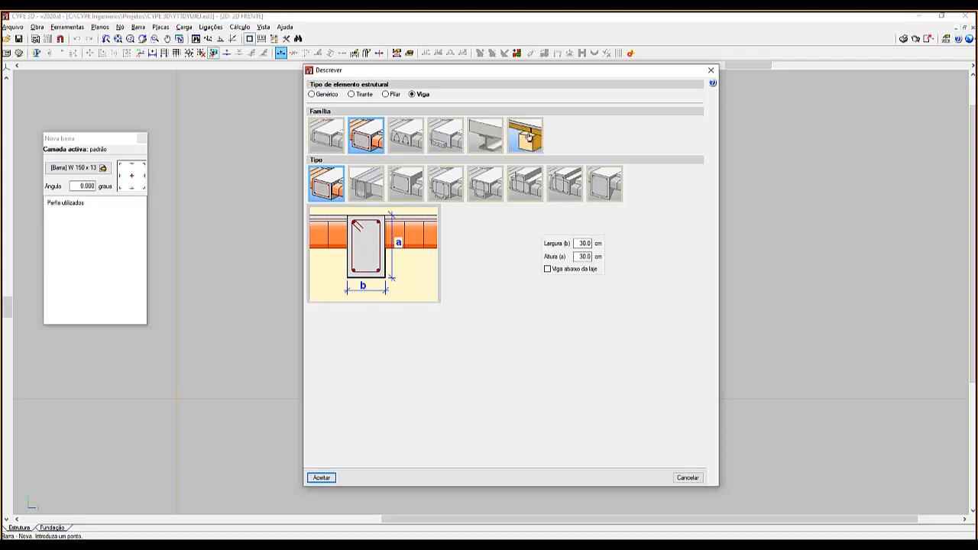
{"action": "left_click", "coordinate": [529, 137]}
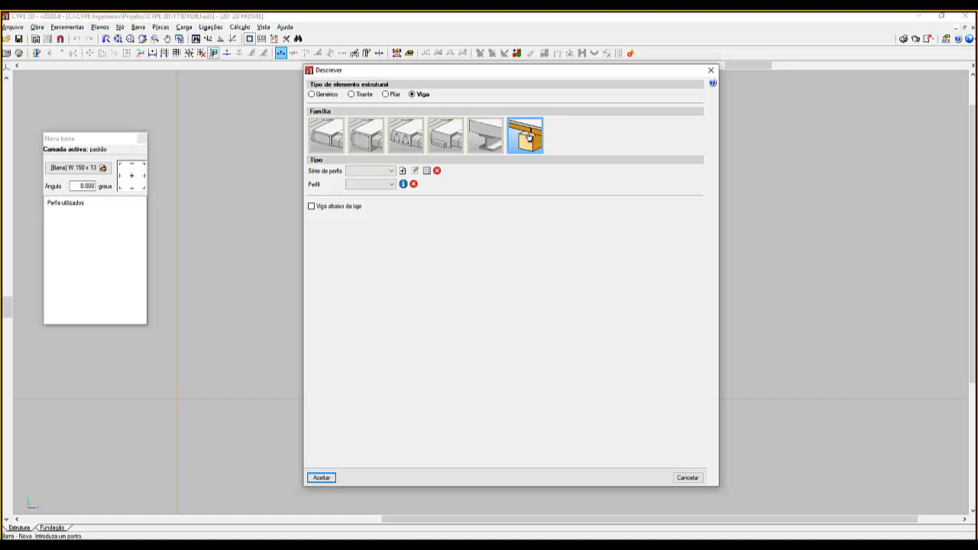
Review the Pilar materials again, viewing the rectangular and circular reinforced concrete sections and the composite column options
{"action": "left_click", "coordinate": [387, 94]}
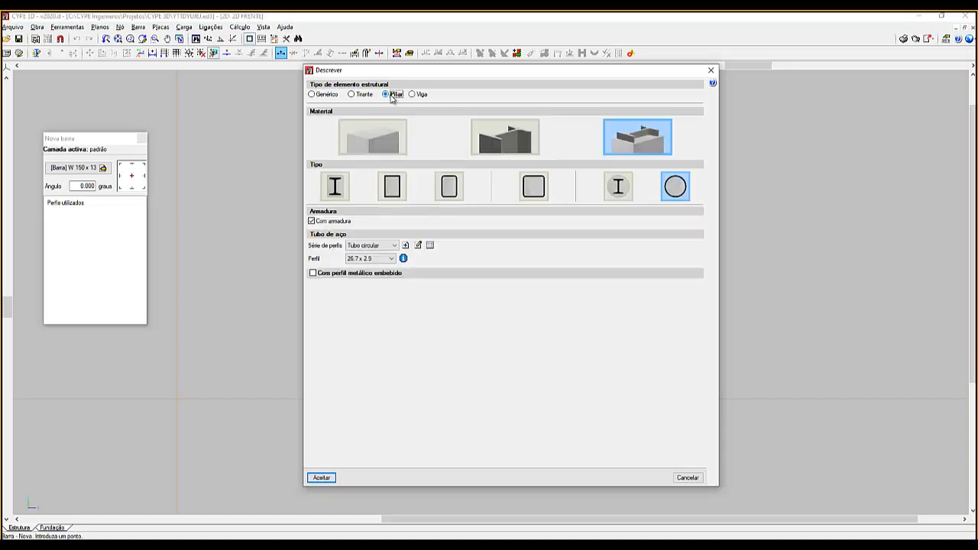
{"action": "left_click", "coordinate": [372, 142]}
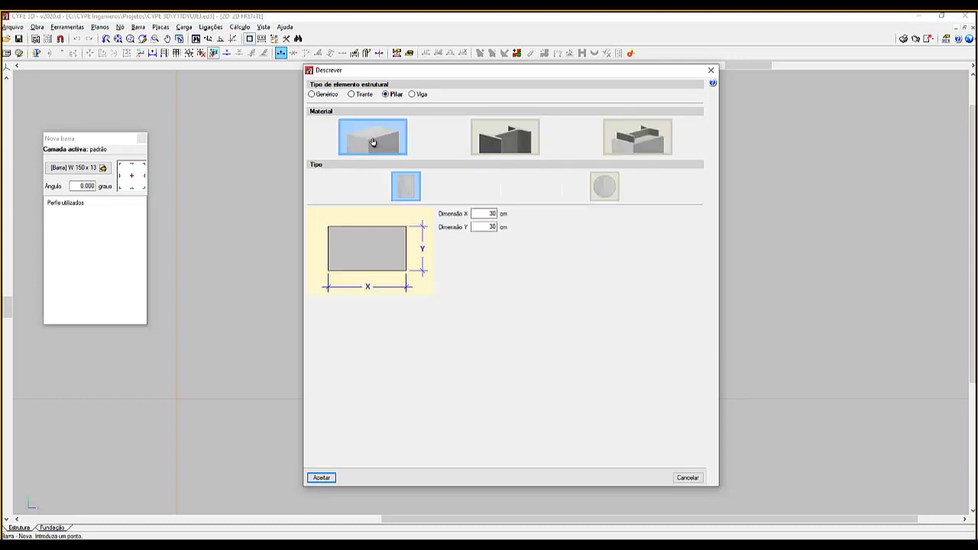
{"action": "left_click", "coordinate": [597, 187]}
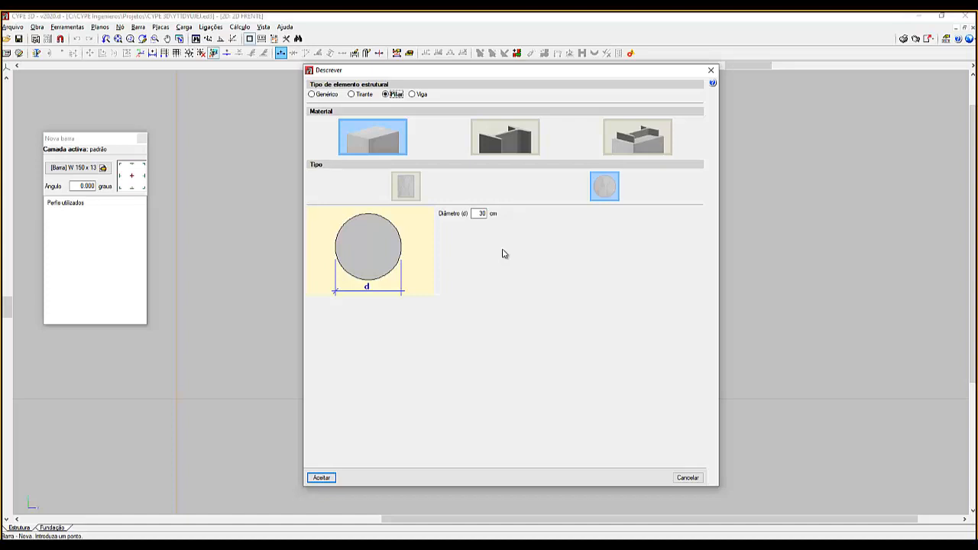
{"action": "left_click", "coordinate": [632, 143]}
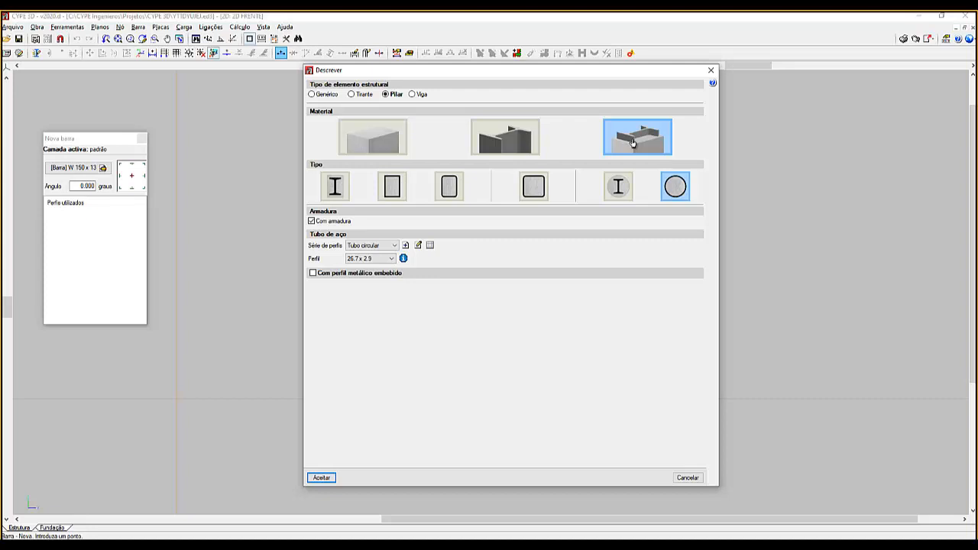
View the Tirante profile options and diagonal calculation notes, and set the element type back to Genérico
{"action": "left_click", "coordinate": [352, 96]}
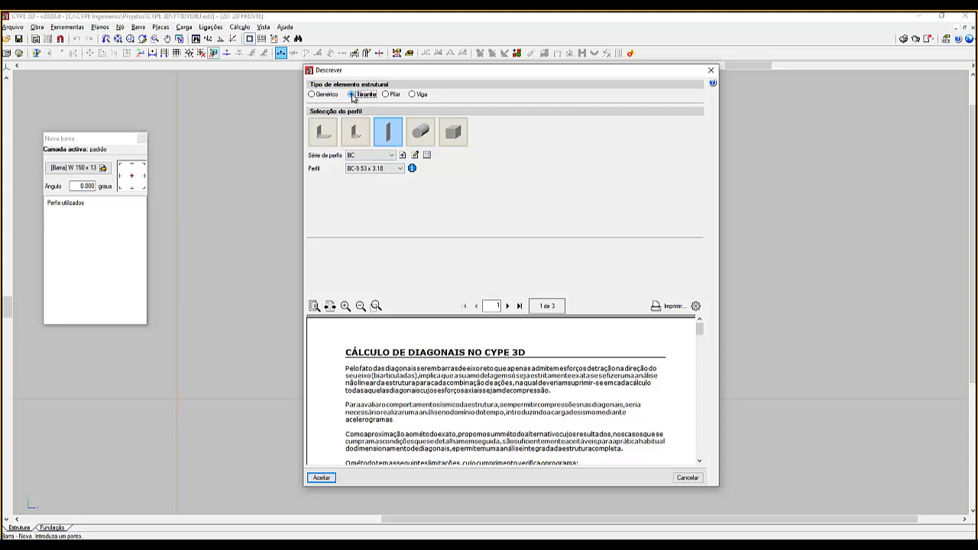
{"action": "left_click", "coordinate": [352, 96]}
{"action": "left_click", "coordinate": [353, 96]}
{"action": "left_click", "coordinate": [312, 96]}
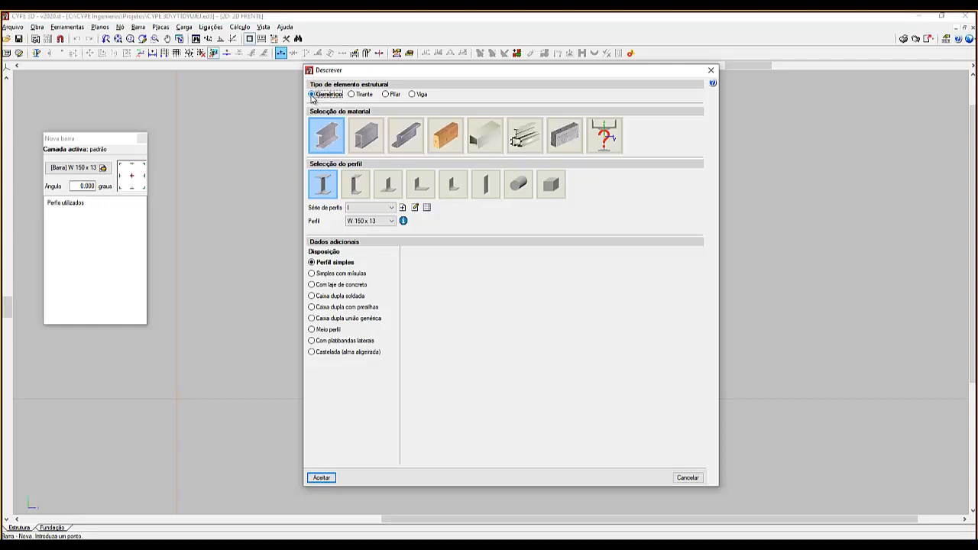
{"action": "key", "text": "ctrl"}
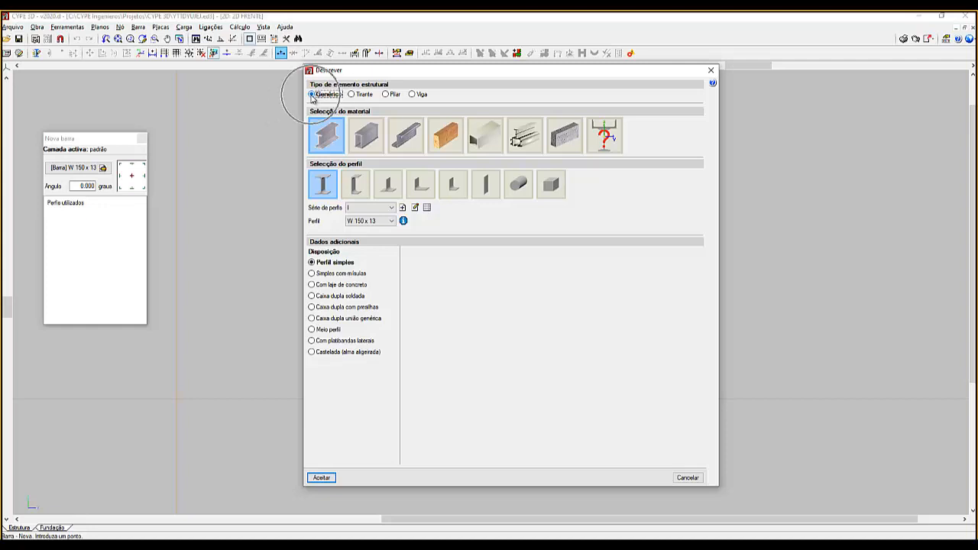
Examine the Perfil genérico material and its editable geometry, mechanical characteristics and material properties
{"action": "key", "text": "ctrl"}
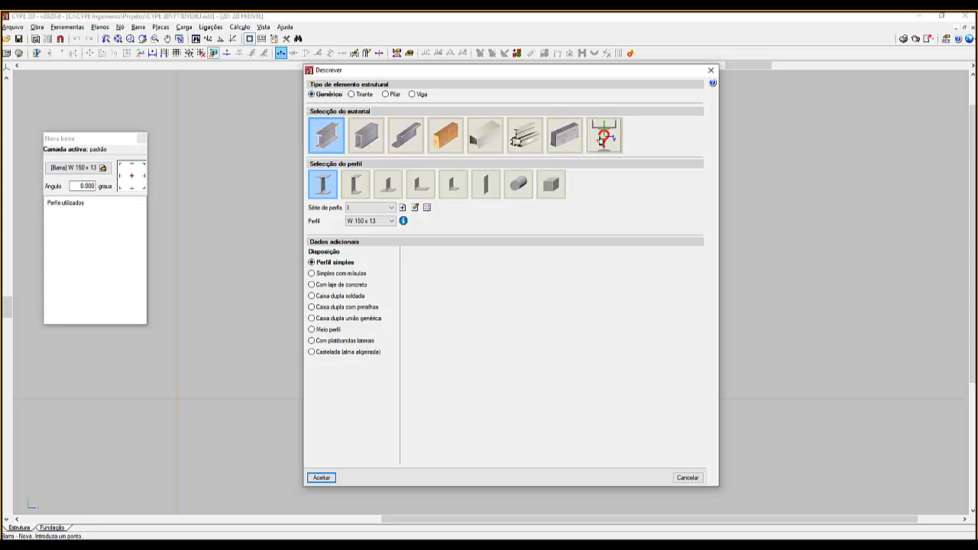
{"action": "left_click", "coordinate": [604, 136]}
{"action": "key", "text": "ctrl"}
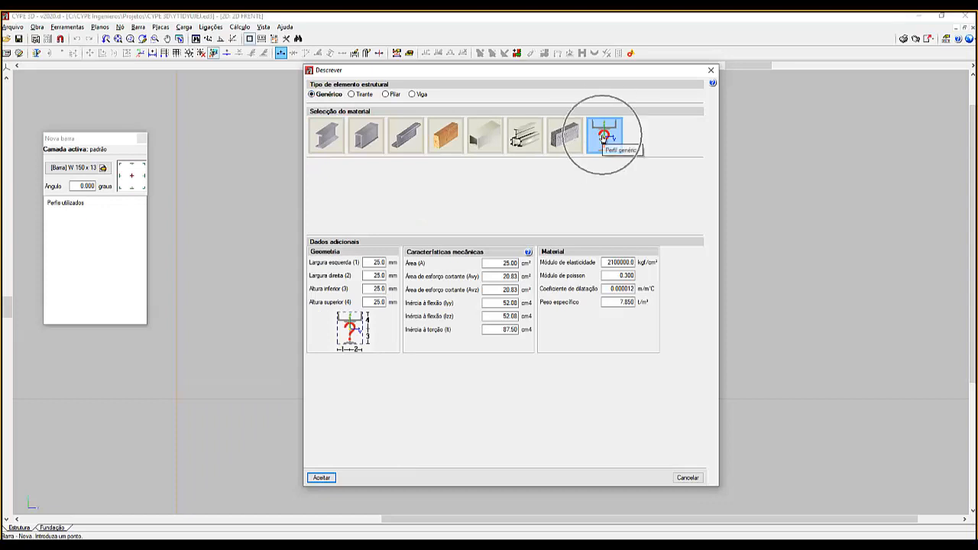
{"action": "key", "text": "ctrl"}
{"action": "key", "text": "ctrl"}
{"action": "key", "text": "ctrl"}
{"action": "key", "text": "ctrl"}
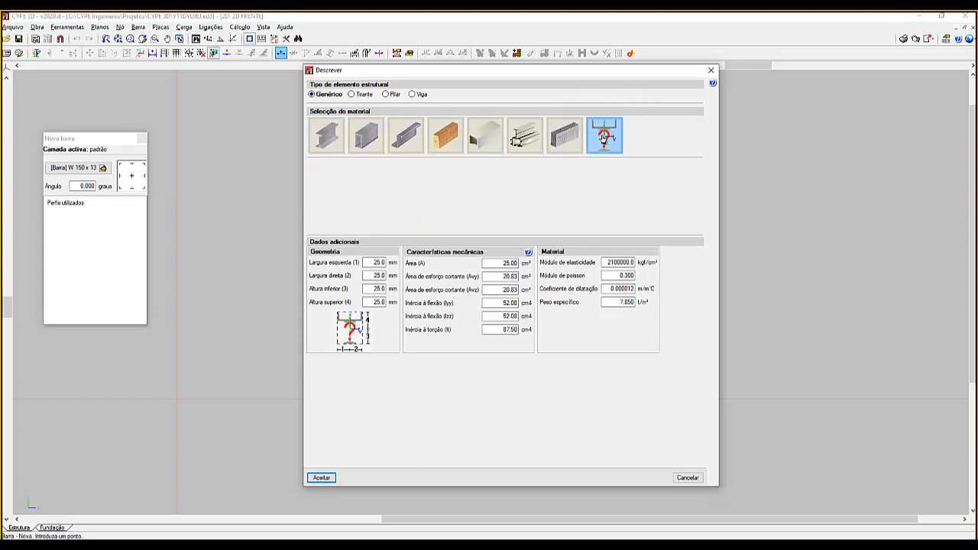
{"action": "key", "text": "ctrl"}
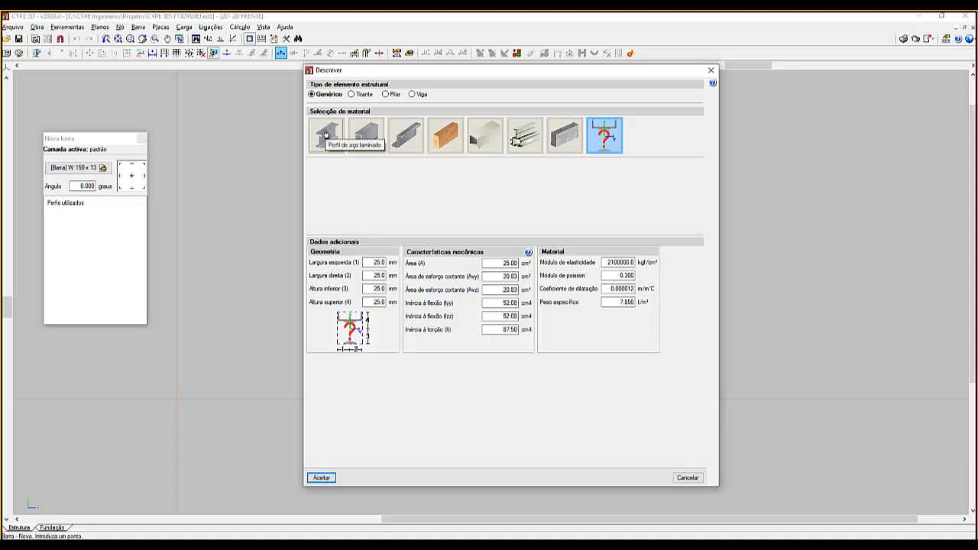
Return to the rolled steel material and look through its U, T and angle profile types, dismissing the missing-reference notice
{"action": "left_click", "coordinate": [327, 135]}
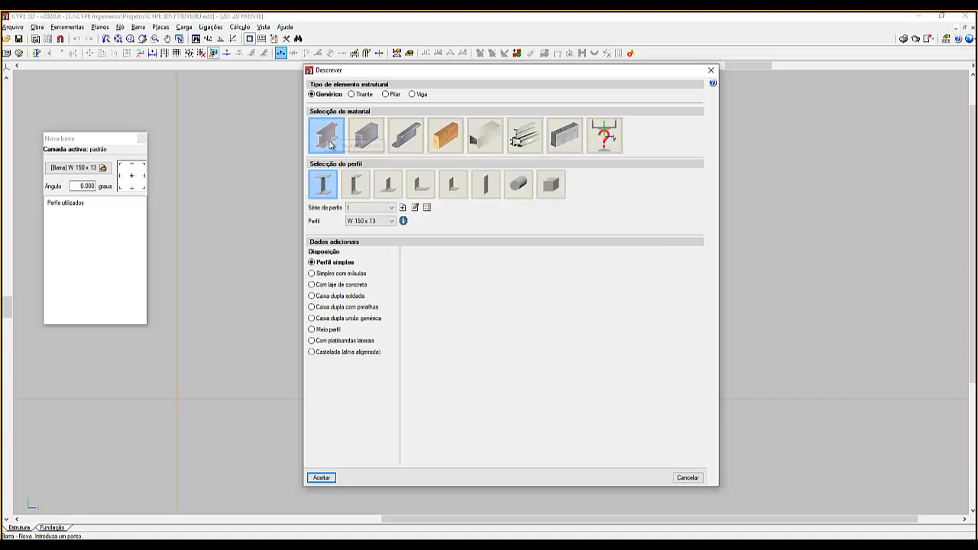
{"action": "left_click", "coordinate": [327, 142]}
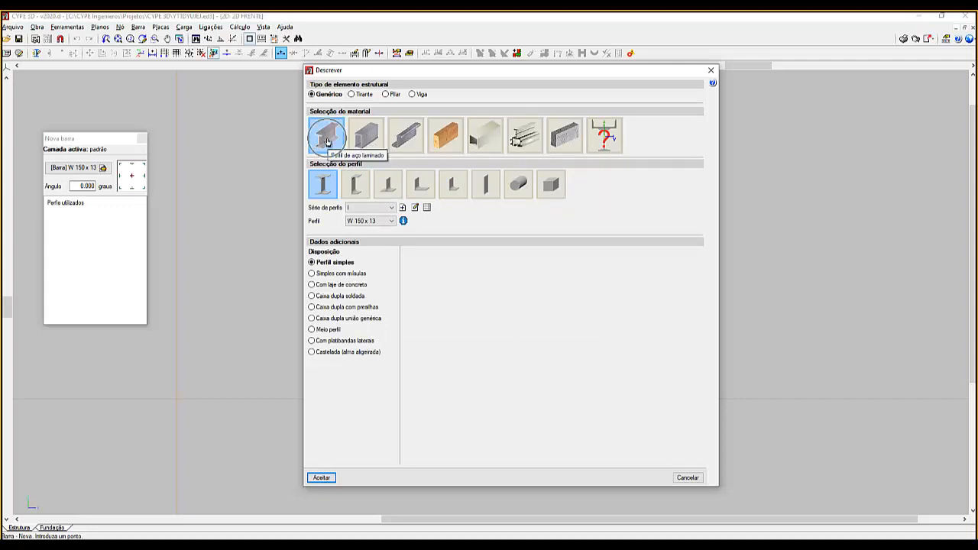
{"action": "left_click", "coordinate": [328, 142]}
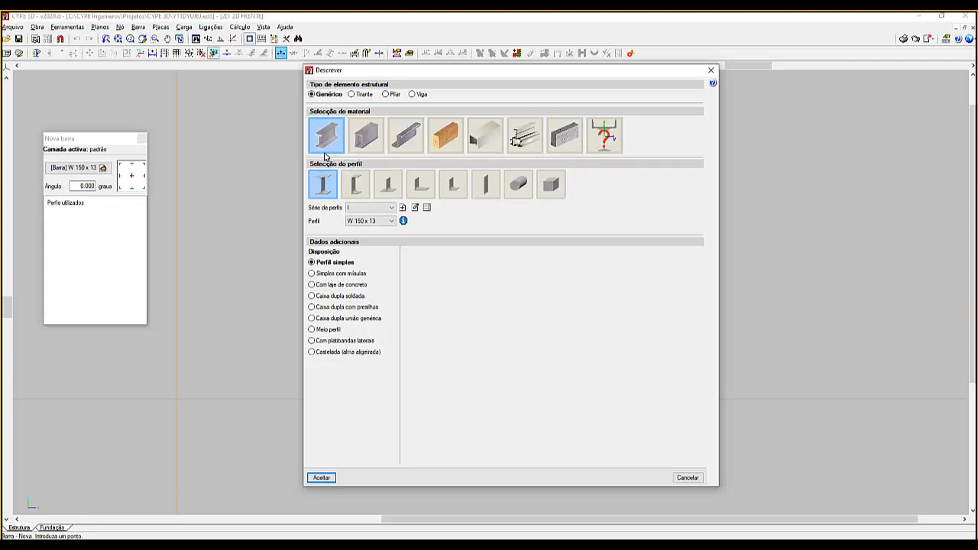
{"action": "left_click", "coordinate": [348, 188]}
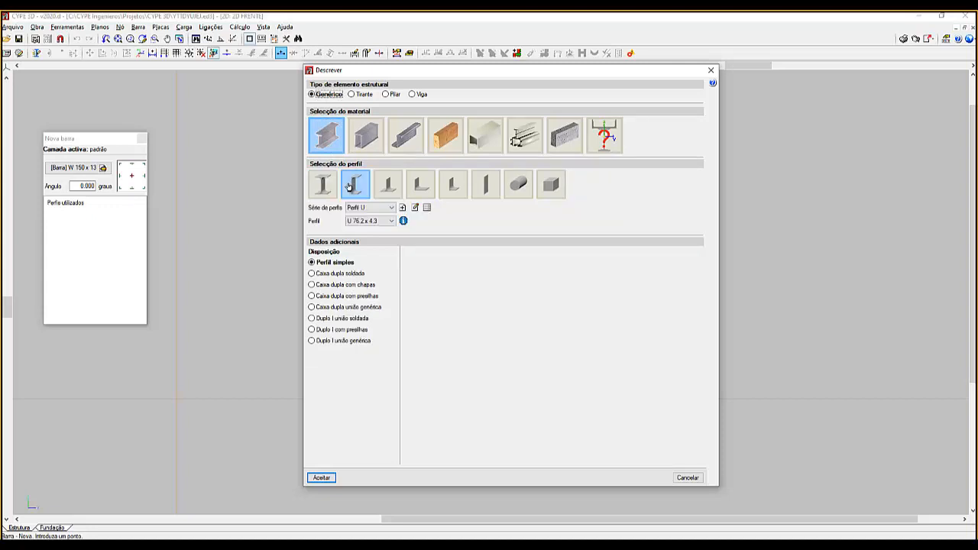
{"action": "left_click", "coordinate": [386, 185]}
{"action": "left_click", "coordinate": [411, 187]}
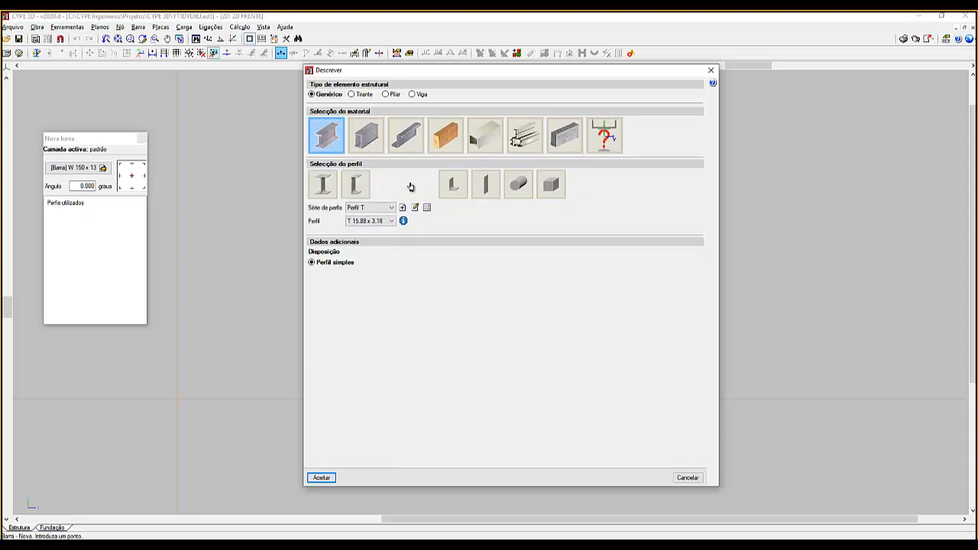
{"action": "left_click", "coordinate": [451, 186]}
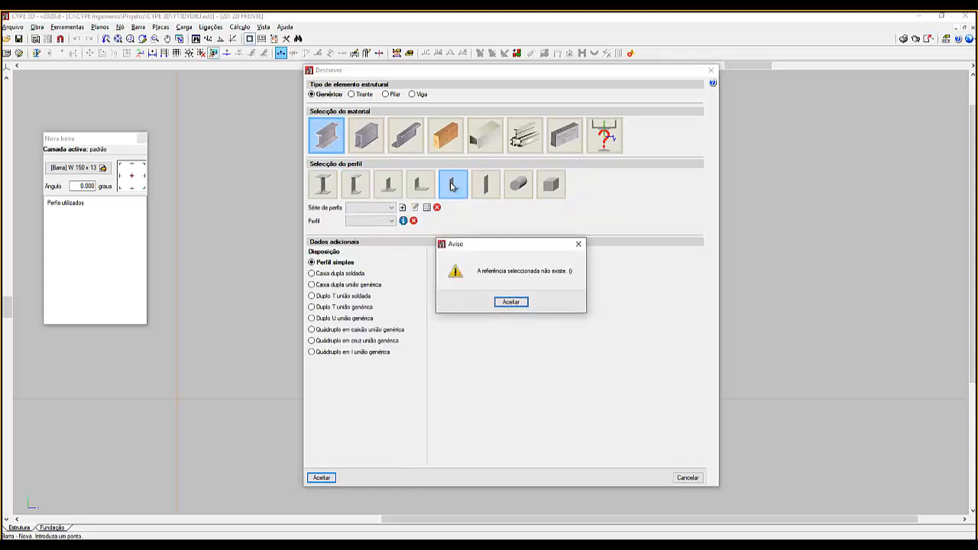
{"action": "left_click", "coordinate": [524, 301]}
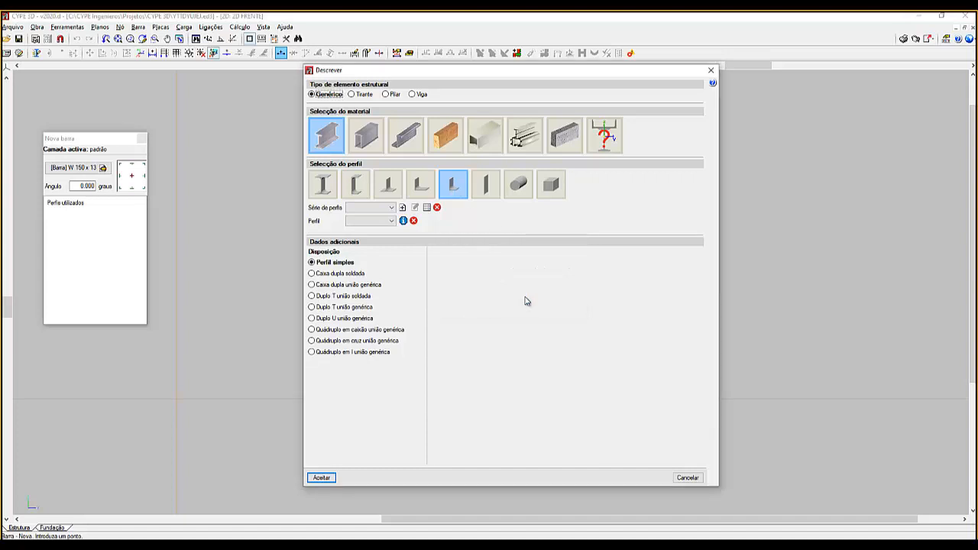
Look at the welded steel plate profiles, checking the first two I-section types
{"action": "left_click", "coordinate": [367, 138]}
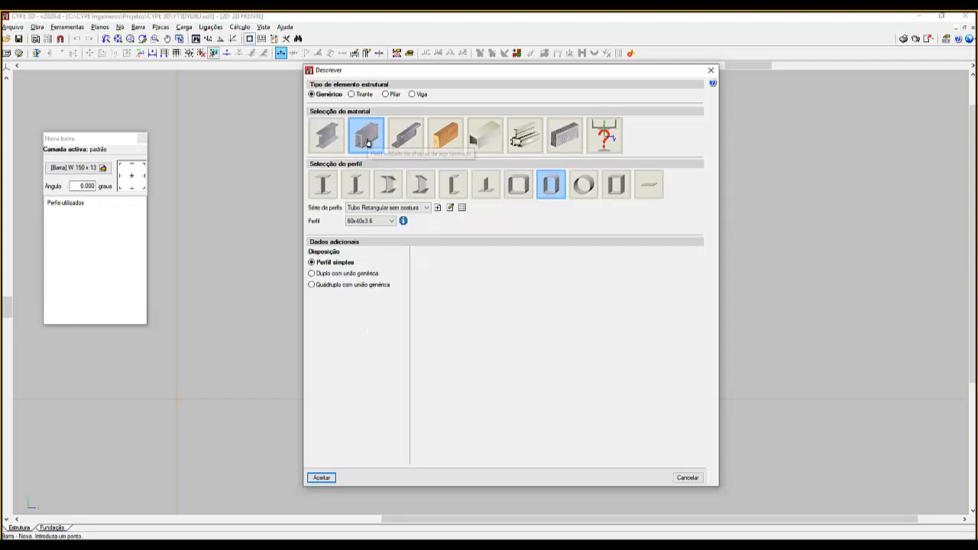
{"action": "left_click", "coordinate": [324, 188]}
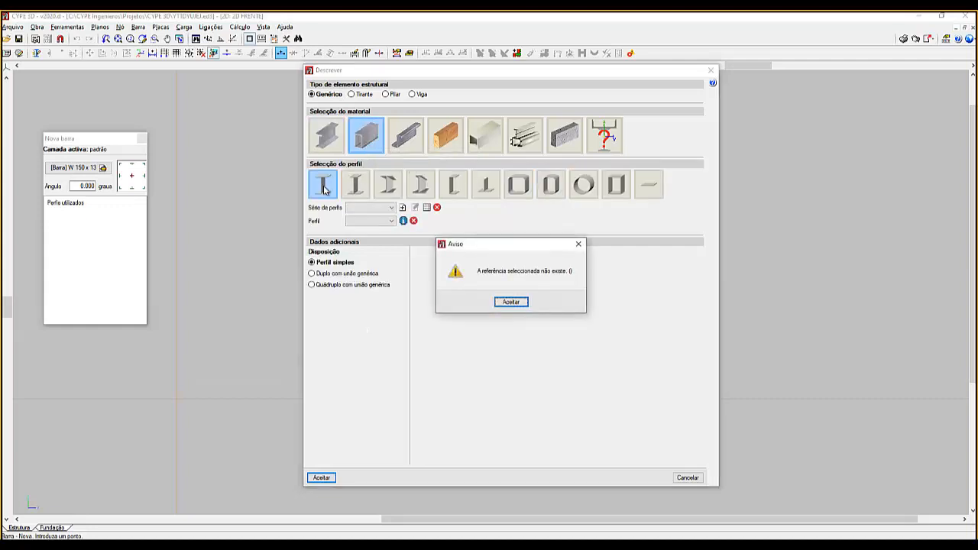
{"action": "left_click", "coordinate": [510, 301]}
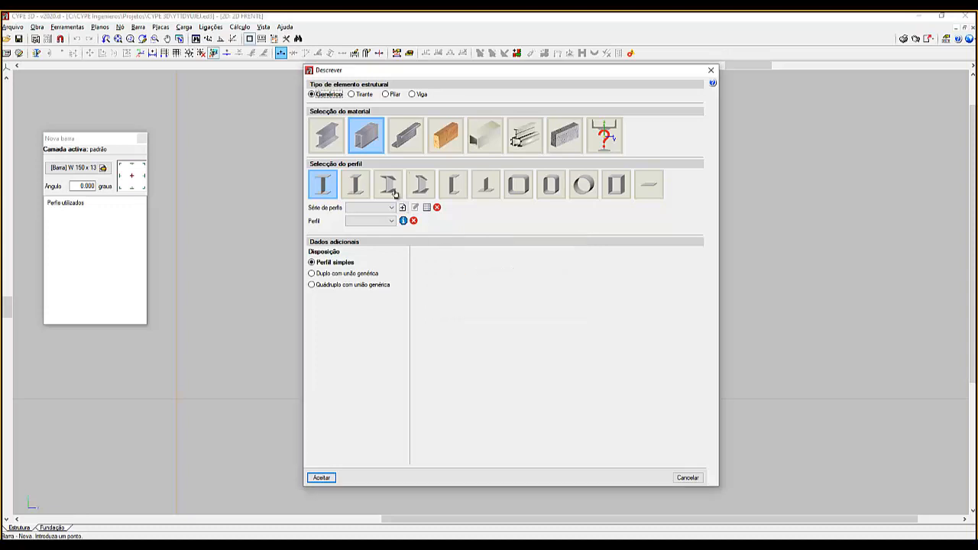
{"action": "left_click", "coordinate": [363, 187]}
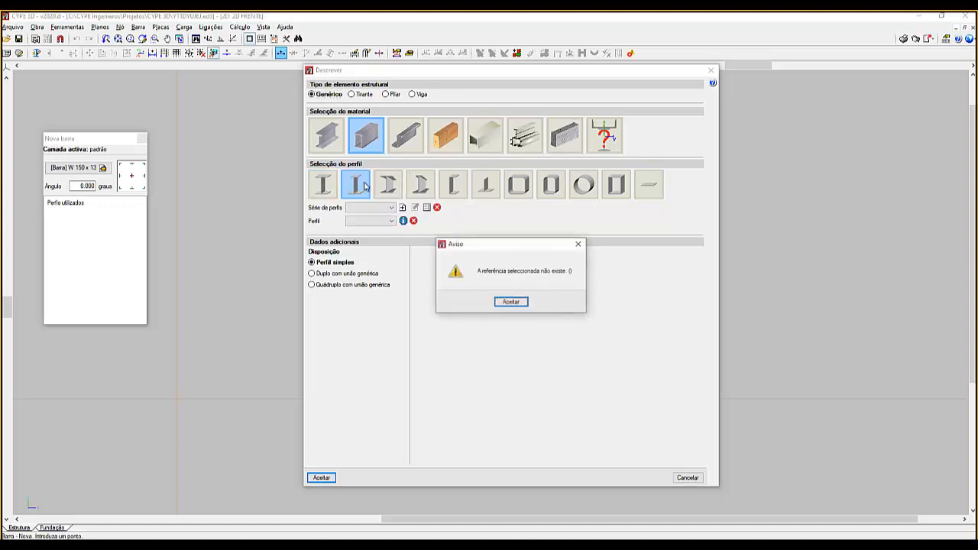
{"action": "left_click", "coordinate": [510, 304]}
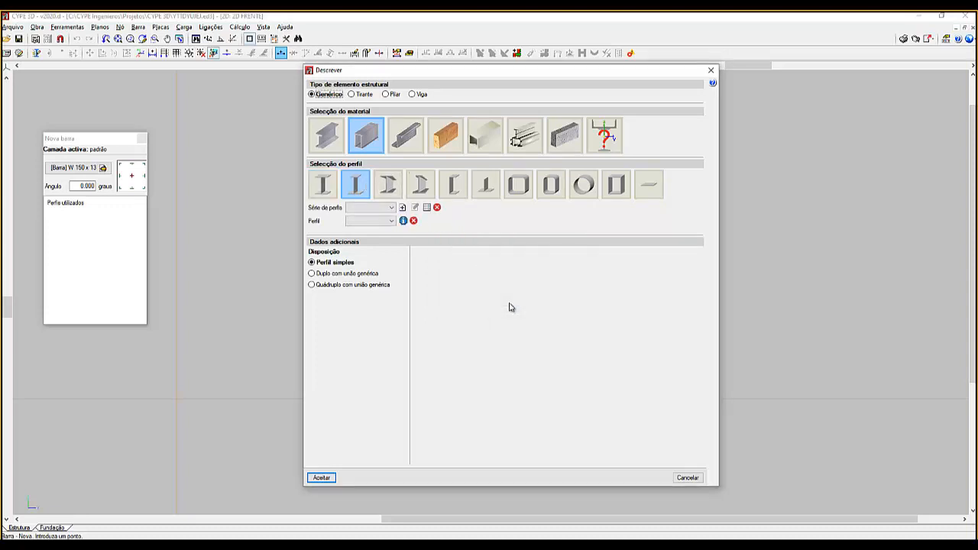
Compare the profile options of the cold-formed steel, timber and aluminium materials, glancing at the special aluminium sections
{"action": "left_click", "coordinate": [405, 143]}
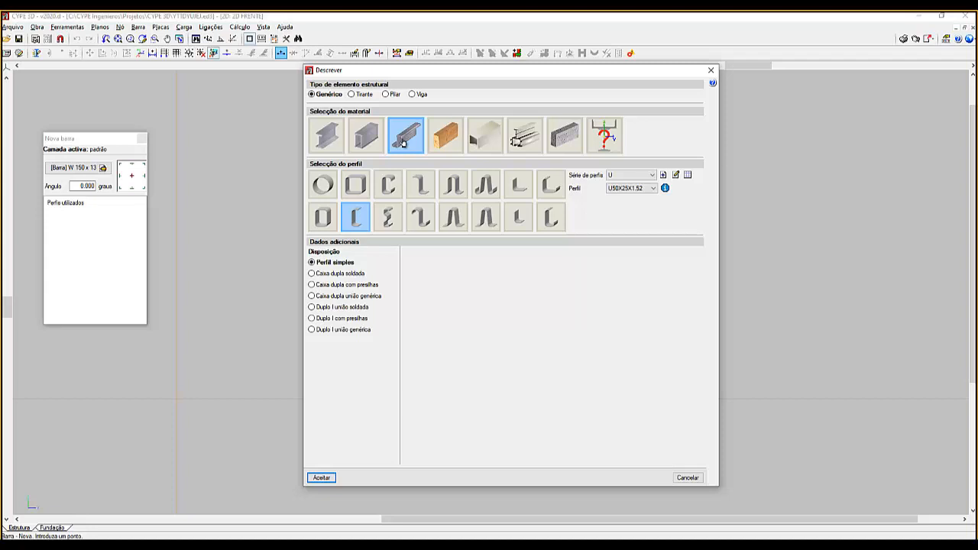
{"action": "left_click", "coordinate": [444, 142]}
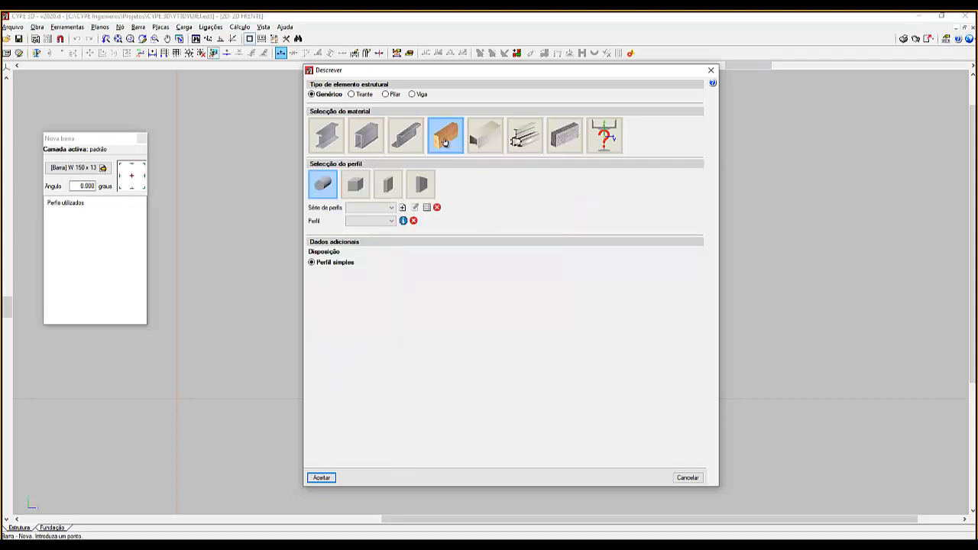
{"action": "left_click", "coordinate": [479, 135]}
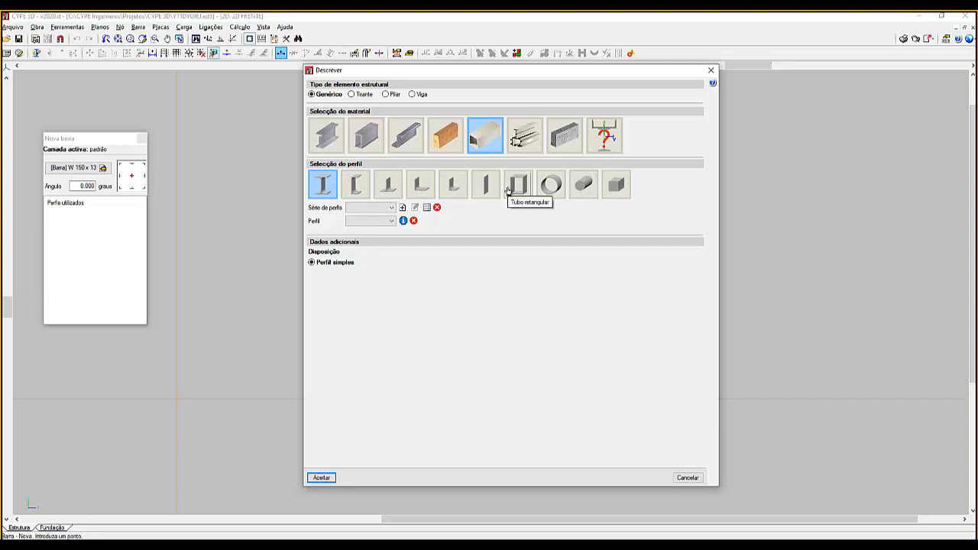
{"action": "left_click", "coordinate": [519, 139]}
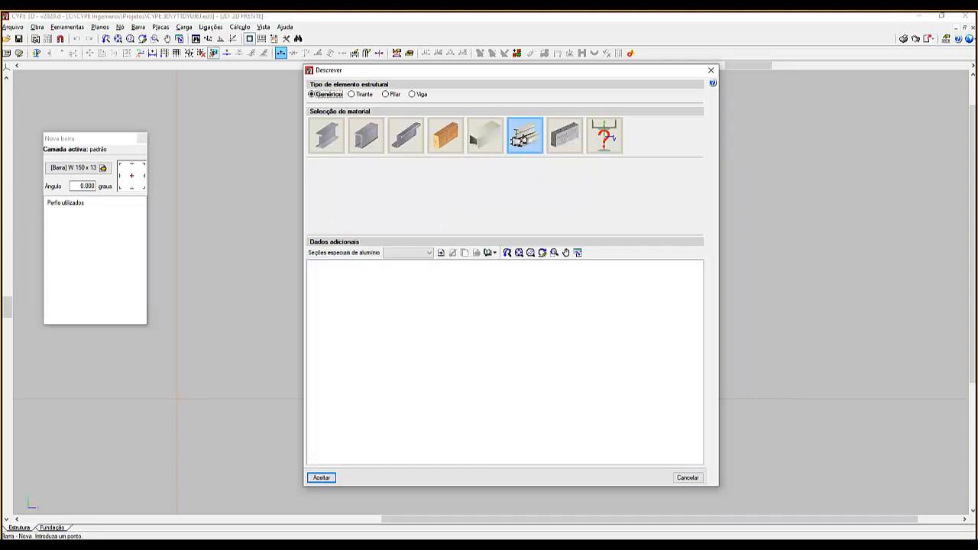
{"action": "left_click", "coordinate": [491, 138]}
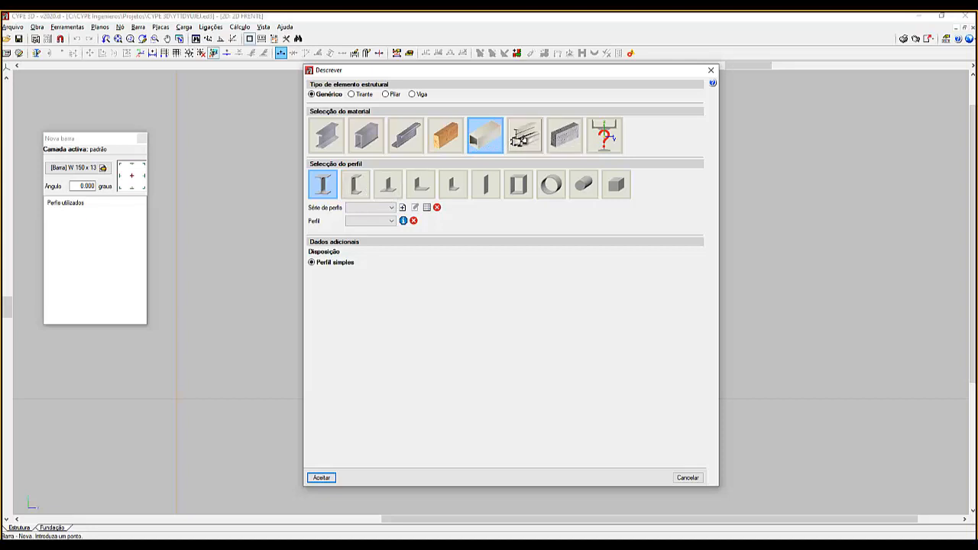
Examine the Seções especiais de alumínio material and its section creation options
{"action": "left_click", "coordinate": [521, 137]}
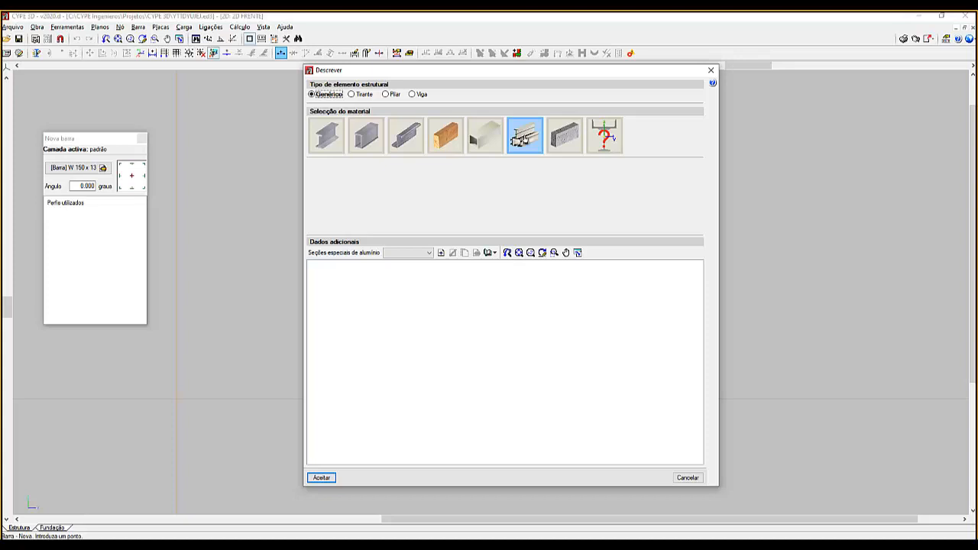
{"action": "key", "text": "ctrl"}
{"action": "key", "text": "ctrl"}
{"action": "key", "text": "ctrl"}
{"action": "key", "text": "ctrl"}
{"action": "key", "text": "ctrl"}
{"action": "key", "text": "ctrl"}
{"action": "key", "text": "ctrl"}
{"action": "key", "text": "ctrl"}
Start creating a new special aluminium section and widen the section editor on both sides
{"action": "left_click", "coordinate": [442, 253]}
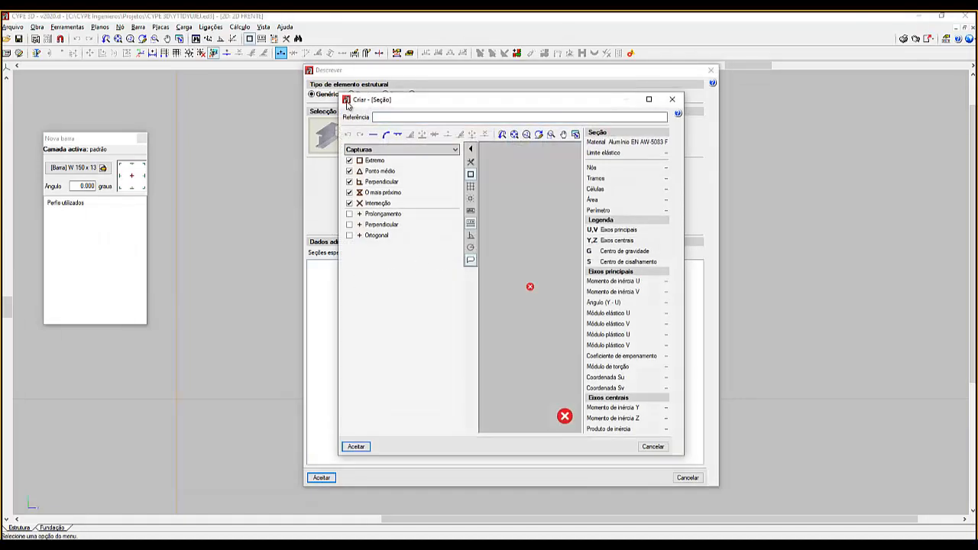
{"action": "left_click_drag", "start_coordinate": [338, 126], "coordinate": [47, 107]}
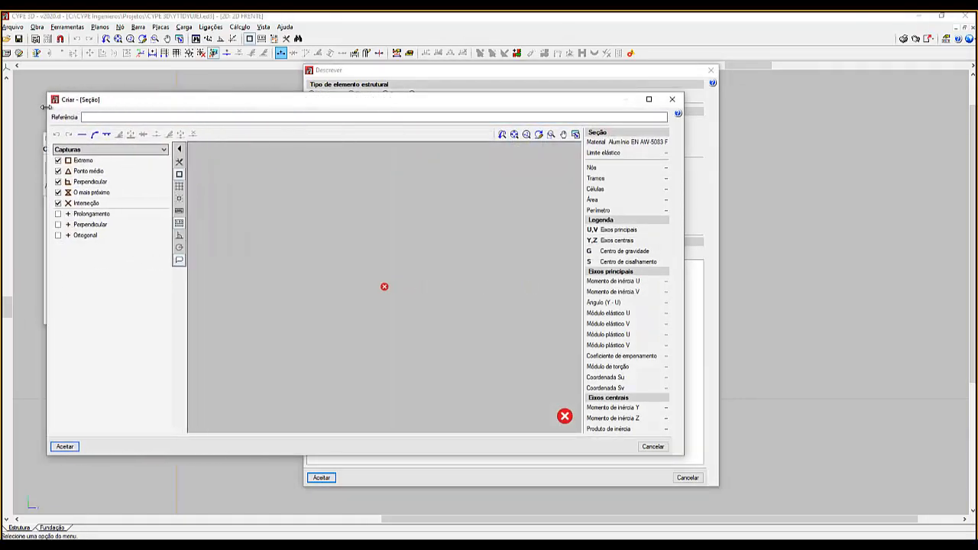
{"action": "left_click_drag", "start_coordinate": [686, 205], "coordinate": [932, 205]}
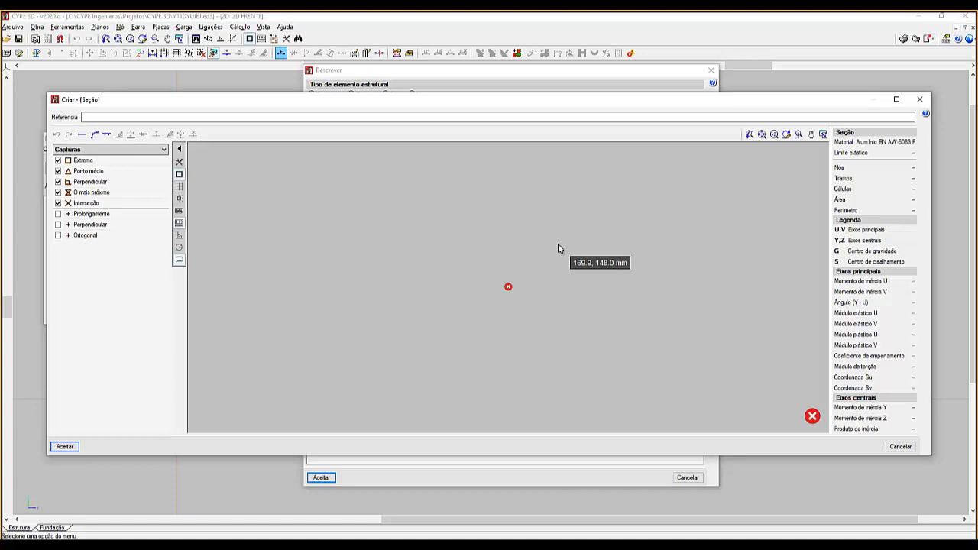
Draw a V-shaped pair of plate segments with the default thickness, making the second about 176 mm long at about 45.7°
{"action": "left_click", "coordinate": [81, 136]}
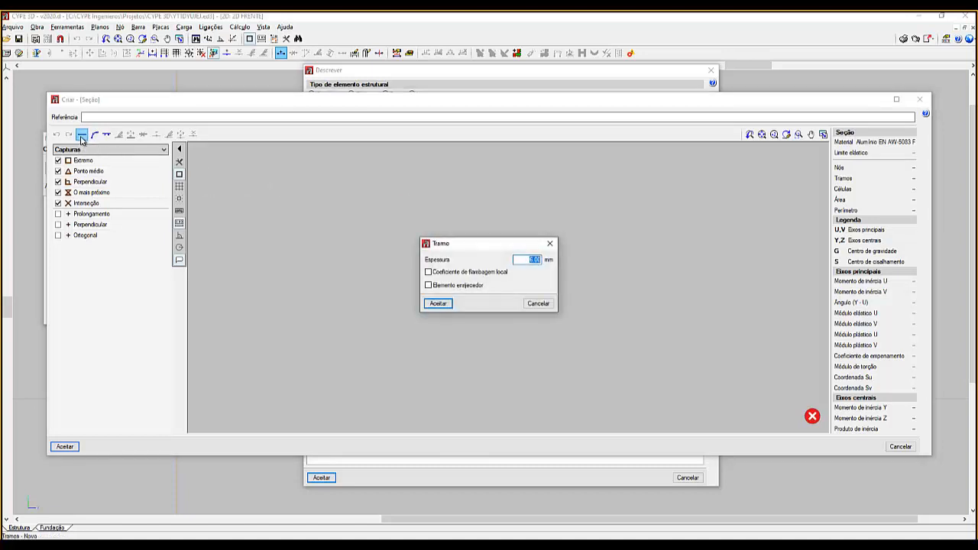
{"action": "left_click", "coordinate": [438, 304]}
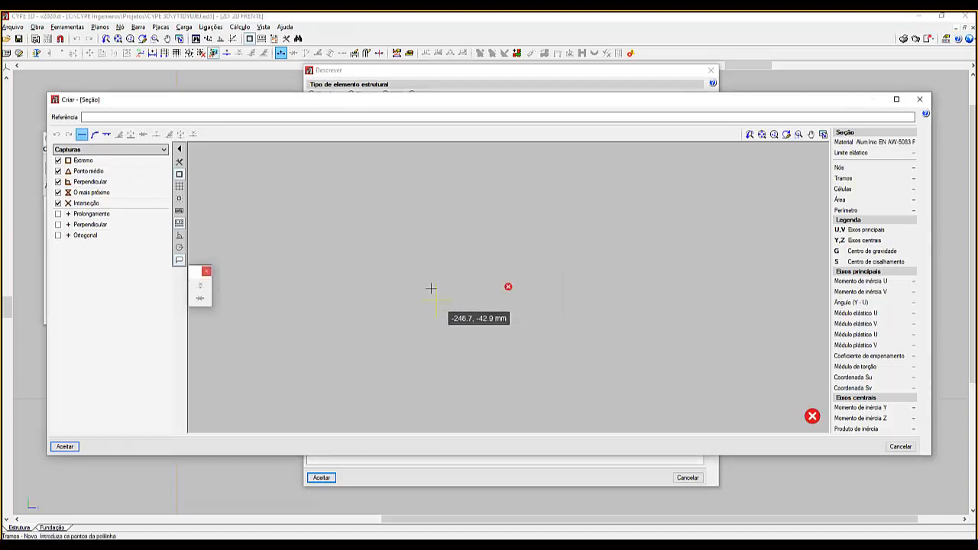
{"action": "left_click", "coordinate": [453, 217]}
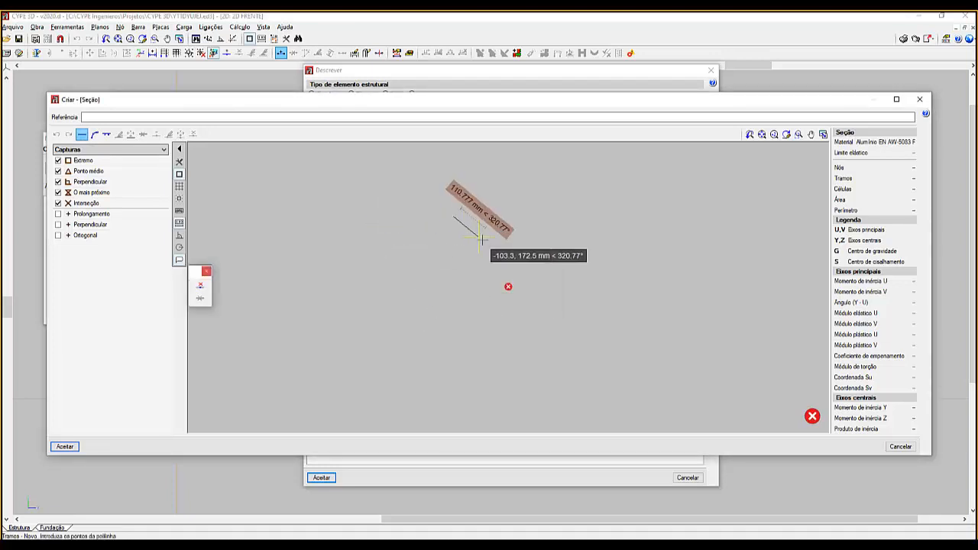
{"action": "left_click", "coordinate": [493, 256]}
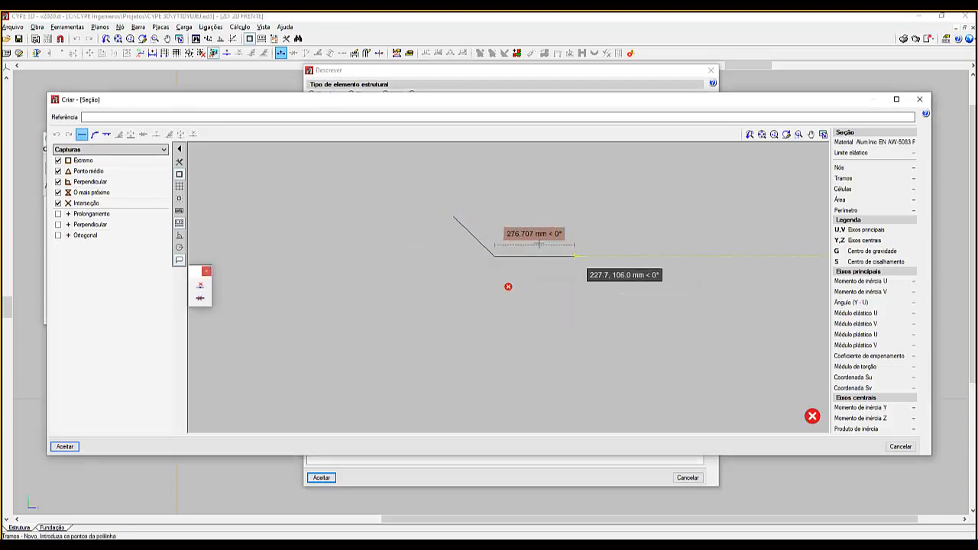
{"action": "right_click", "coordinate": [529, 219]}
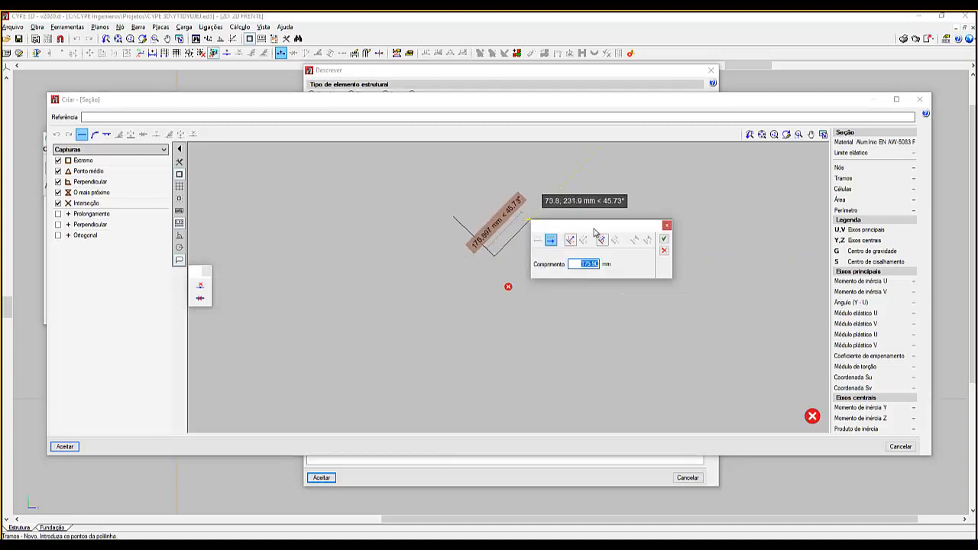
{"action": "left_click", "coordinate": [662, 240]}
{"action": "right_click", "coordinate": [574, 258]}
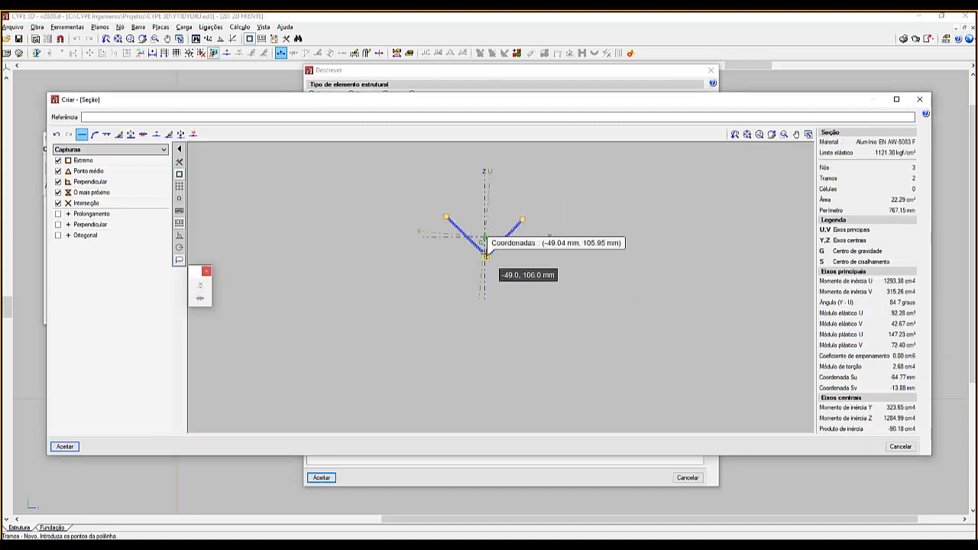
Add a vertical segment downward from the V's vertex to form a Y section, and try to accept it without a reference
{"action": "left_click", "coordinate": [487, 256]}
{"action": "left_click", "coordinate": [485, 312]}
{"action": "left_click", "coordinate": [619, 334]}
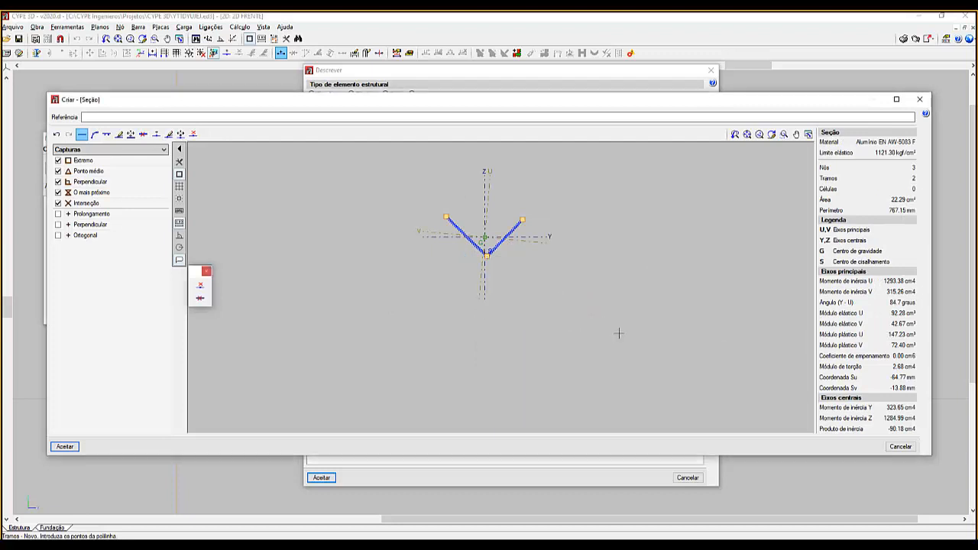
{"action": "scroll", "coordinate": [527, 269], "scroll_direction": "up", "scroll_amount": 2}
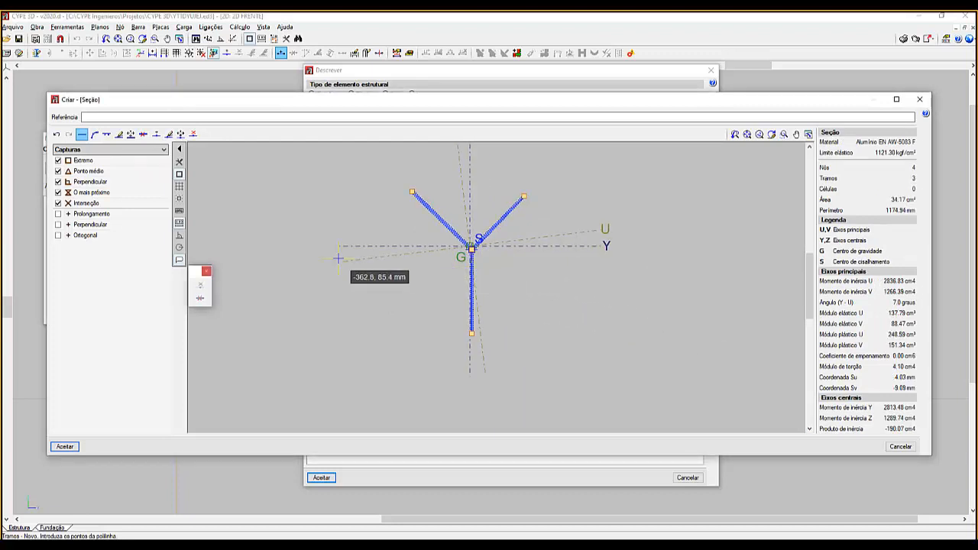
{"action": "left_click", "coordinate": [76, 446]}
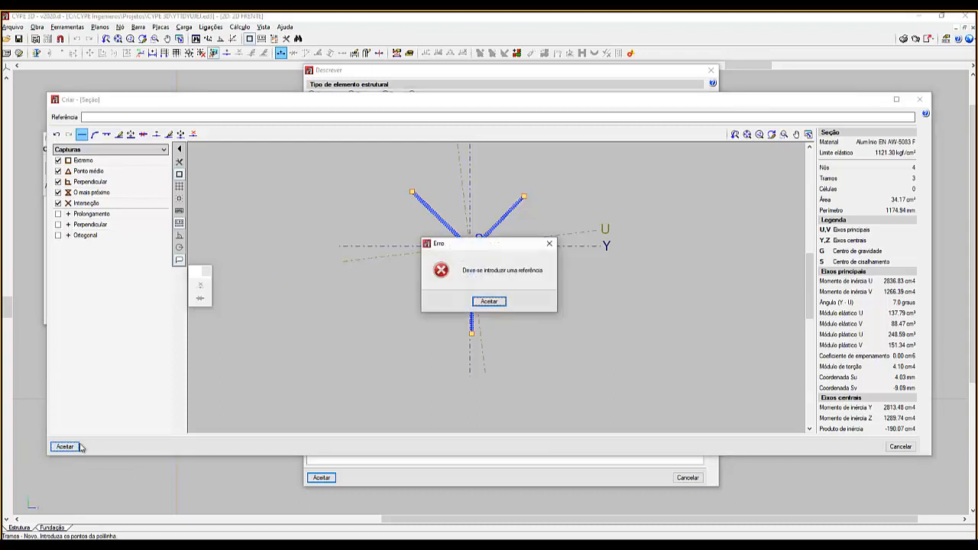
{"action": "left_click", "coordinate": [488, 301]}
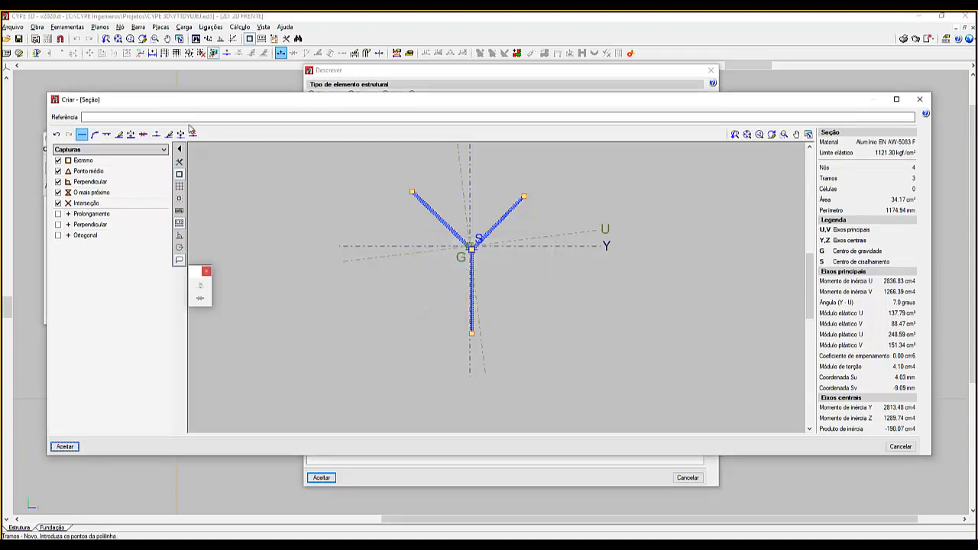
Give the special aluminium section the reference Y and accept it
{"action": "left_click", "coordinate": [164, 117]}
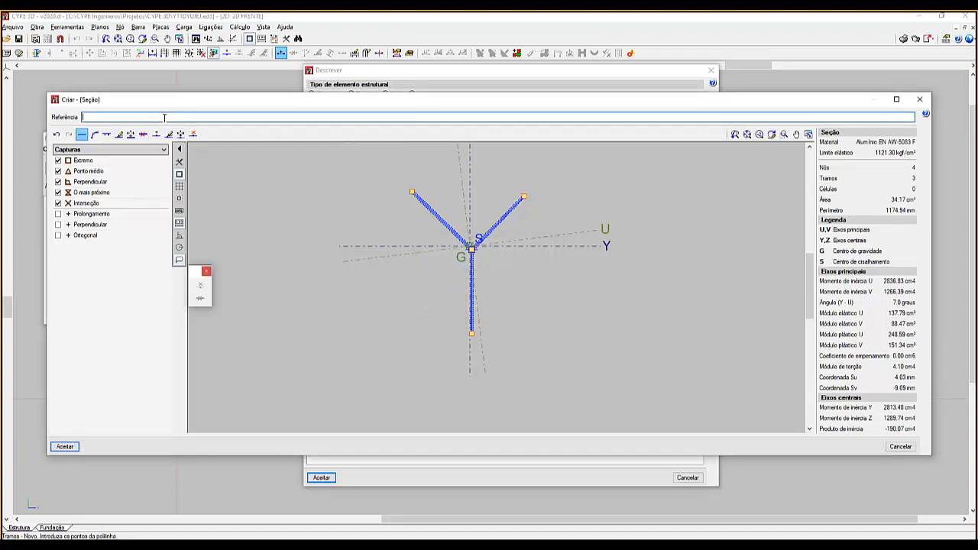
{"action": "type", "text": "Y"}
{"action": "left_click", "coordinate": [64, 446]}
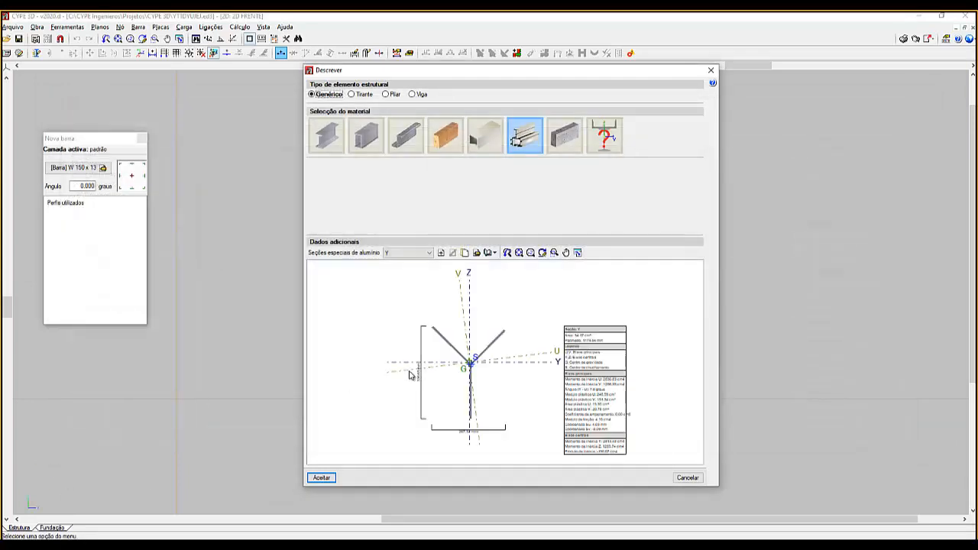
Examine the Y section's preview and its table of area, axes and mechanical properties
{"action": "scroll", "coordinate": [607, 367], "scroll_direction": "up", "scroll_amount": 4}
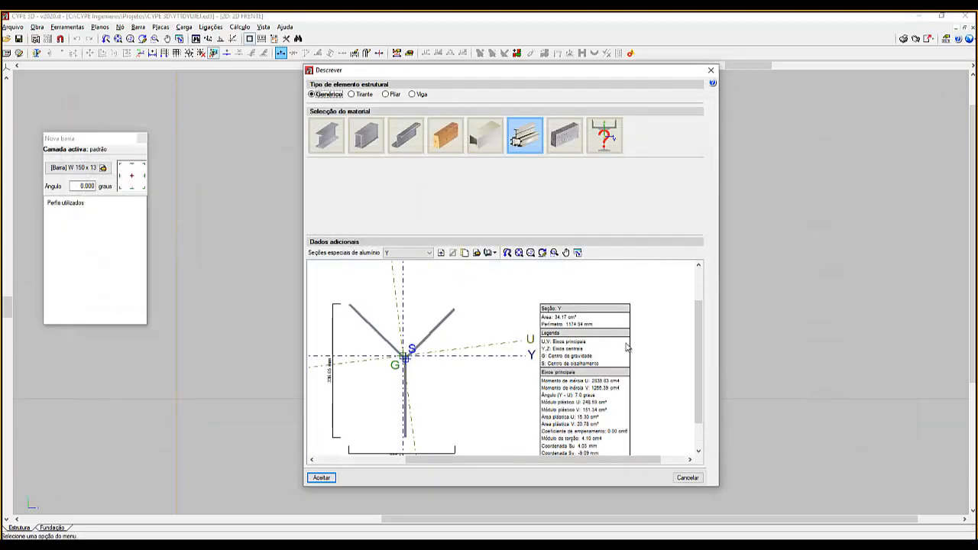
{"action": "scroll", "coordinate": [594, 330], "scroll_direction": "up", "scroll_amount": 2}
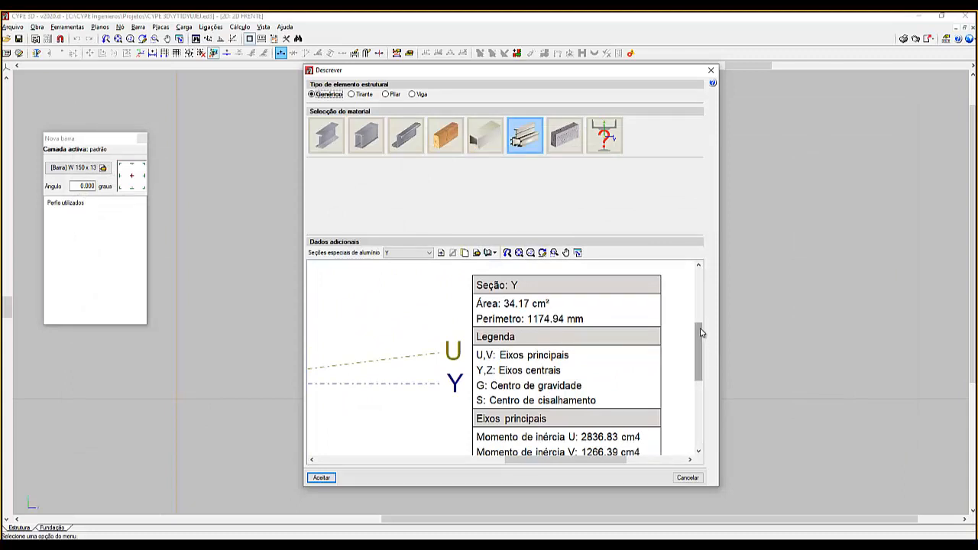
{"action": "left_click_drag", "start_coordinate": [700, 332], "coordinate": [701, 367]}
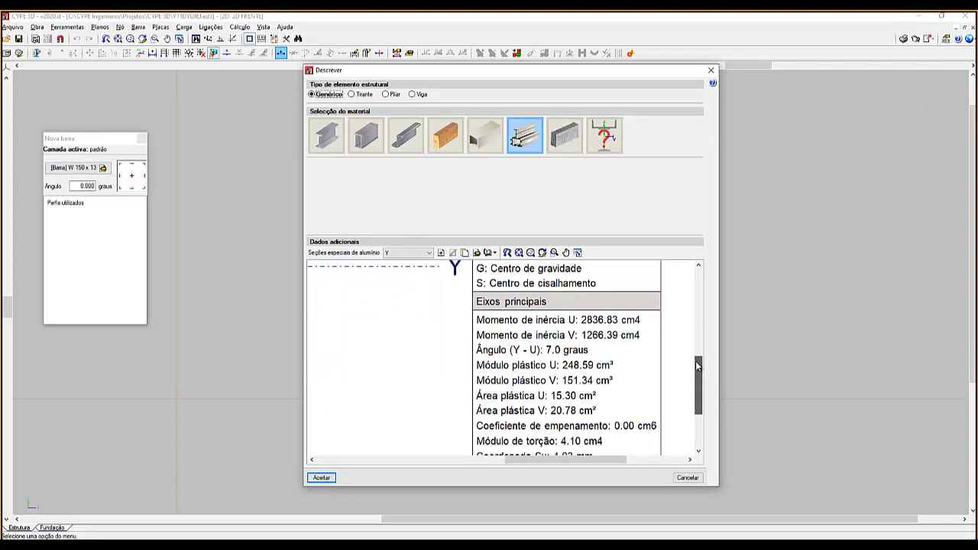
{"action": "scroll", "coordinate": [541, 368], "scroll_direction": "down", "scroll_amount": 3}
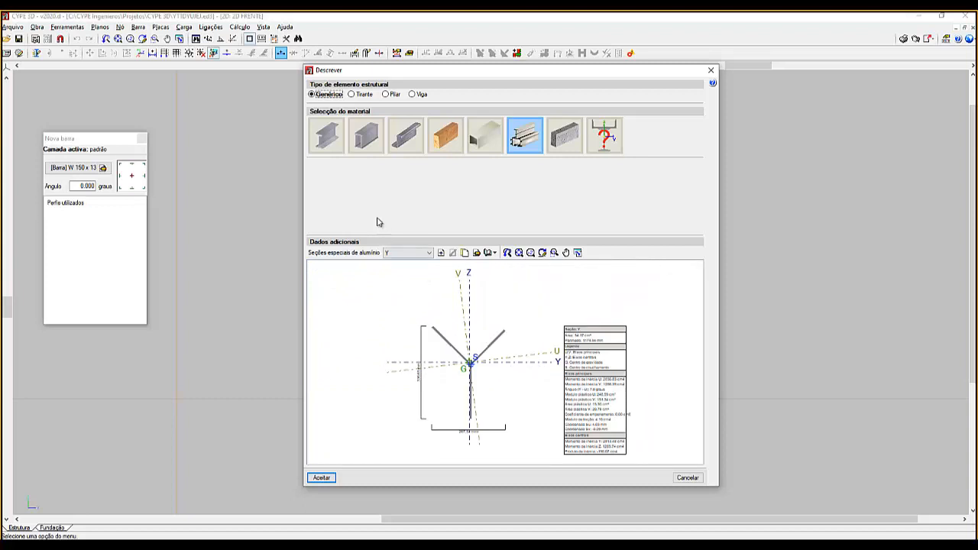
Review the options offered for steel I profiles, aluminium profiles, special aluminium sections, concrete sections and the generic material
{"action": "left_click", "coordinate": [320, 132]}
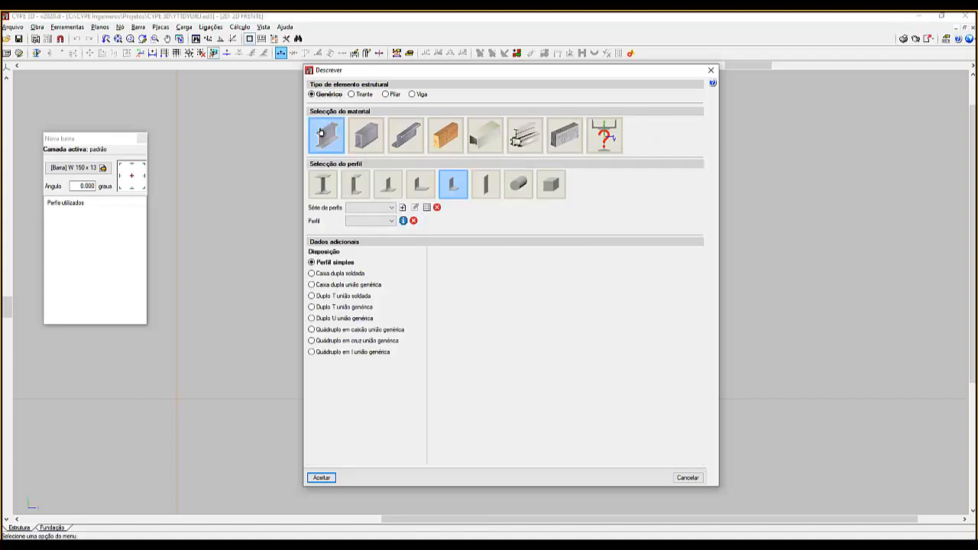
{"action": "left_click", "coordinate": [321, 186]}
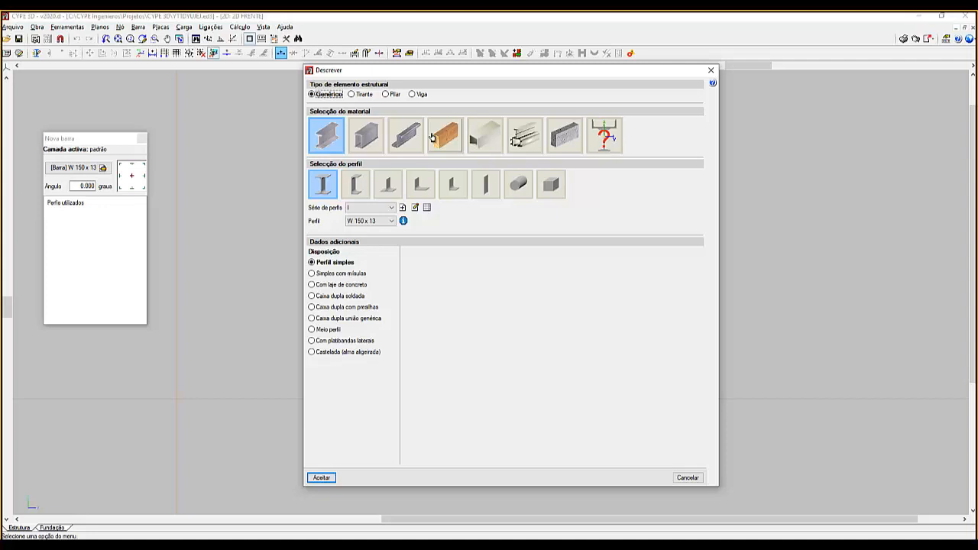
{"action": "left_click", "coordinate": [483, 136]}
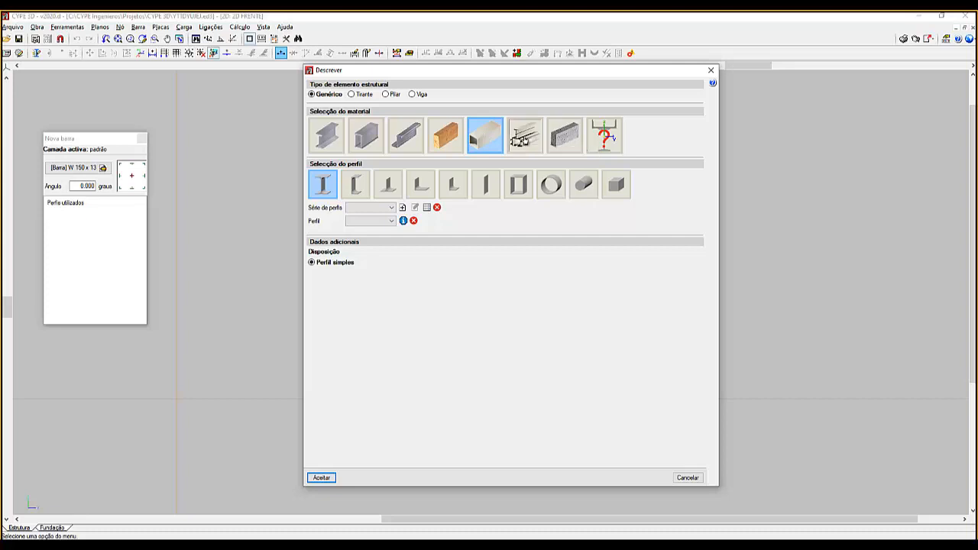
{"action": "left_click", "coordinate": [527, 138]}
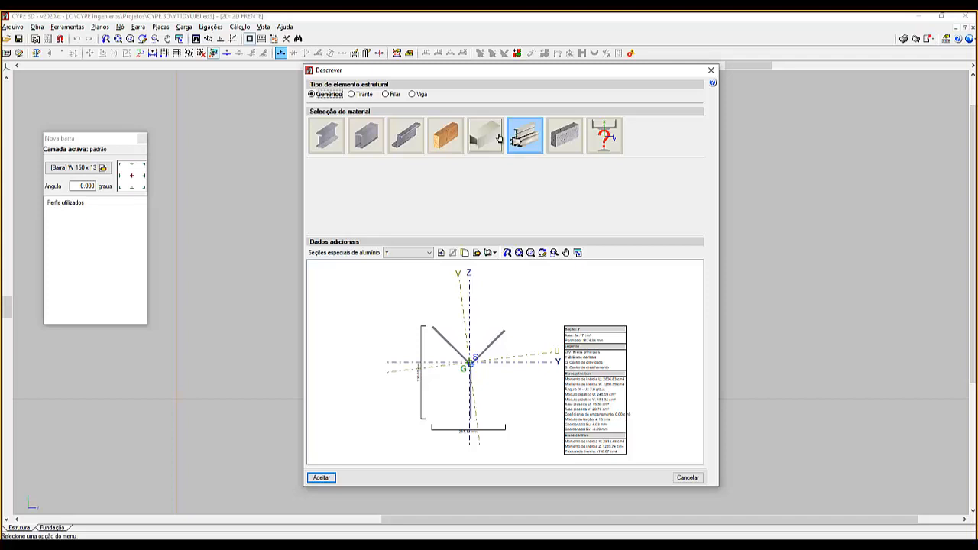
{"action": "left_click", "coordinate": [566, 145]}
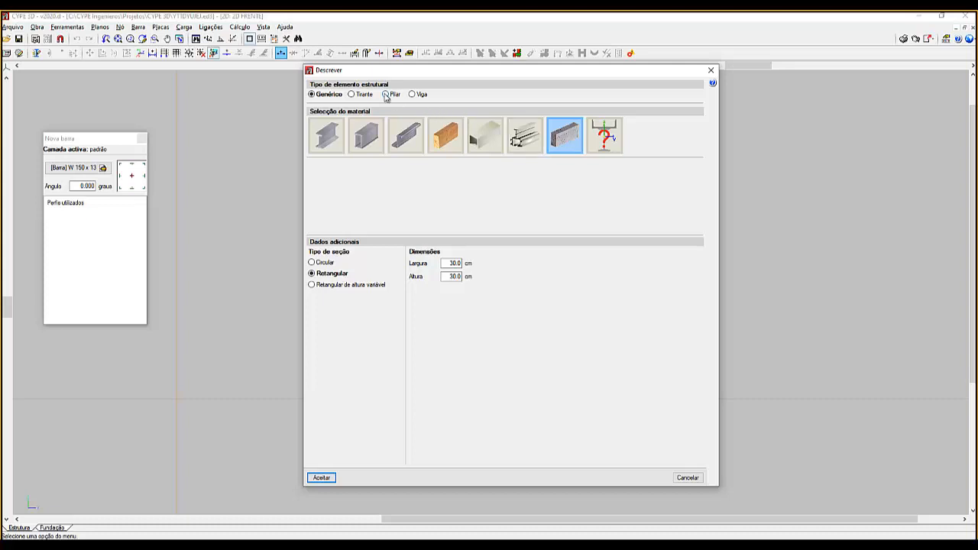
{"action": "left_click", "coordinate": [413, 94]}
{"action": "left_click", "coordinate": [607, 136]}
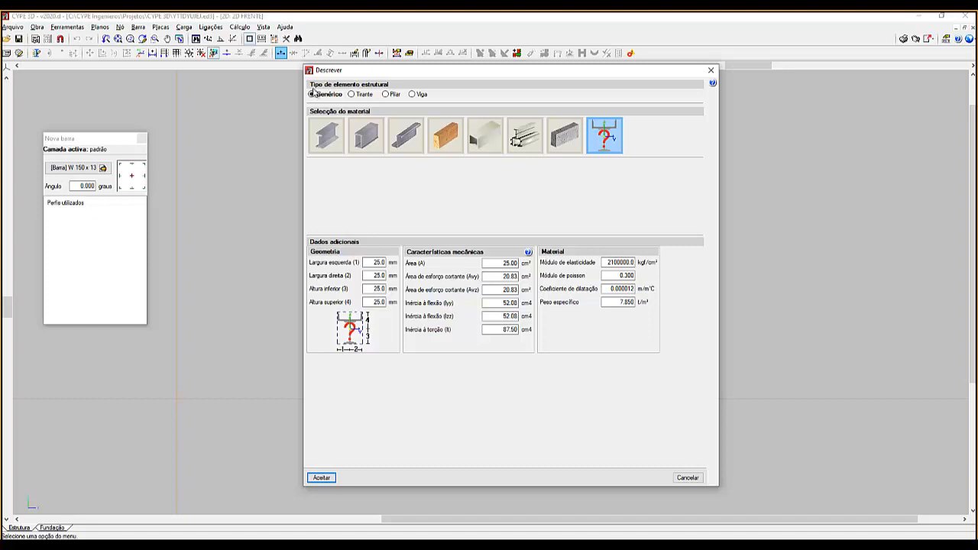
Select the steel material with profile series I for the new bar and look through the available W profiles
{"action": "left_click", "coordinate": [327, 135]}
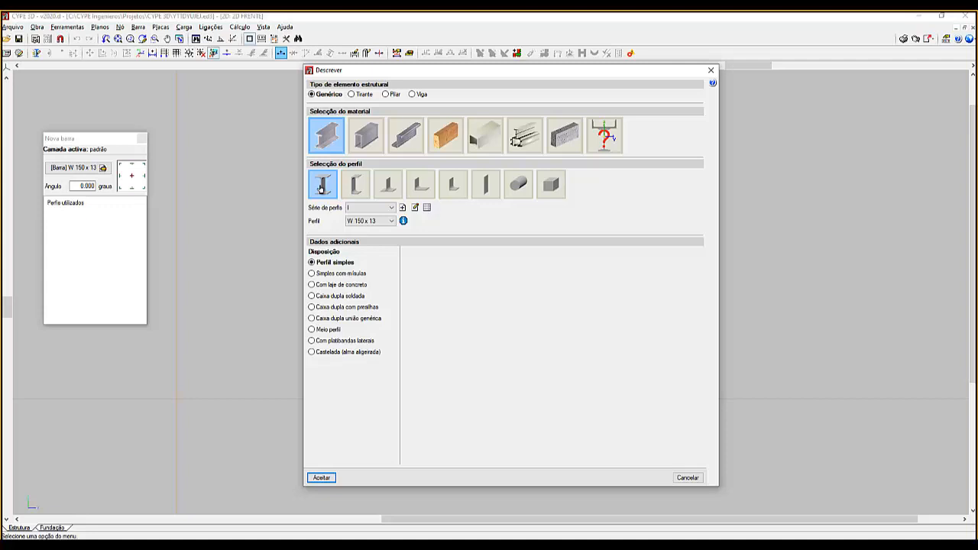
{"action": "left_click", "coordinate": [368, 209]}
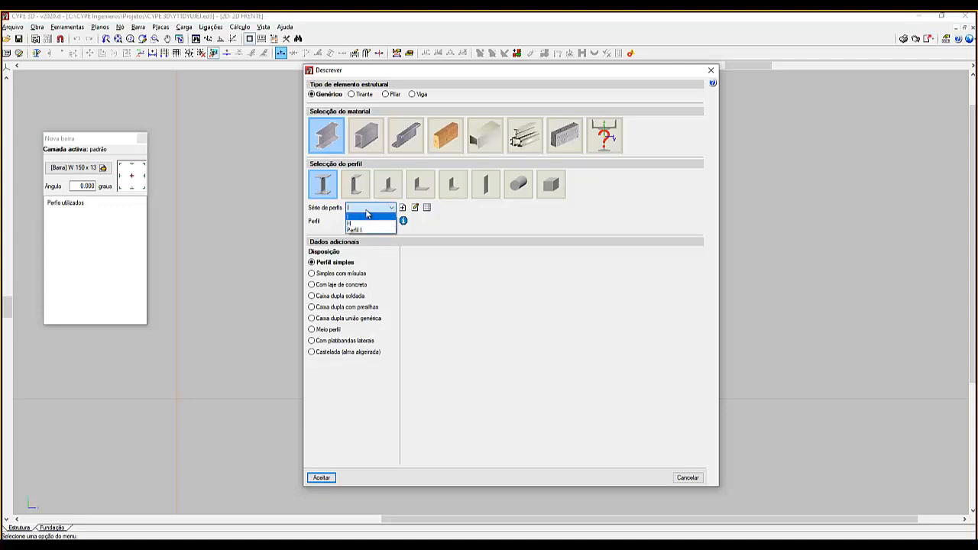
{"action": "left_click", "coordinate": [367, 217]}
{"action": "left_click", "coordinate": [392, 221]}
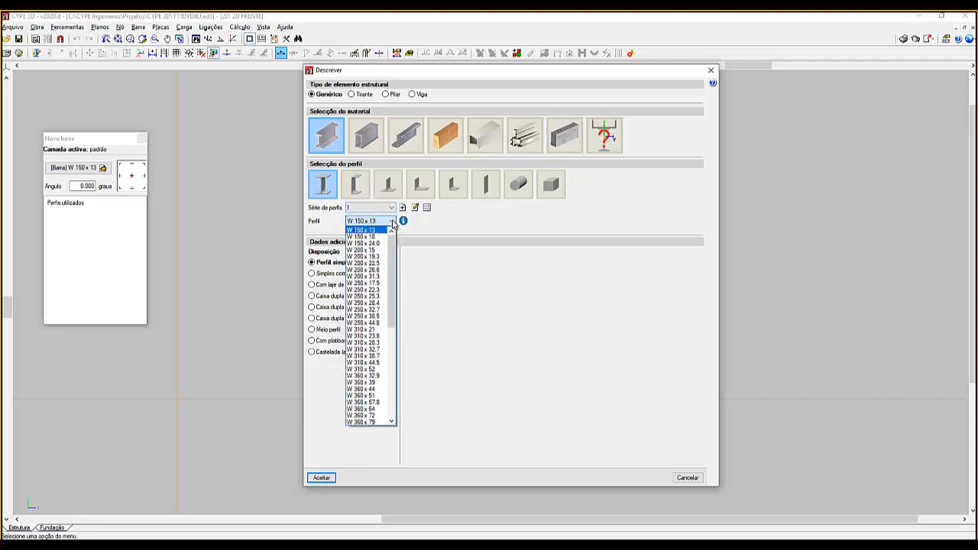
{"action": "left_click_drag", "start_coordinate": [391, 244], "coordinate": [386, 312]}
{"action": "left_click", "coordinate": [382, 212]}
Switch the profile series to H and try HP 250 x 62.0 and another profile of that series
{"action": "left_click", "coordinate": [386, 208]}
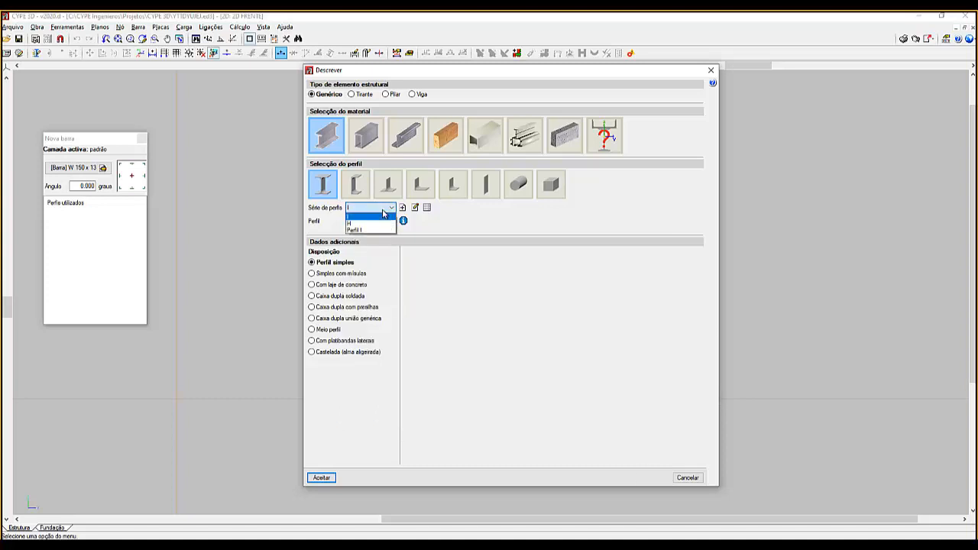
{"action": "left_click", "coordinate": [356, 224]}
{"action": "left_click", "coordinate": [393, 222]}
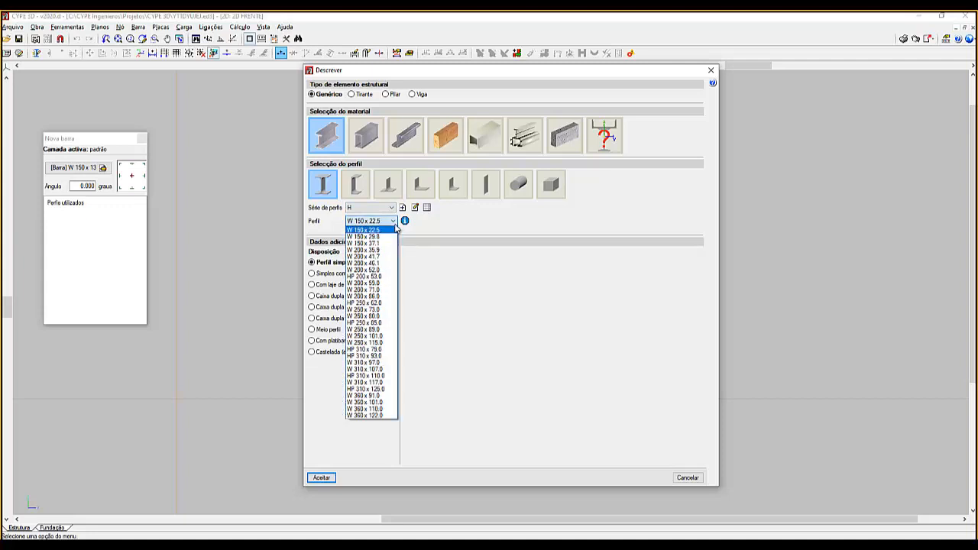
{"action": "left_click", "coordinate": [369, 303]}
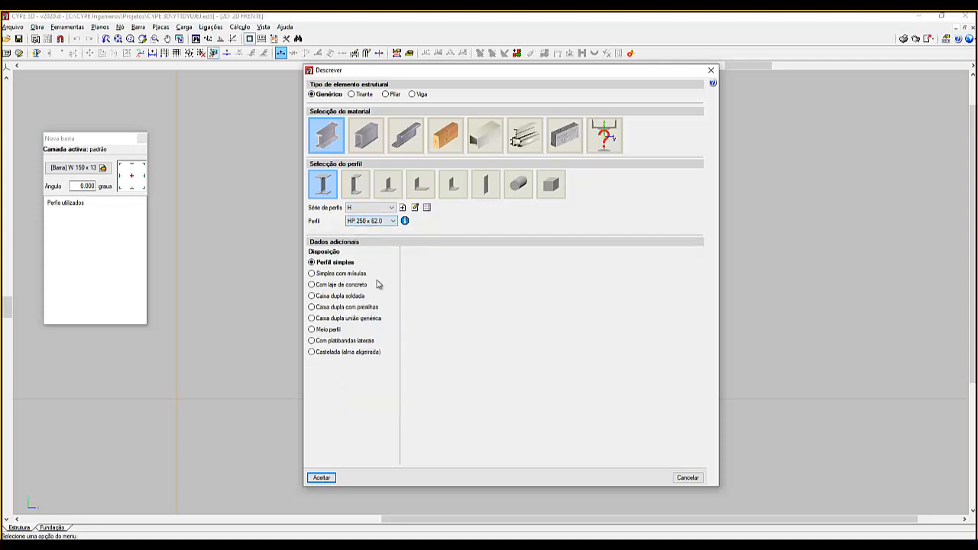
{"action": "left_click", "coordinate": [394, 222]}
{"action": "left_click", "coordinate": [364, 350]}
Set the profile series to I with profile W 150 x 13 and accept the bar description
{"action": "left_click", "coordinate": [371, 208]}
{"action": "left_click", "coordinate": [368, 218]}
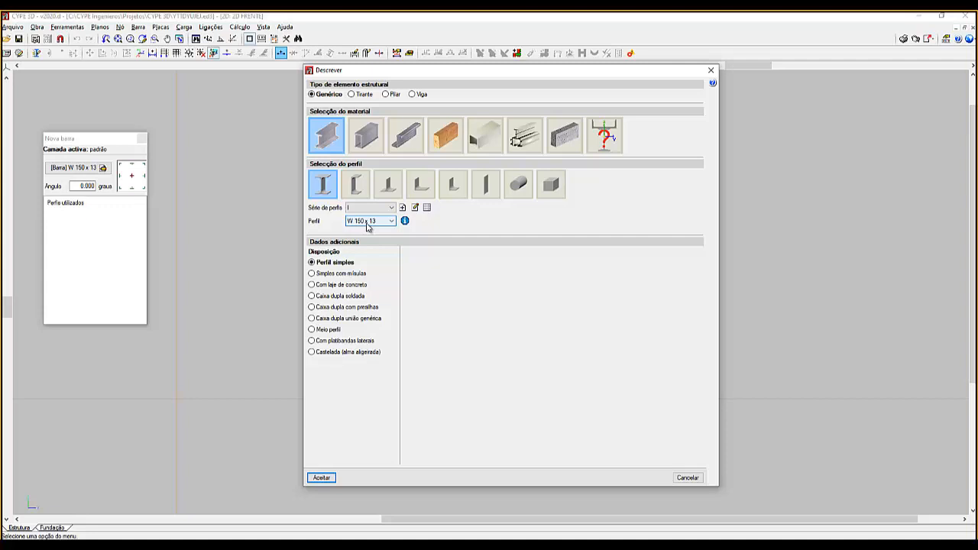
{"action": "left_click", "coordinate": [323, 478]}
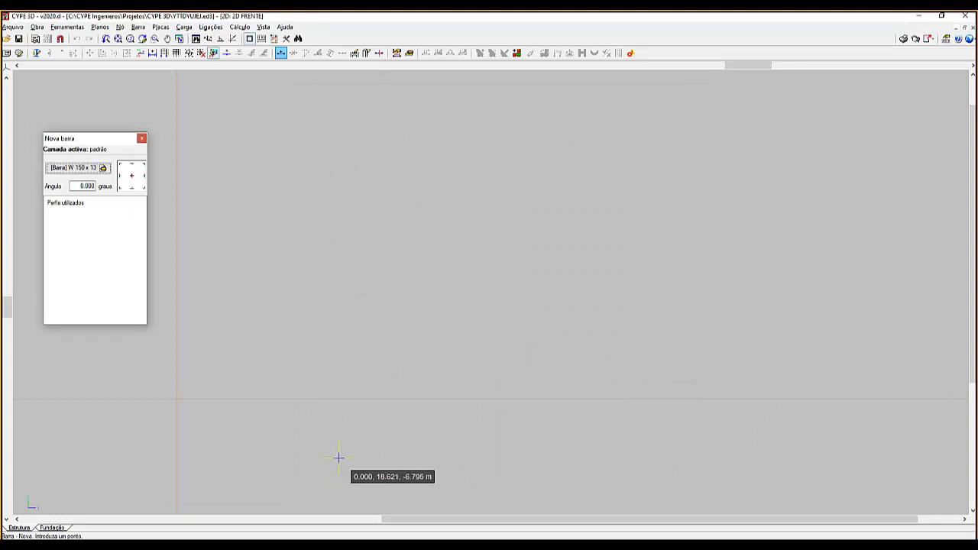
Draw the portal frame's left column as two stacked vertical bars from the axes' origin, about 41 m high in total
{"action": "scroll", "coordinate": [502, 362], "scroll_direction": "down", "scroll_amount": 4}
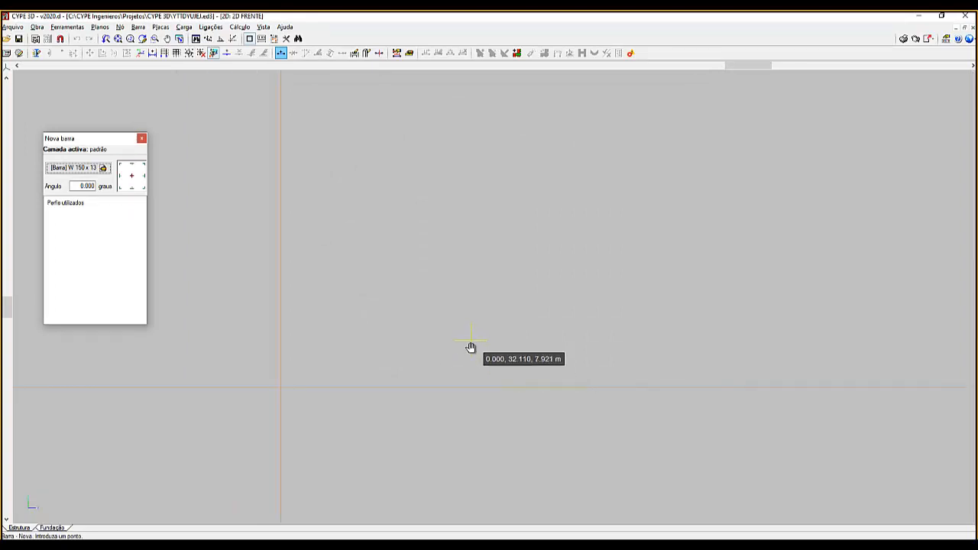
{"action": "middle_click_drag", "start_coordinate": [471, 341], "coordinate": [472, 370]}
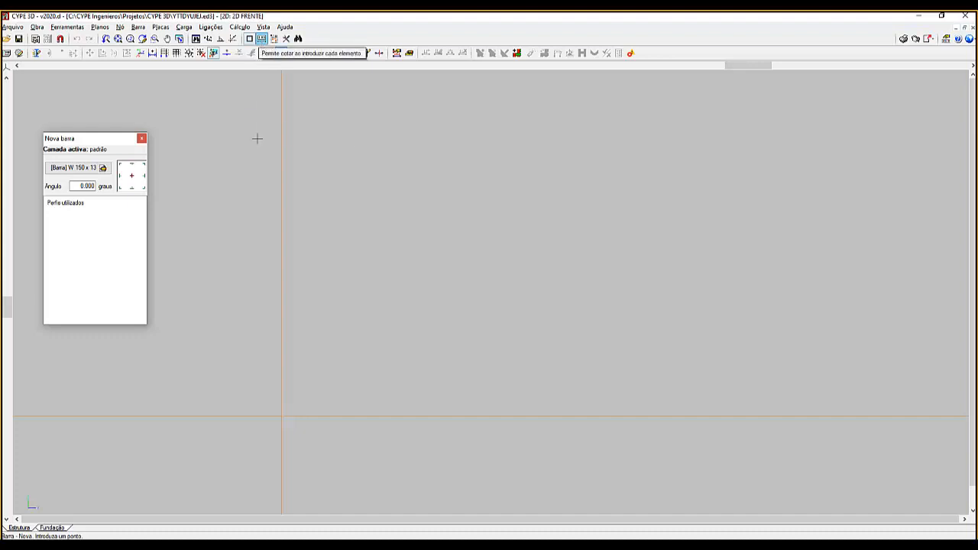
{"action": "scroll", "coordinate": [195, 291], "scroll_direction": "down", "scroll_amount": 1}
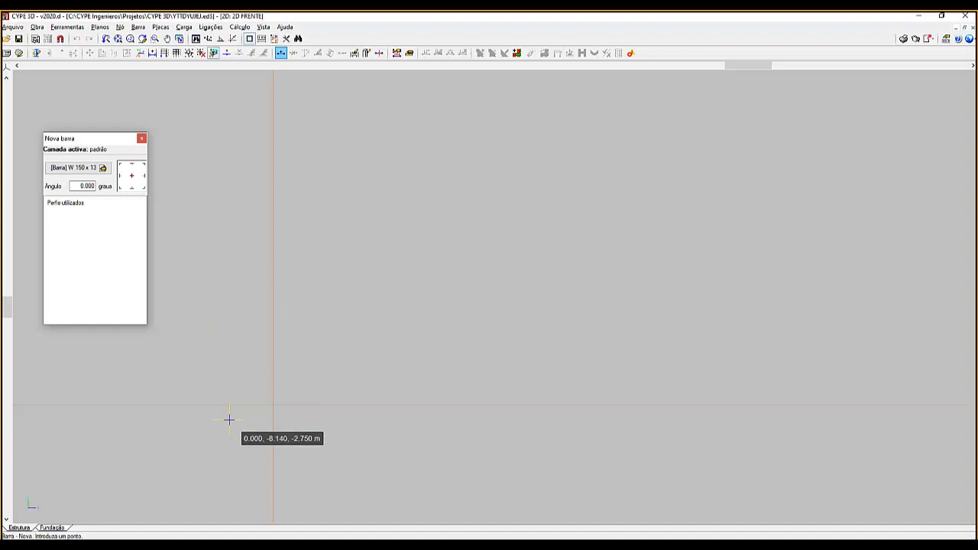
{"action": "left_click", "coordinate": [272, 405]}
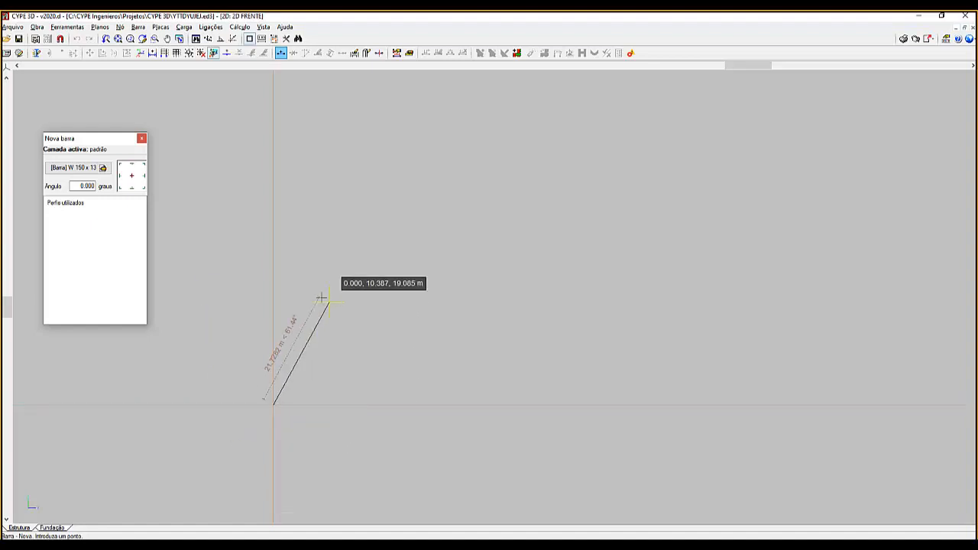
{"action": "left_click", "coordinate": [275, 284]}
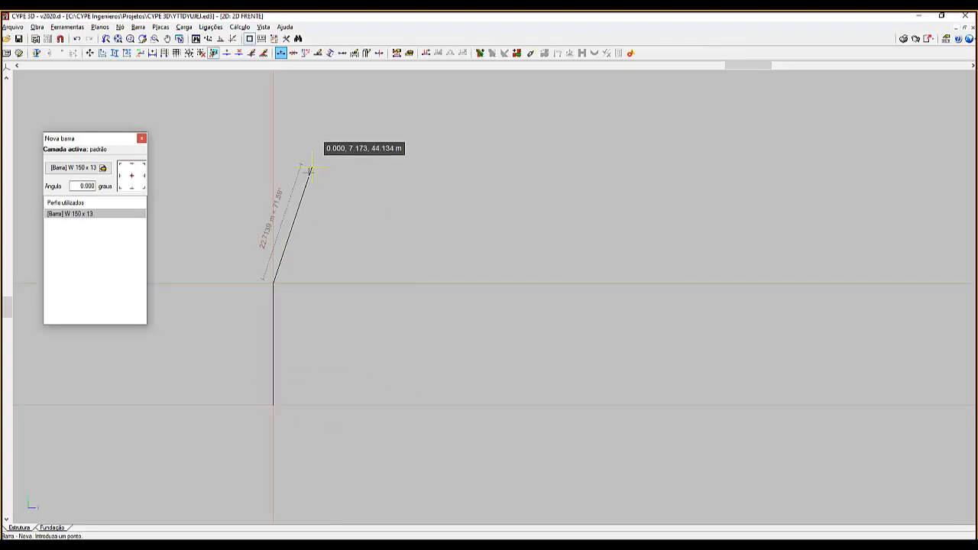
{"action": "left_click", "coordinate": [273, 184]}
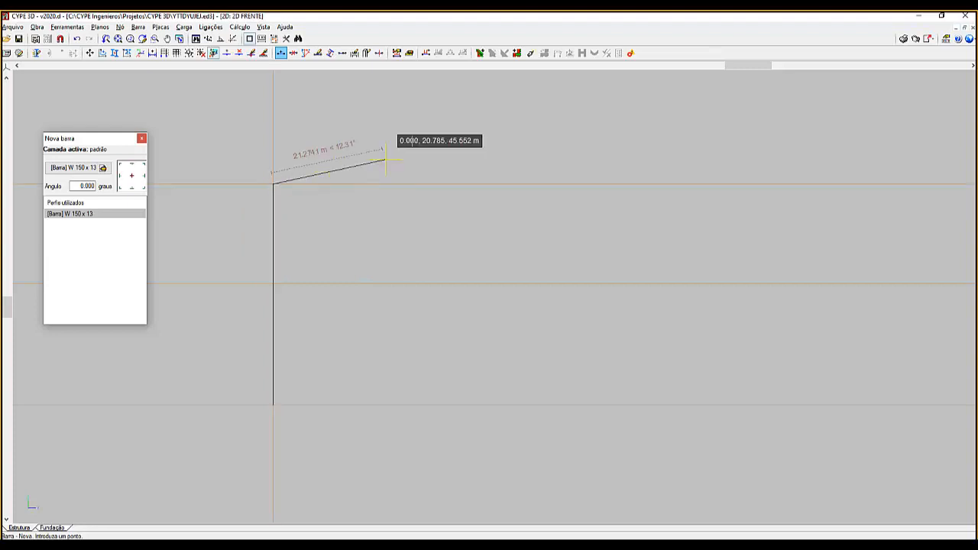
Complete the portal frame with two sloping roof bars and a right column about 41 m high, about 82.2 m from the origin
{"action": "left_click", "coordinate": [508, 95]}
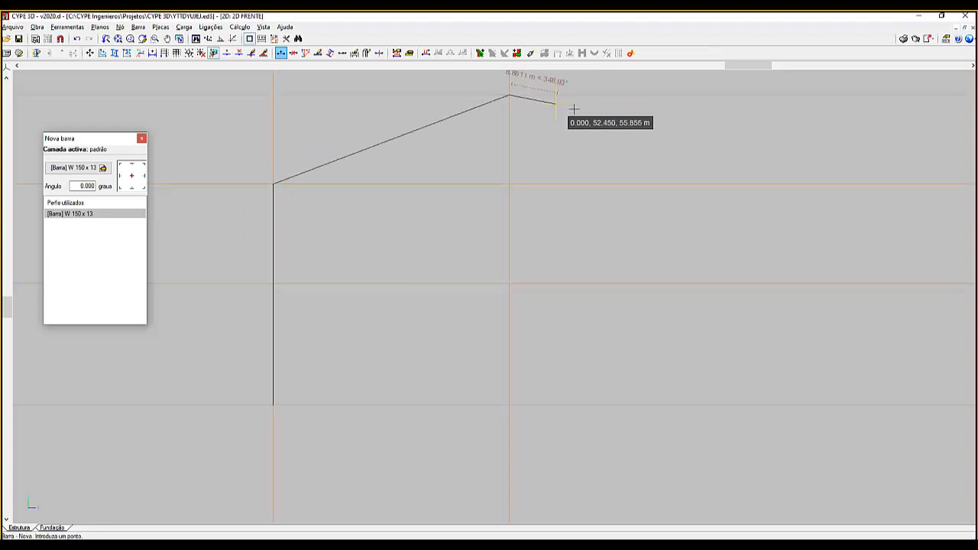
{"action": "left_click", "coordinate": [716, 184]}
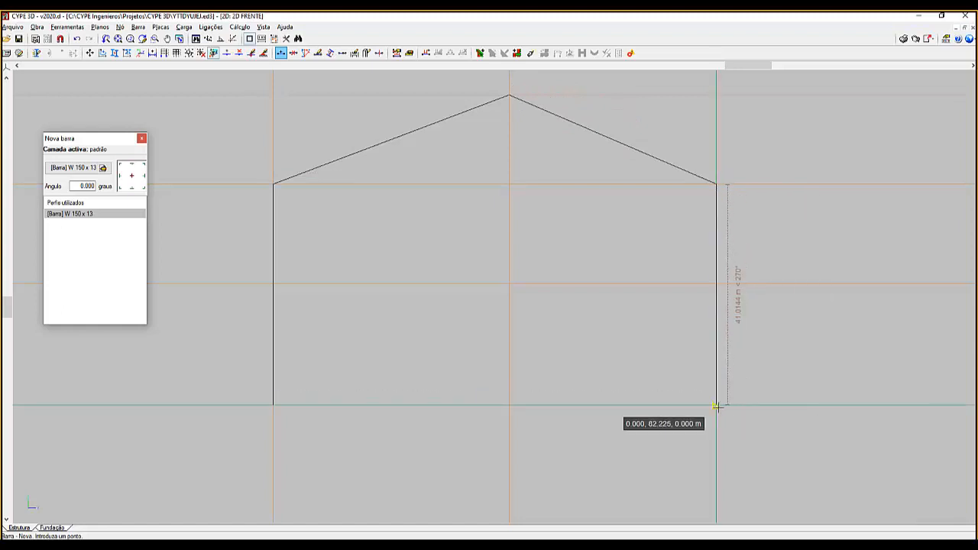
{"action": "left_click", "coordinate": [716, 405]}
{"action": "right_click", "coordinate": [654, 451]}
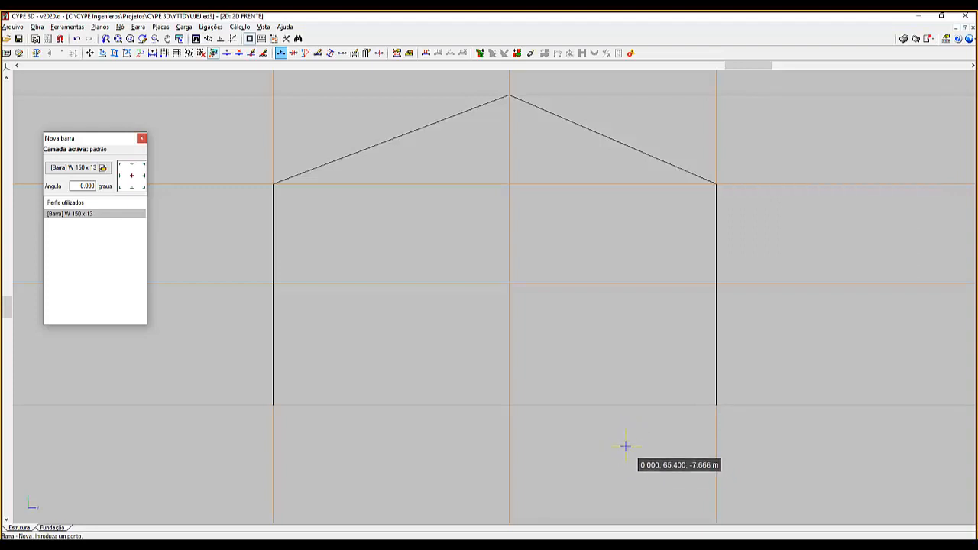
Draw a freehand chain of bars beside the portal frame with two rising bars, a horizontal top, a descending bar and a vertical side
{"action": "scroll", "coordinate": [252, 394], "scroll_direction": "down", "scroll_amount": 3}
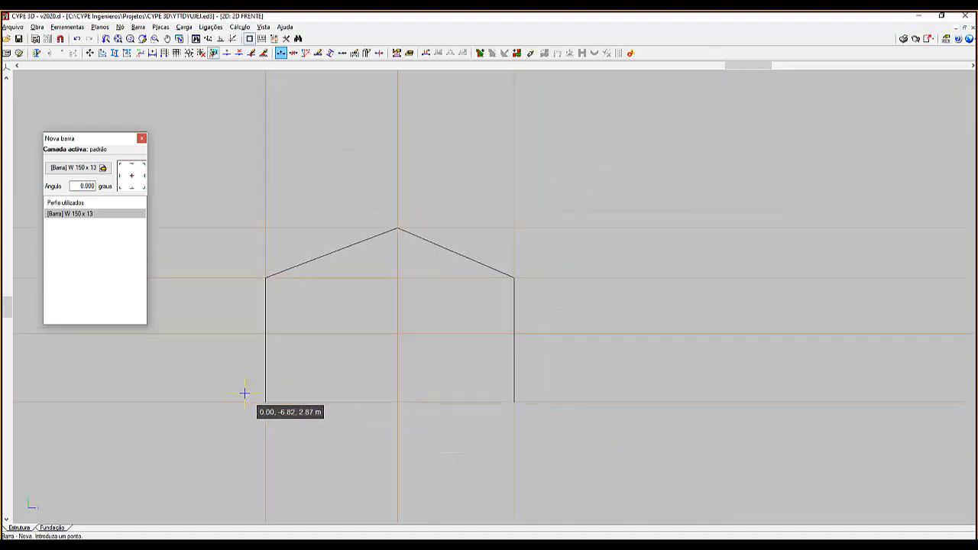
{"action": "scroll", "coordinate": [192, 383], "scroll_direction": "down", "scroll_amount": 2}
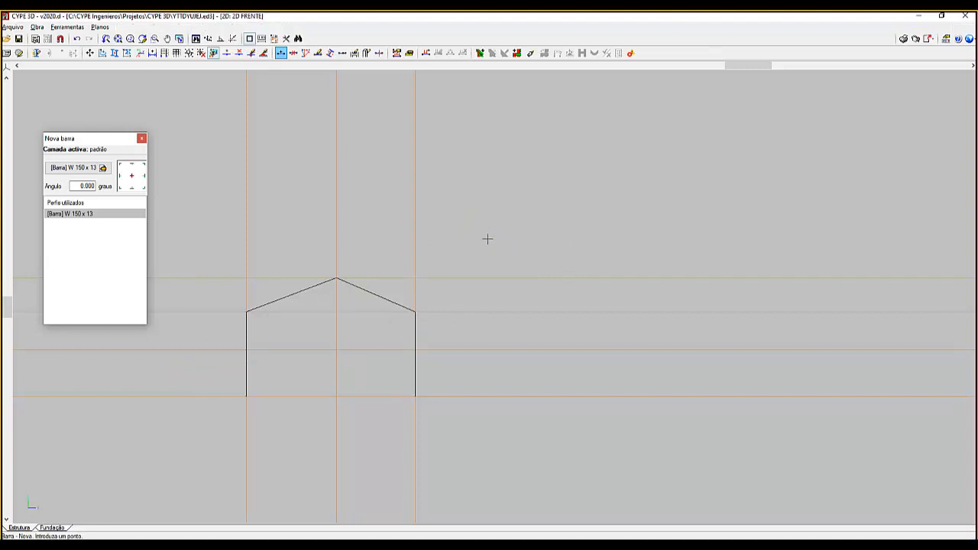
{"action": "left_click", "coordinate": [488, 238]}
{"action": "left_click", "coordinate": [522, 209]}
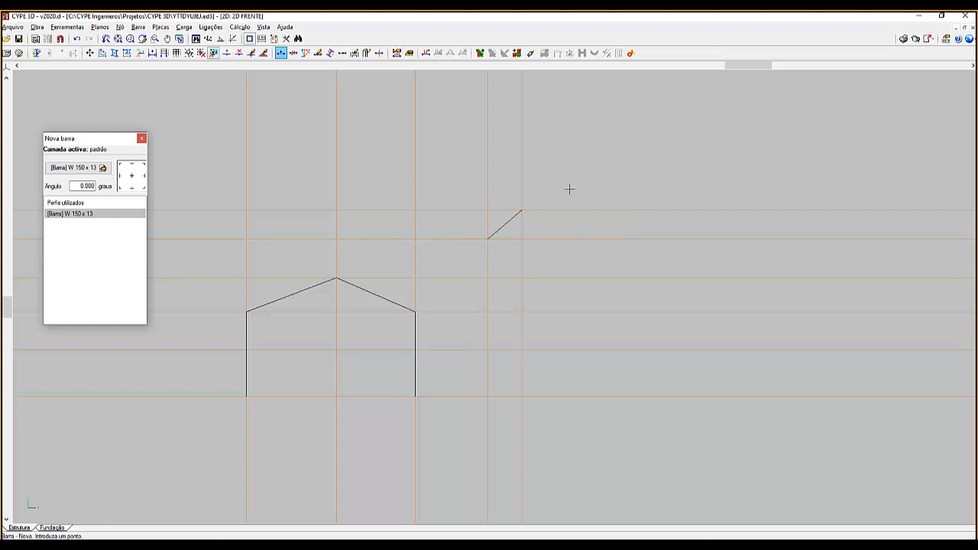
{"action": "left_click", "coordinate": [569, 189]}
{"action": "left_click", "coordinate": [673, 188]}
{"action": "left_click", "coordinate": [729, 238]}
{"action": "left_click", "coordinate": [729, 335]}
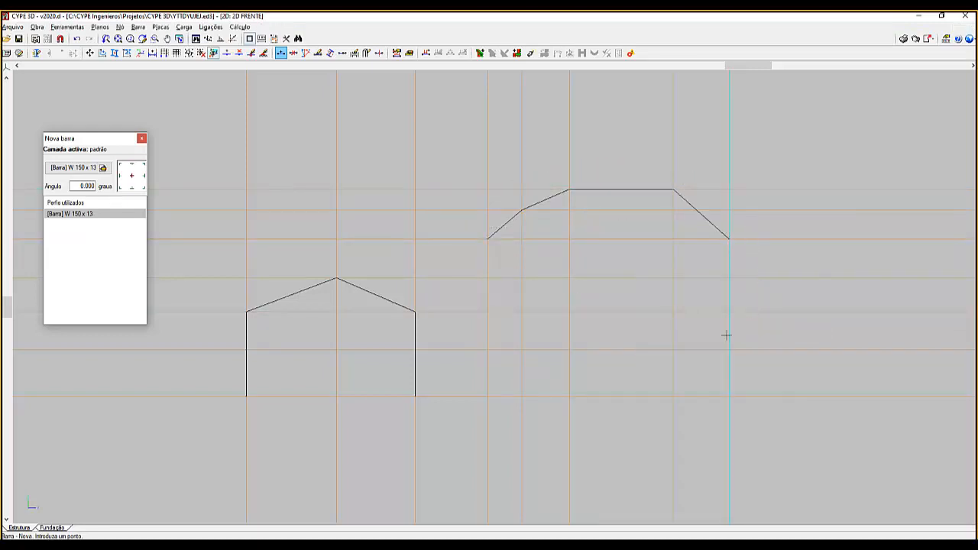
Continue the bar chain around its lower side, up the left and back into the interior of the irregular shape
{"action": "left_click", "coordinate": [601, 429]}
{"action": "left_click", "coordinate": [522, 408]}
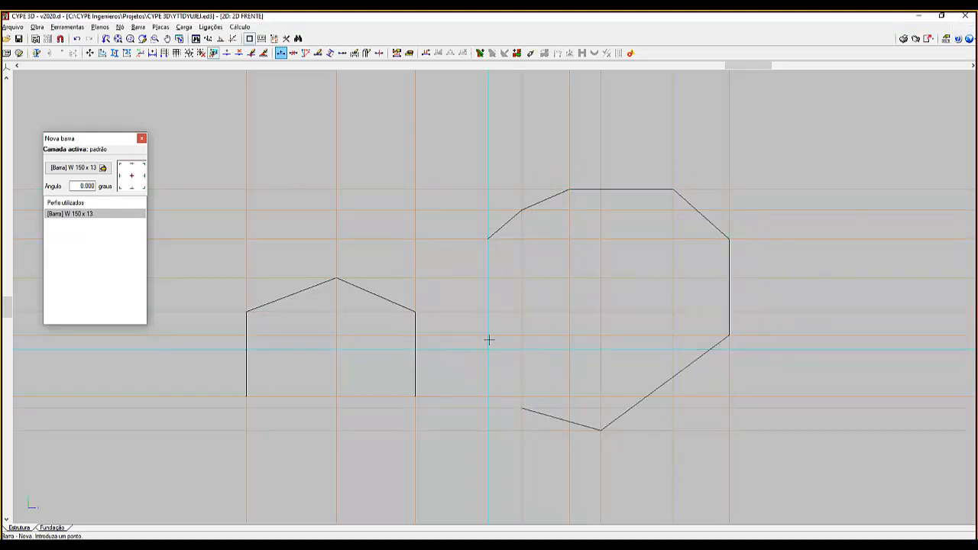
{"action": "left_click", "coordinate": [488, 349]}
{"action": "left_click", "coordinate": [547, 278]}
{"action": "left_click", "coordinate": [673, 247]}
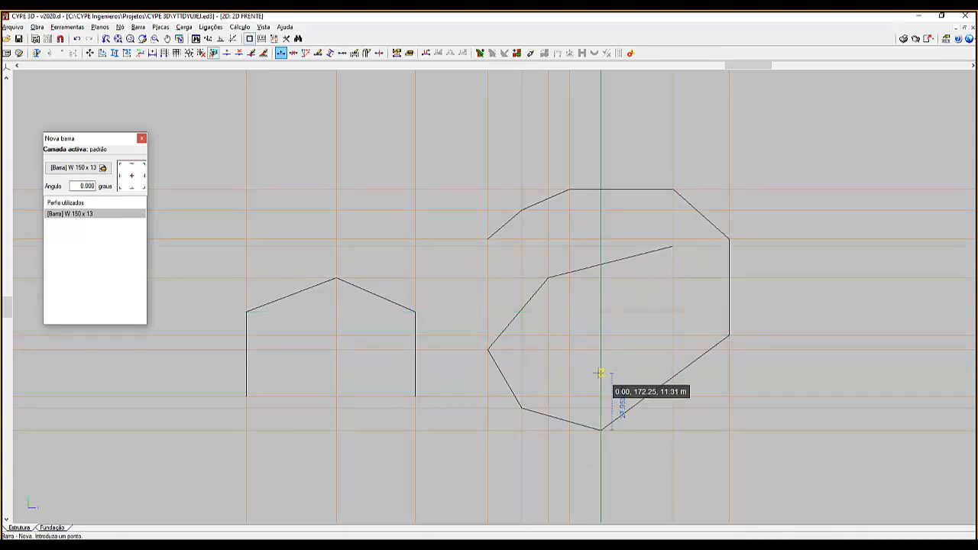
Delete all nodes of the portal frame and the irregular bar chain
{"action": "scroll", "coordinate": [599, 372], "scroll_direction": "up", "scroll_amount": 2}
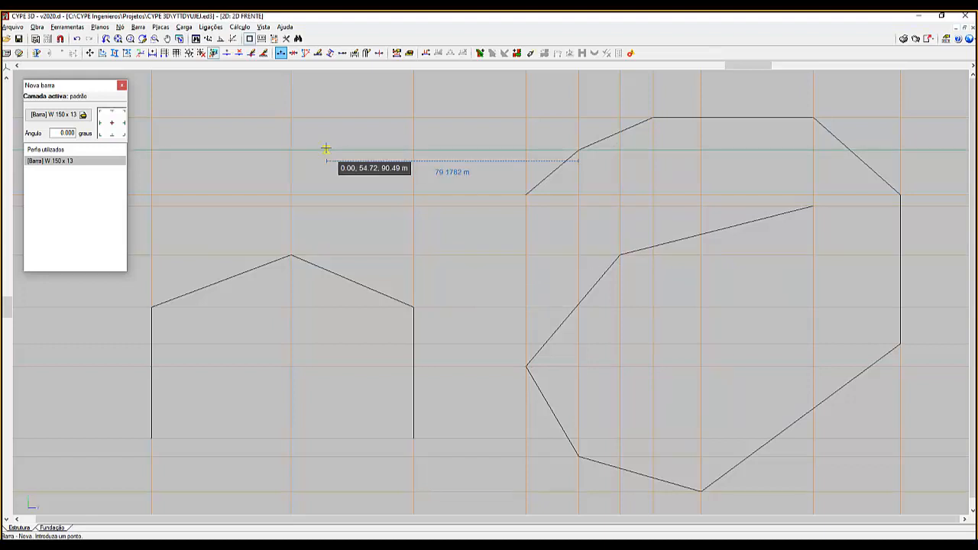
{"action": "left_click", "coordinate": [120, 27]}
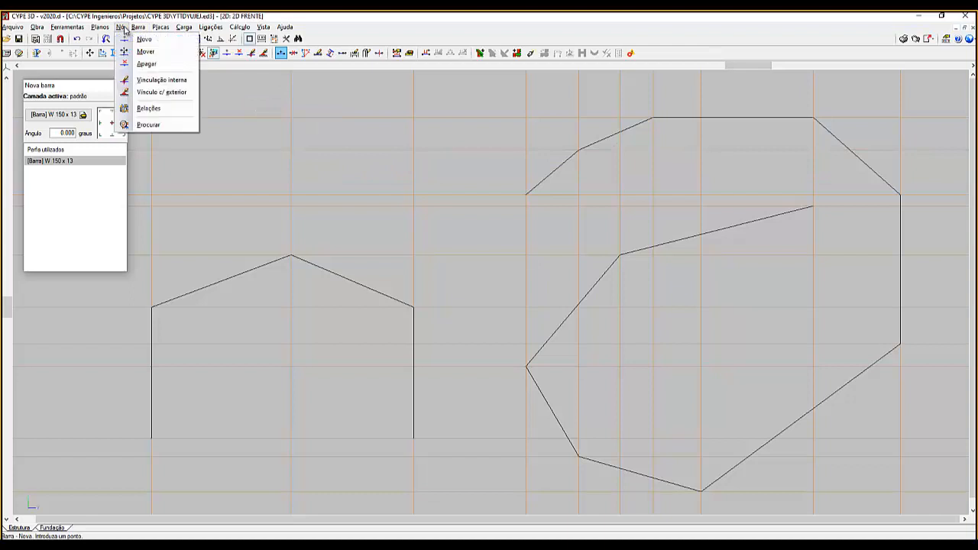
{"action": "left_click", "coordinate": [146, 65]}
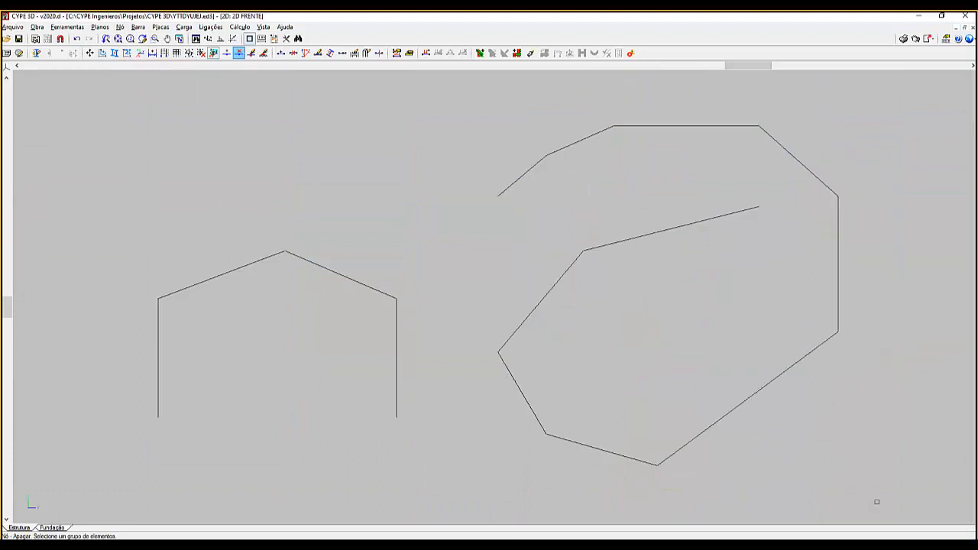
{"action": "mouse_move", "coordinate": [877, 502]}
{"action": "left_mouse_down"}
{"action": "mouse_move", "coordinate": [305, 171]}
{"action": "mouse_move", "coordinate": [111, 103]}
{"action": "left_mouse_up"}
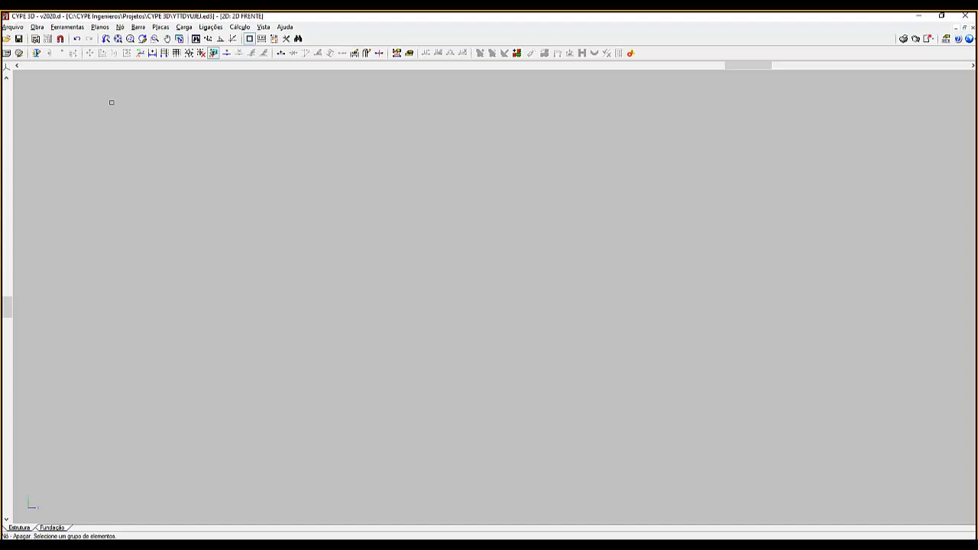
Start a new bar and describe it as a generic steel element with a profile from series I
{"action": "left_click", "coordinate": [137, 27]}
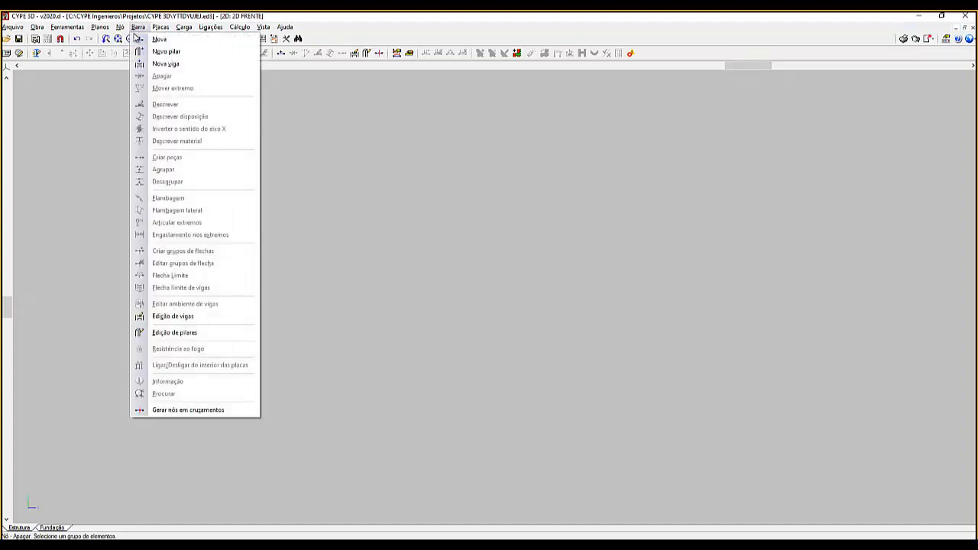
{"action": "left_click", "coordinate": [172, 40]}
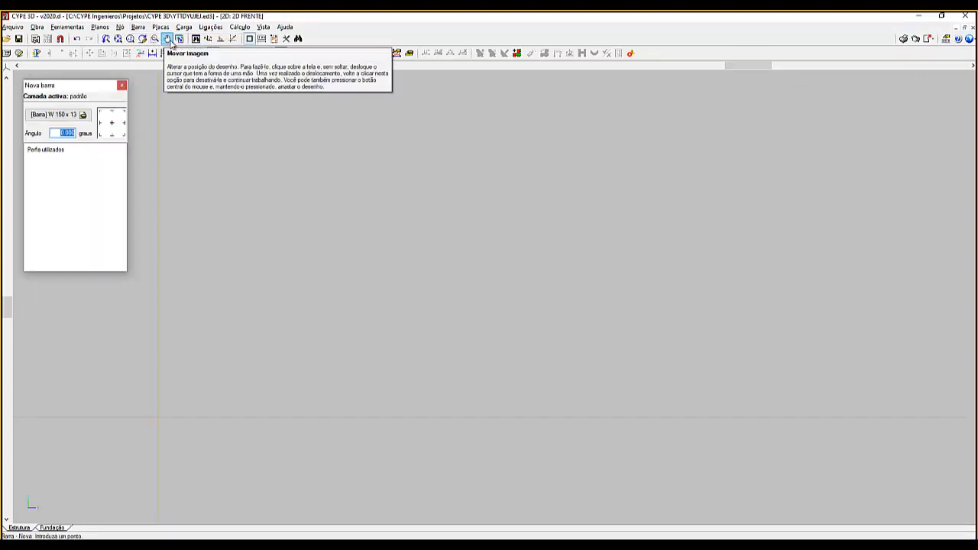
{"action": "left_click", "coordinate": [63, 117]}
{"action": "left_click", "coordinate": [62, 115]}
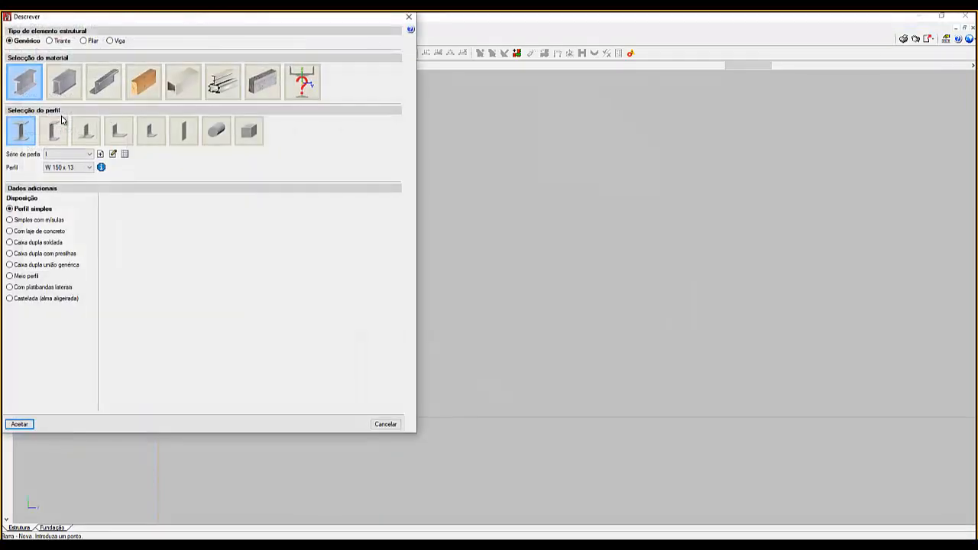
{"action": "left_click_drag", "start_coordinate": [121, 26], "coordinate": [290, 77]}
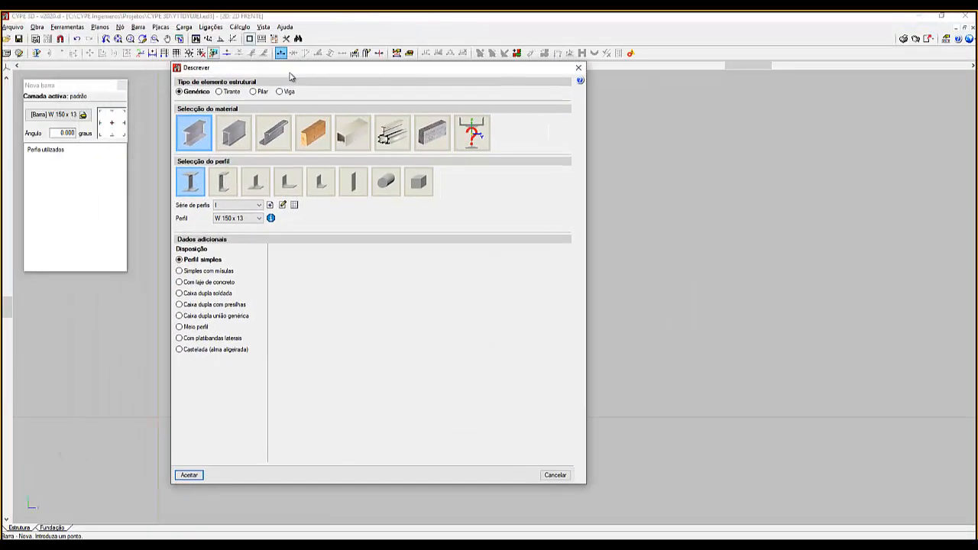
{"action": "left_click", "coordinate": [195, 94]}
{"action": "left_click", "coordinate": [258, 205]}
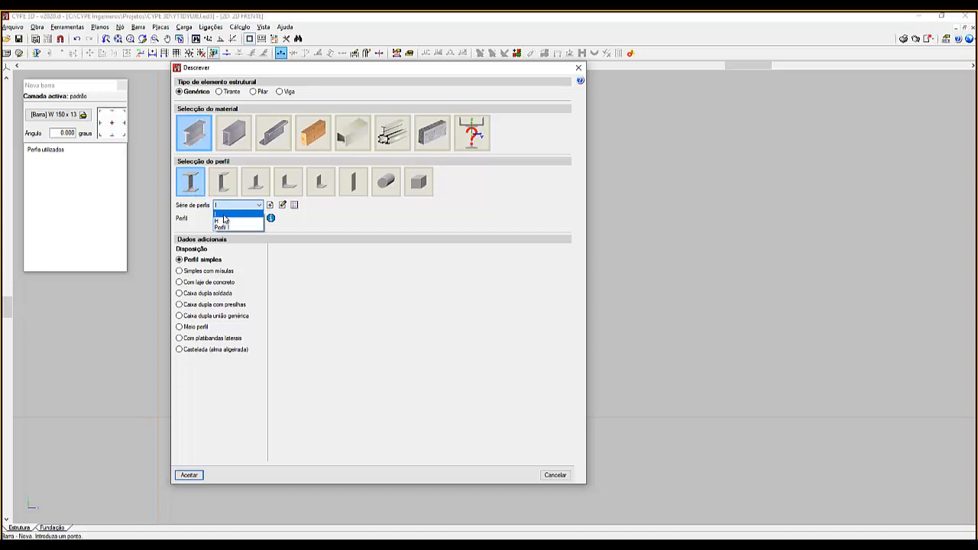
{"action": "left_click", "coordinate": [224, 219]}
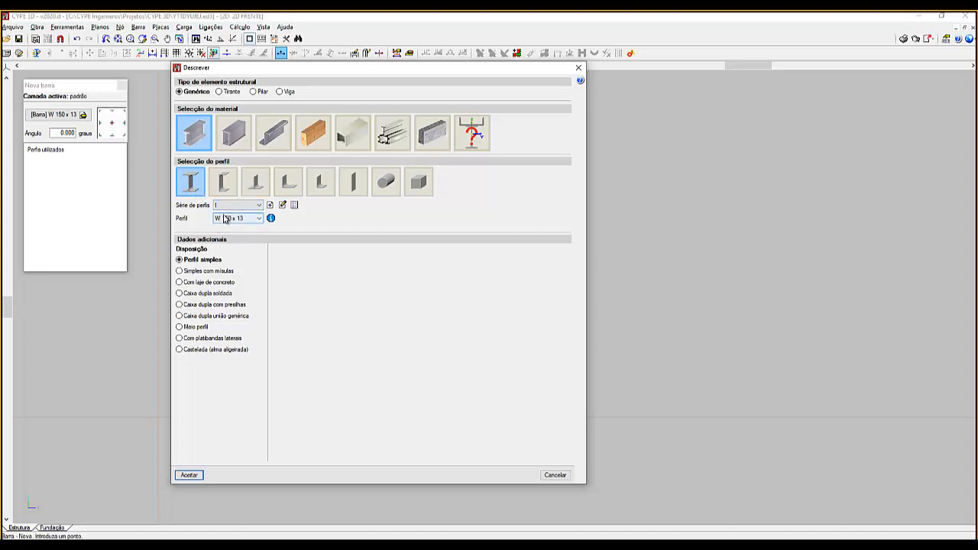
{"action": "left_click", "coordinate": [219, 205]}
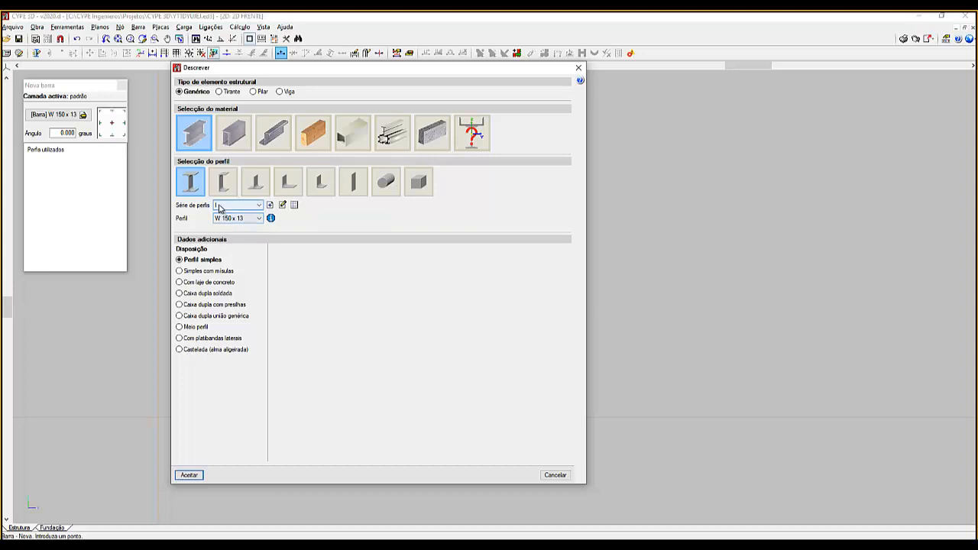
Mark the predefined Açominas I and H profile series for import, and cancel out of the import and the series list
{"action": "left_click", "coordinate": [294, 205]}
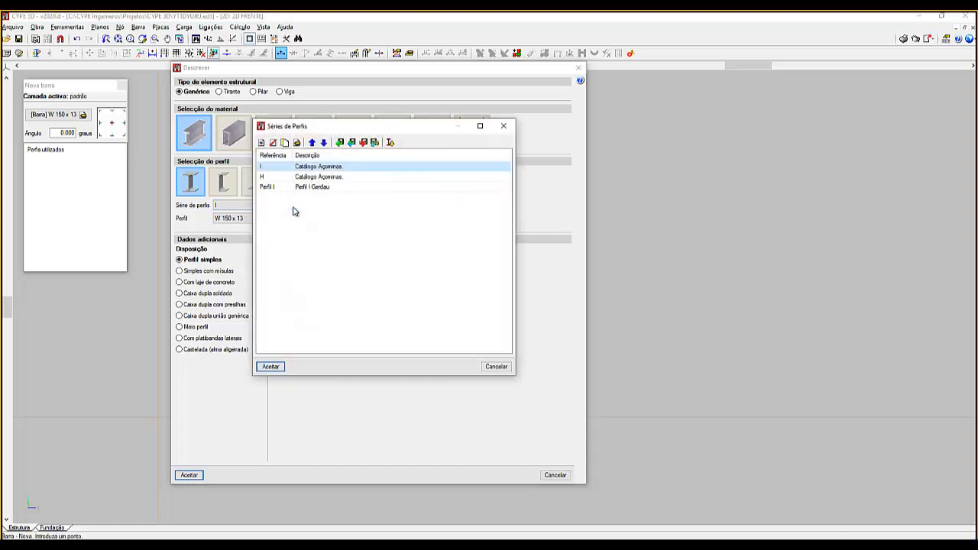
{"action": "left_click", "coordinate": [390, 144]}
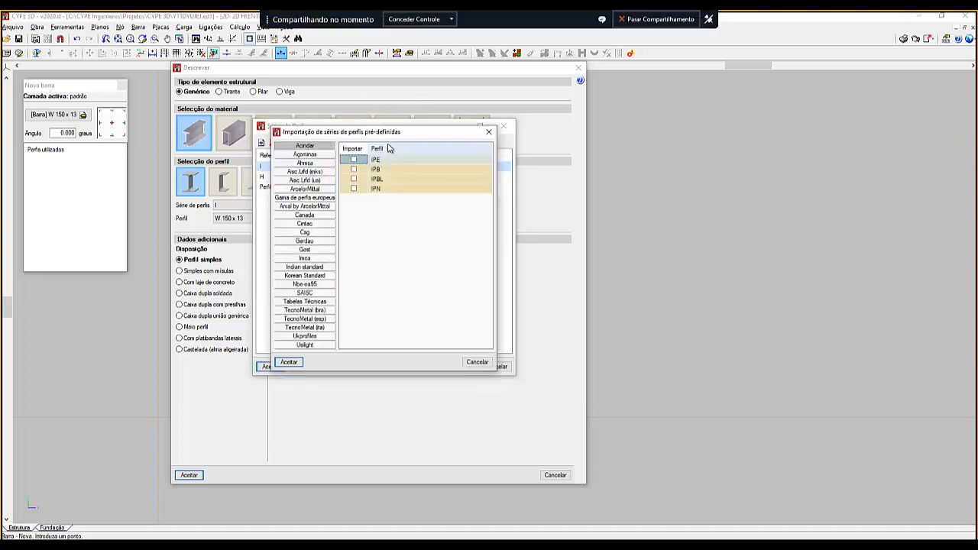
{"action": "left_click", "coordinate": [304, 155]}
{"action": "left_click", "coordinate": [303, 157]}
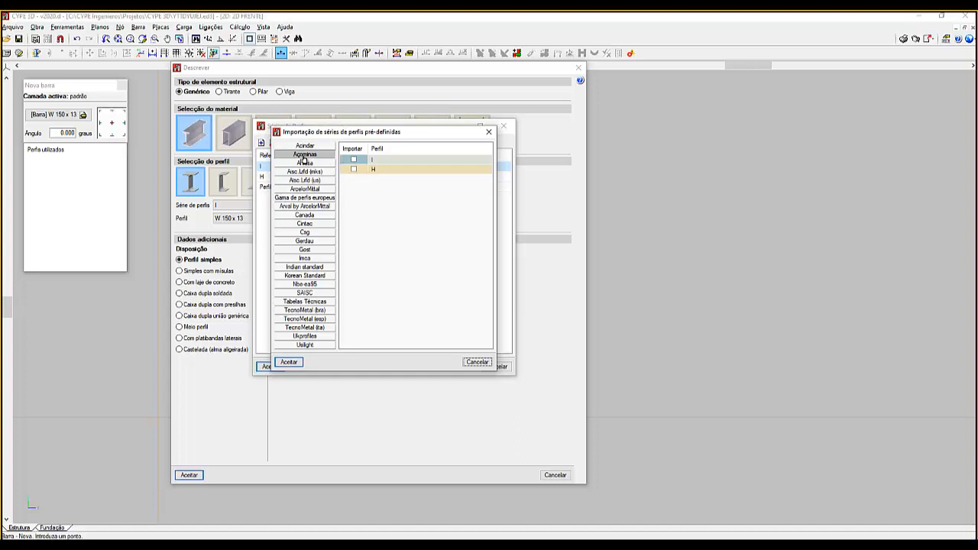
{"action": "left_click", "coordinate": [355, 160]}
{"action": "left_click", "coordinate": [355, 168]}
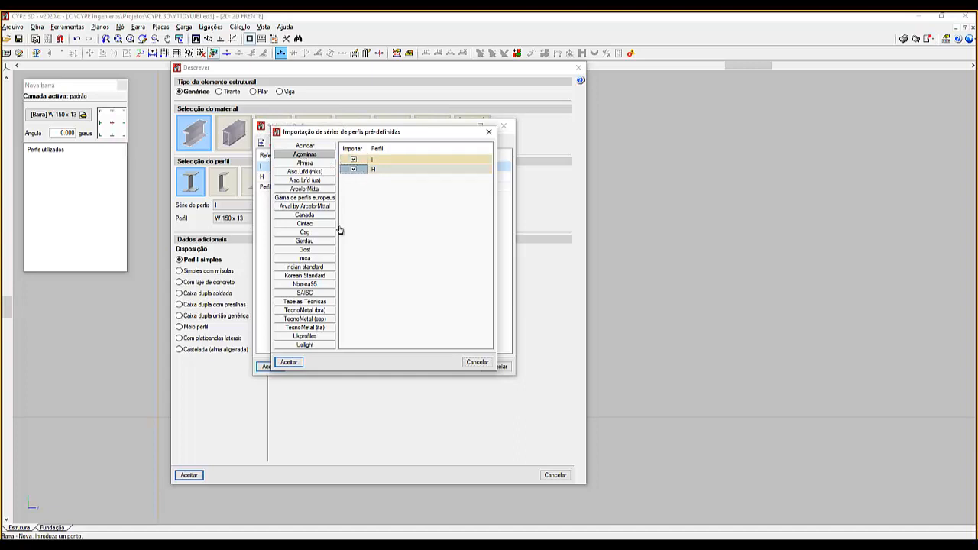
{"action": "left_click", "coordinate": [290, 364]}
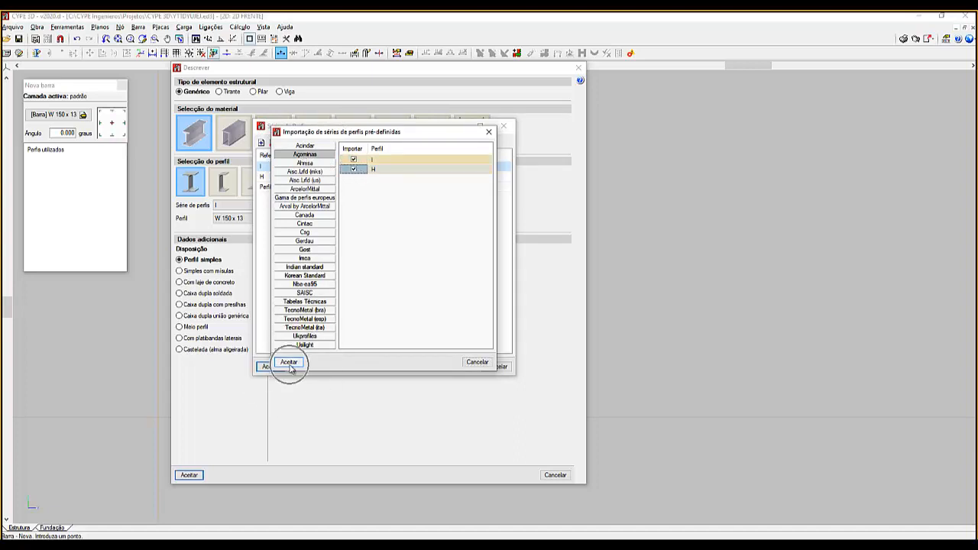
{"action": "left_click", "coordinate": [479, 365]}
{"action": "left_click", "coordinate": [498, 367]}
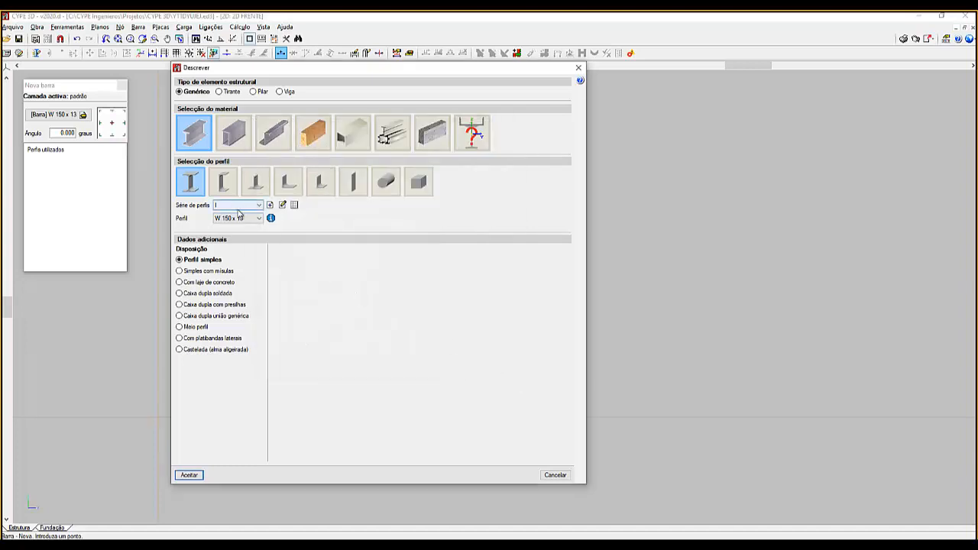
Accept the bar description with series I and the W 150 x 13 profile
{"action": "left_click_drag", "start_coordinate": [358, 70], "coordinate": [448, 74]}
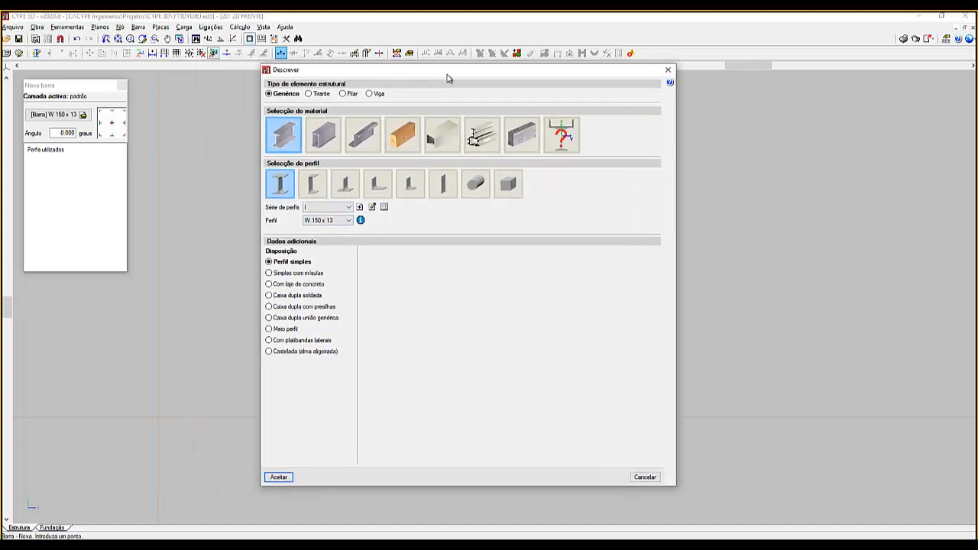
{"action": "left_click", "coordinate": [316, 207]}
{"action": "left_click", "coordinate": [321, 223]}
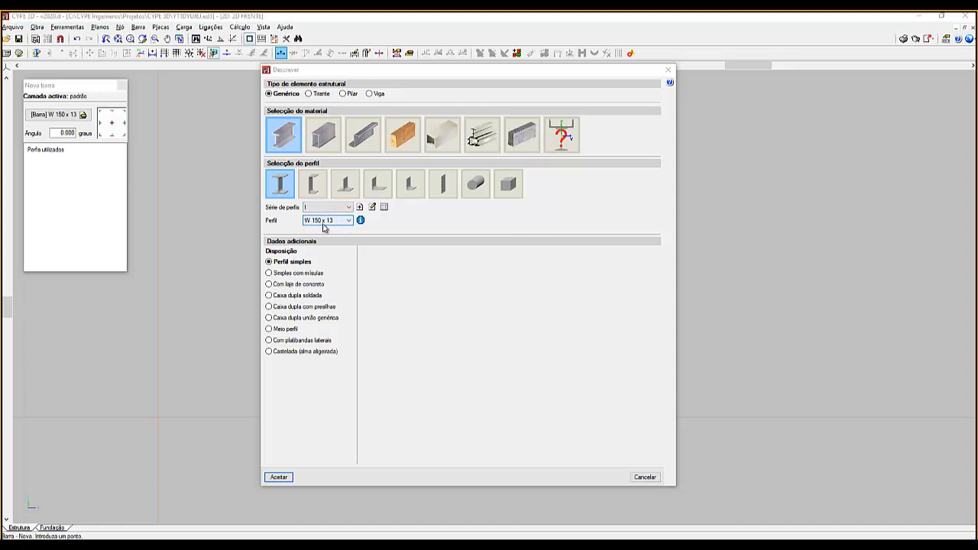
{"action": "left_click", "coordinate": [280, 477]}
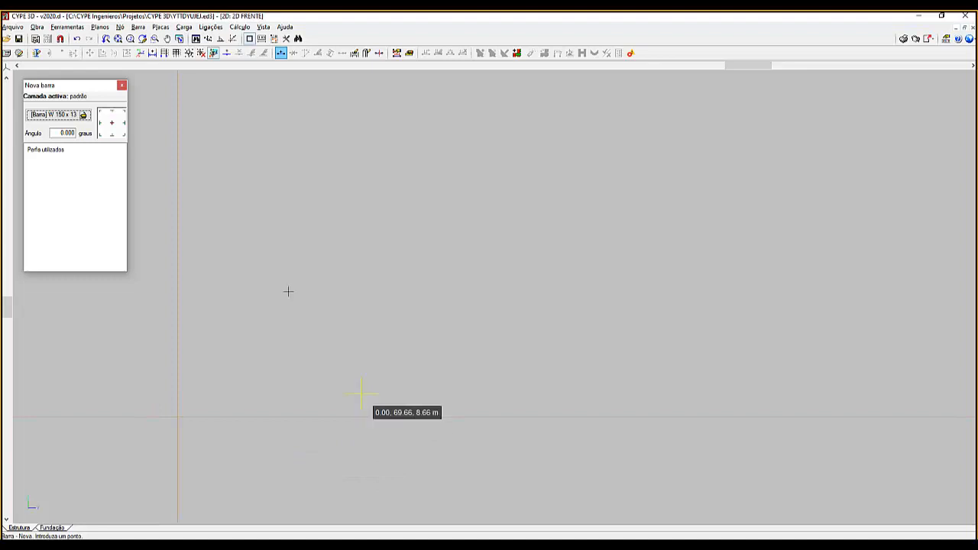
Draw a freehand portal frame from the axes' origin, about 218 m wide, with columns about 74.5 m high and two sloping roof bars
{"action": "left_click", "coordinate": [261, 41]}
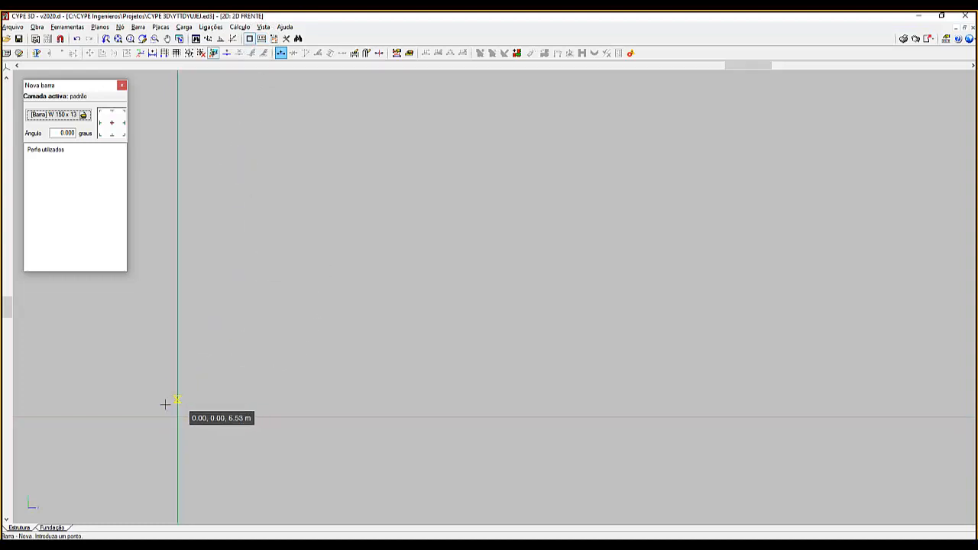
{"action": "left_click", "coordinate": [177, 417]}
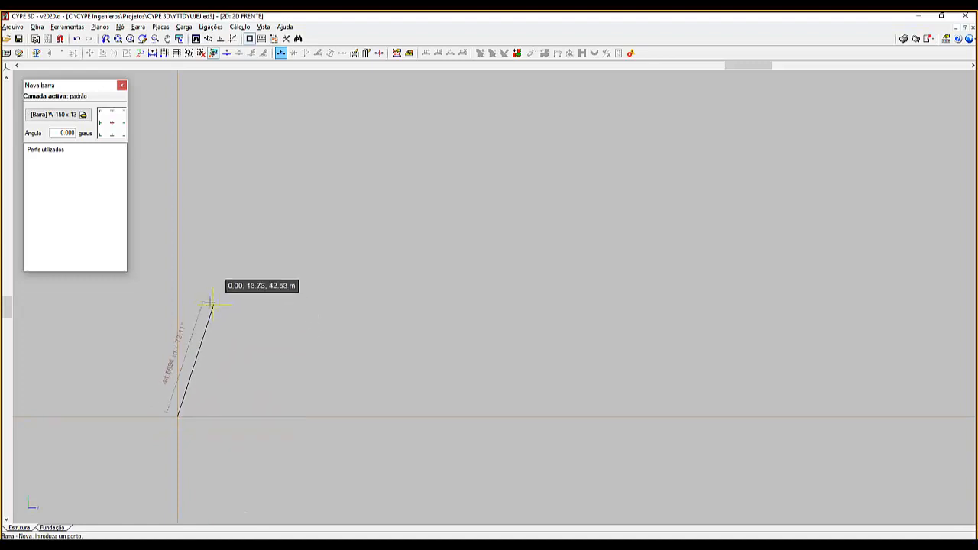
{"action": "left_click", "coordinate": [178, 291]}
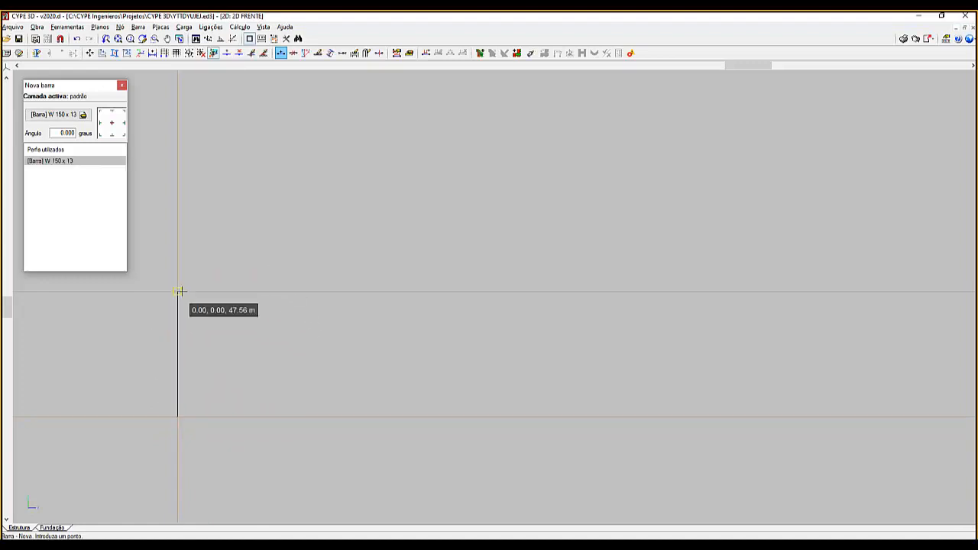
{"action": "left_click", "coordinate": [198, 219]}
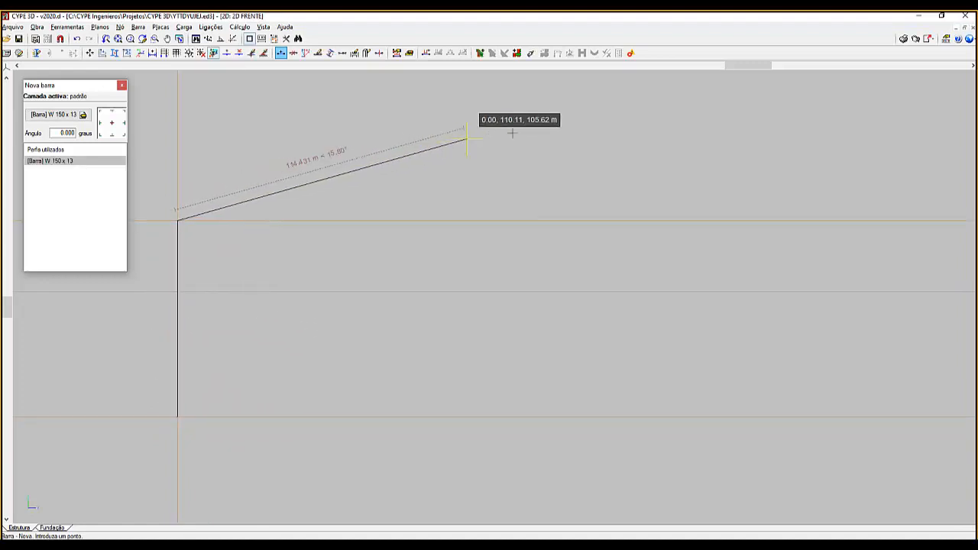
{"action": "left_click", "coordinate": [625, 160]}
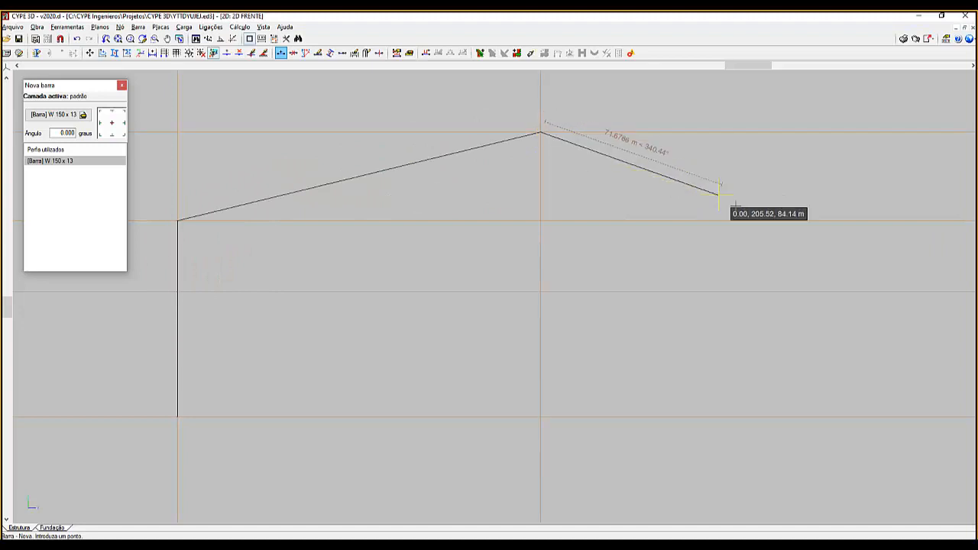
{"action": "left_click", "coordinate": [750, 220]}
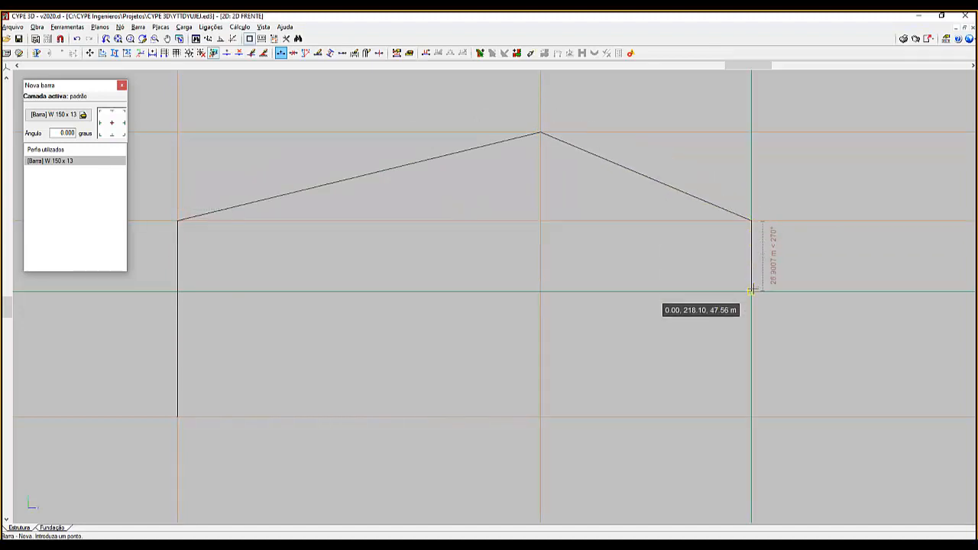
{"action": "left_click", "coordinate": [751, 291]}
{"action": "left_click", "coordinate": [752, 416]}
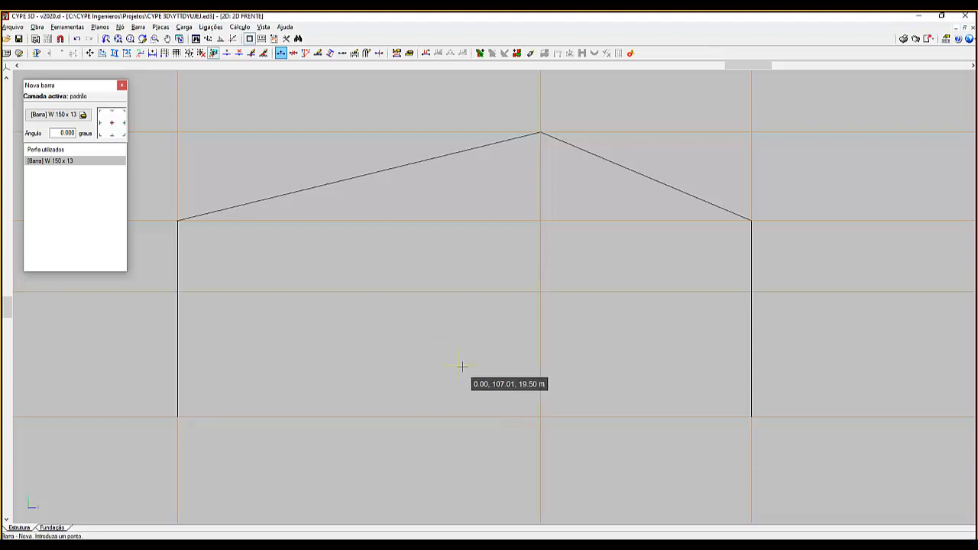
Delete all nodes of the freehand portal frame
{"action": "left_click", "coordinate": [120, 27]}
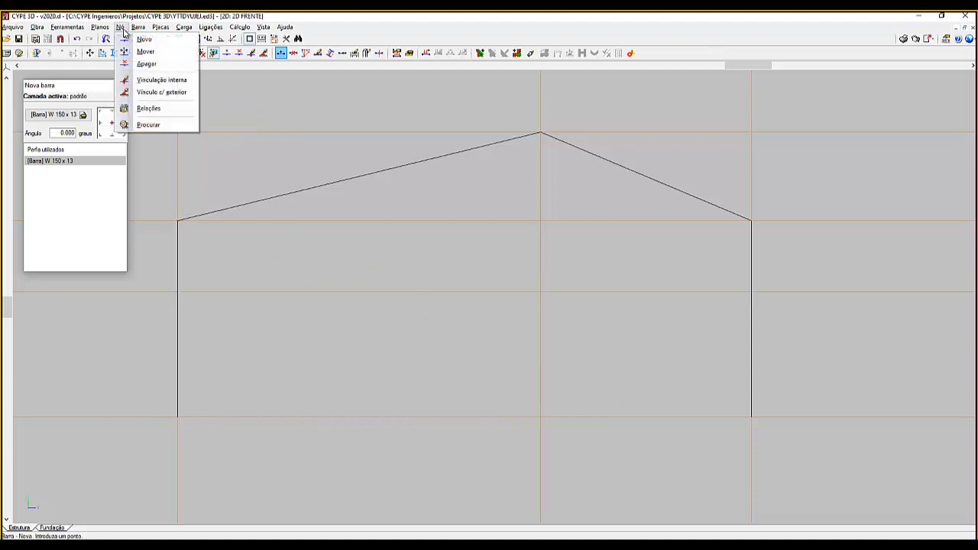
{"action": "left_click", "coordinate": [145, 62]}
{"action": "left_click_drag", "start_coordinate": [784, 455], "coordinate": [136, 120]}
{"action": "right_click", "coordinate": [135, 120]}
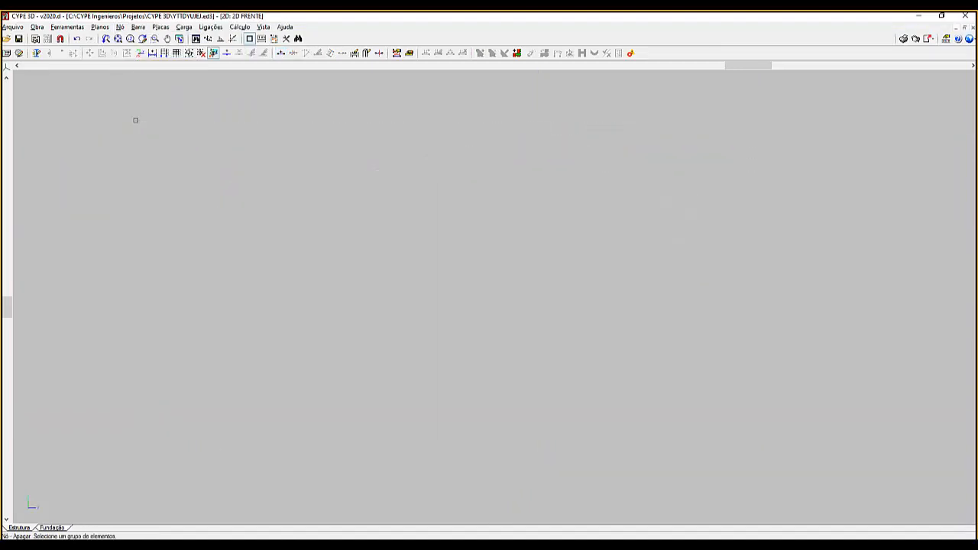
Draw a new vertical bar from the axes' origin with dimension entry enabled, setting its length to 5 m
{"action": "left_click", "coordinate": [137, 27]}
{"action": "left_click", "coordinate": [155, 38]}
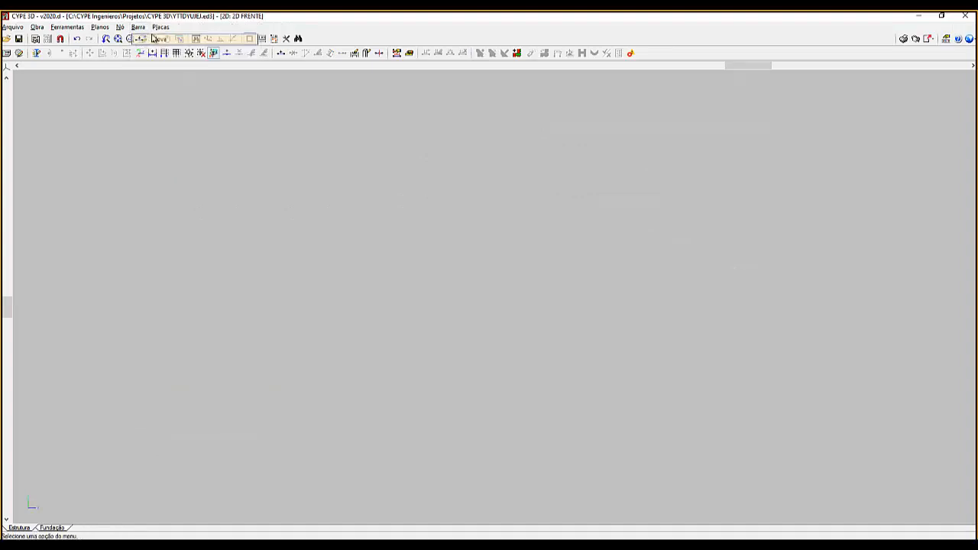
{"action": "left_click", "coordinate": [262, 39]}
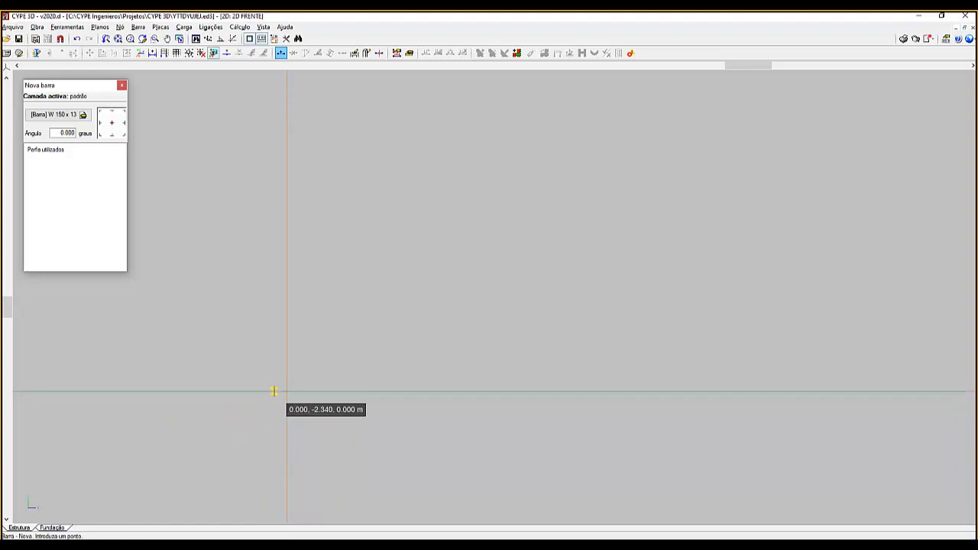
{"action": "left_click", "coordinate": [282, 390]}
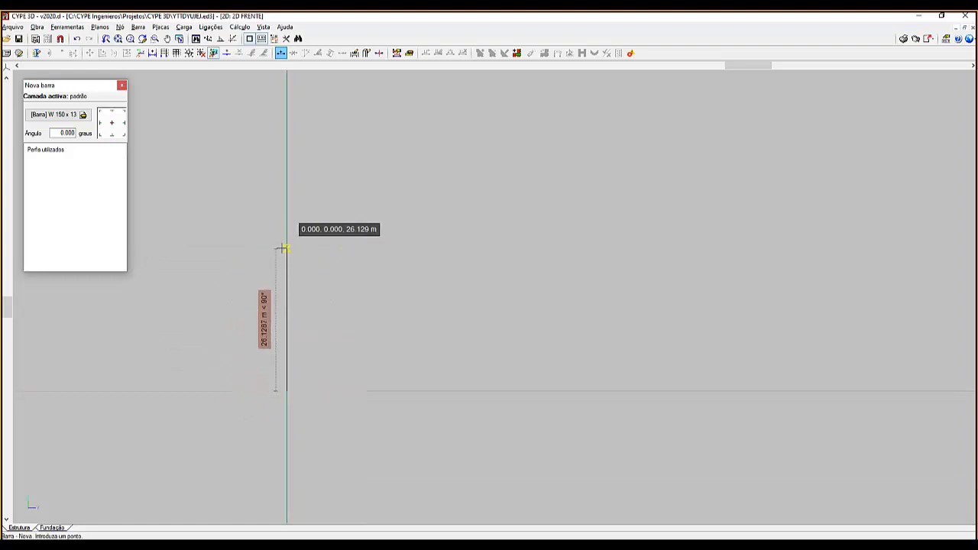
{"action": "key", "text": "Return"}
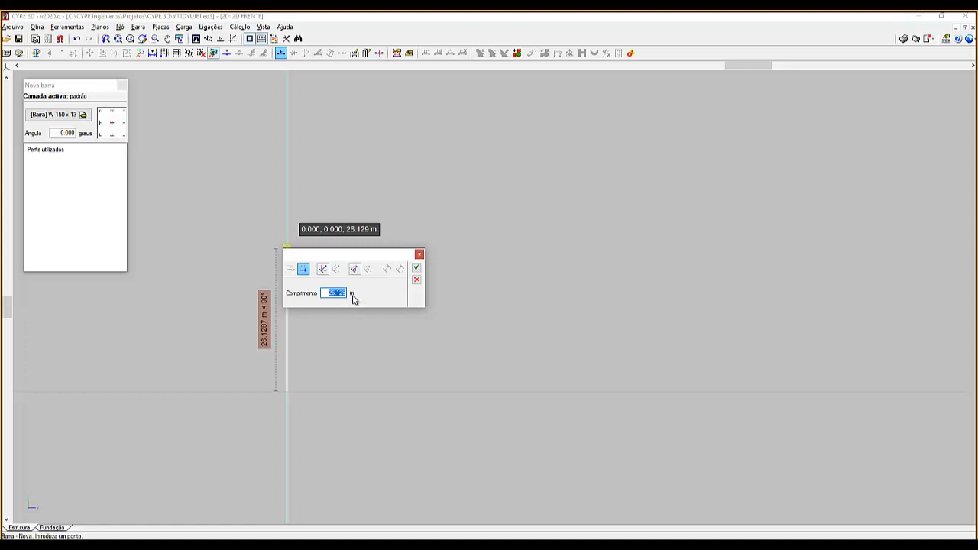
{"action": "type", "text": "5"}
{"action": "left_click", "coordinate": [416, 269]}
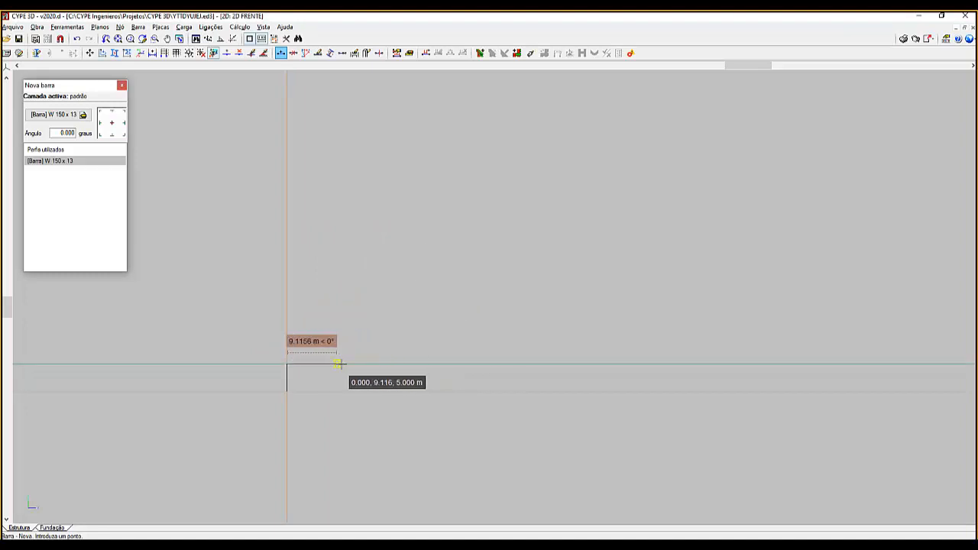
Continue the frame with a 5 m horizontal bar from the column's head and a vertical bar down to the base line
{"action": "left_click", "coordinate": [394, 363]}
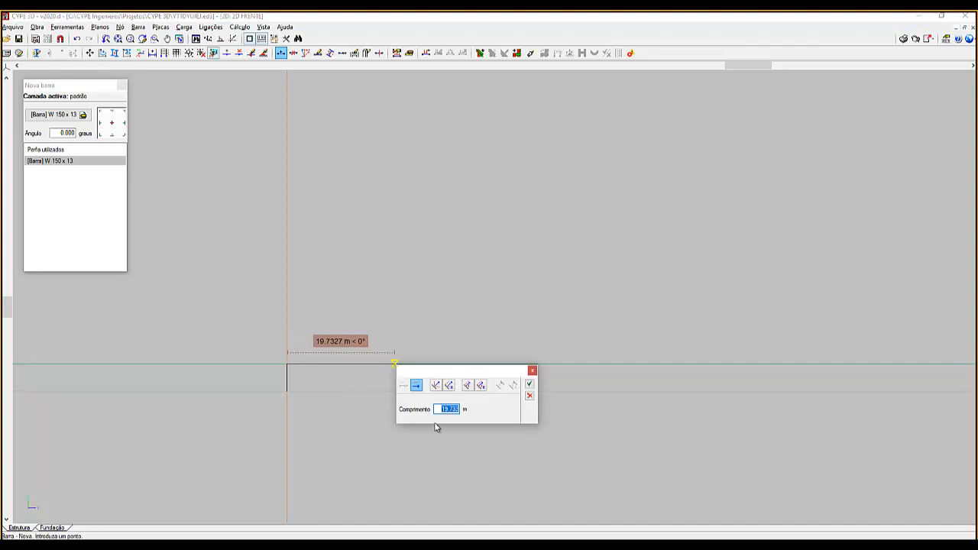
{"action": "left_click", "coordinate": [529, 385]}
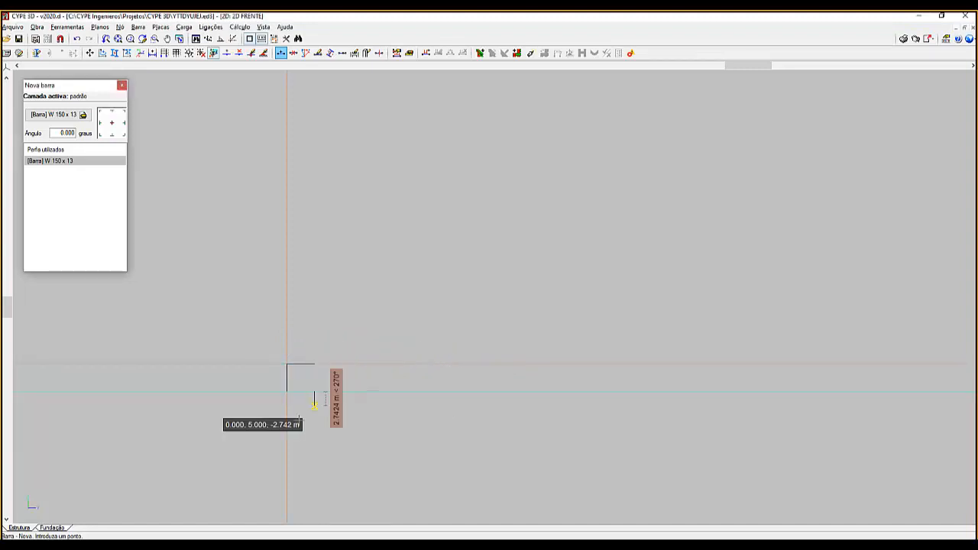
{"action": "left_click", "coordinate": [315, 391]}
{"action": "scroll", "coordinate": [247, 421], "scroll_direction": "up", "scroll_amount": 3}
{"action": "scroll", "coordinate": [247, 427], "scroll_direction": "up", "scroll_amount": 3}
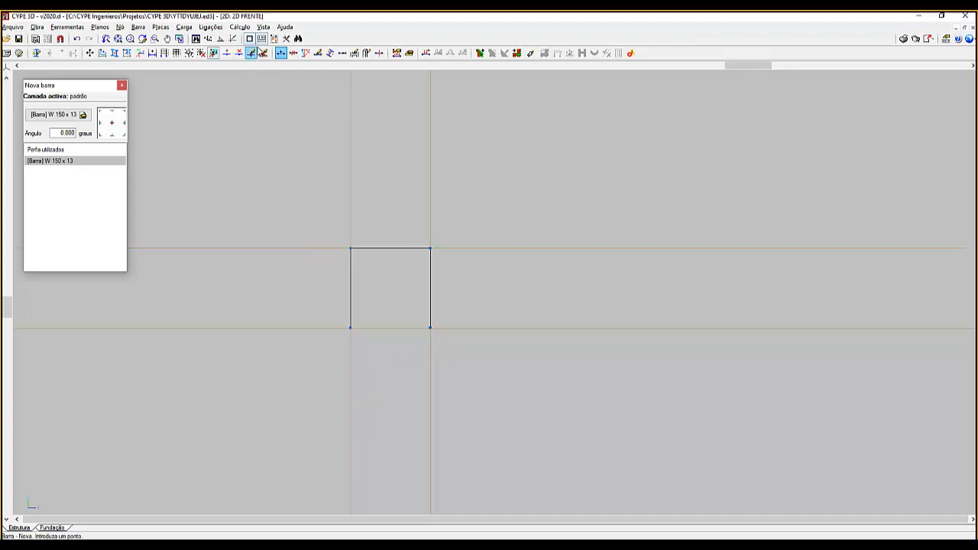
Turn off dimension entry for newly introduced elements
{"action": "left_click", "coordinate": [261, 41]}
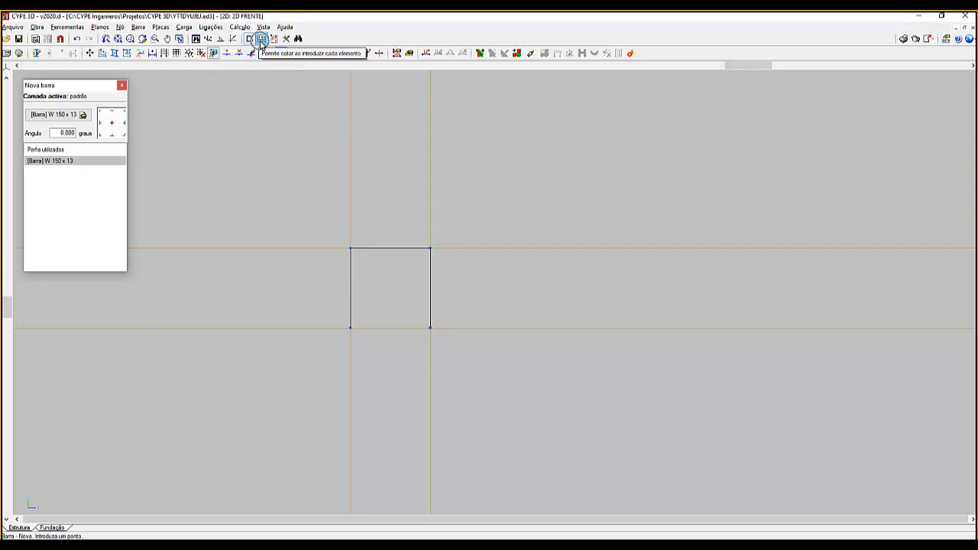
{"action": "left_click", "coordinate": [261, 41]}
{"action": "key", "text": "ctrl"}
{"action": "key", "text": "ctrl"}
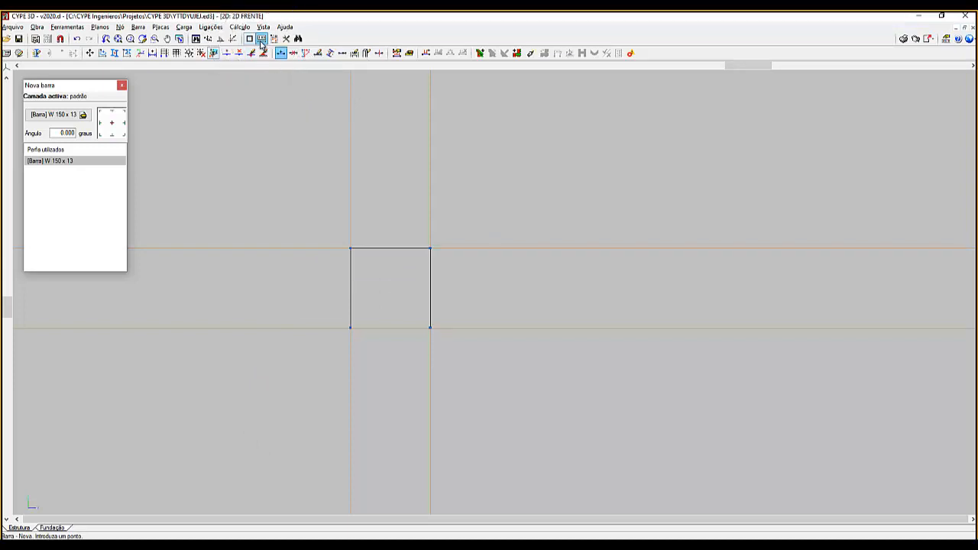
{"action": "key", "text": "ctrl"}
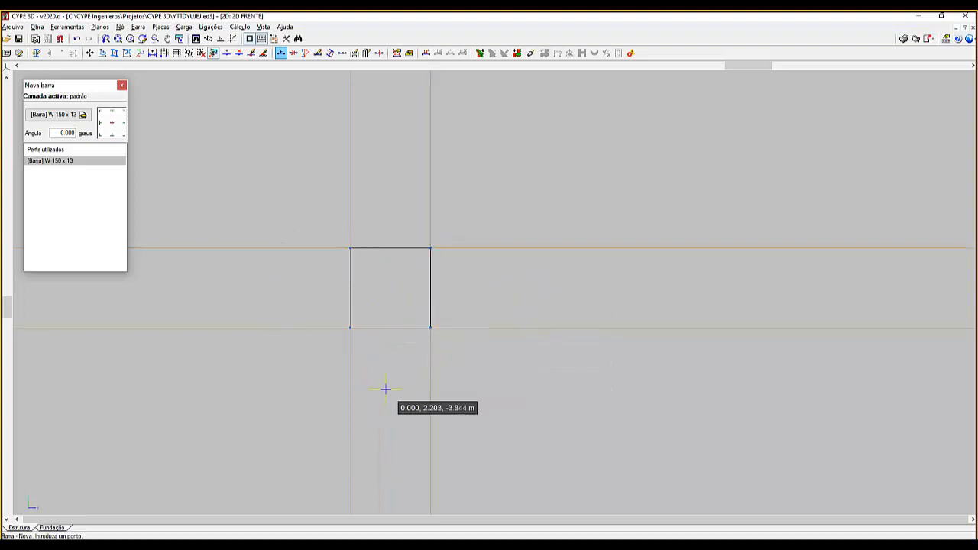
Delete all nodes of the 5 m square frame
{"action": "left_click", "coordinate": [121, 29]}
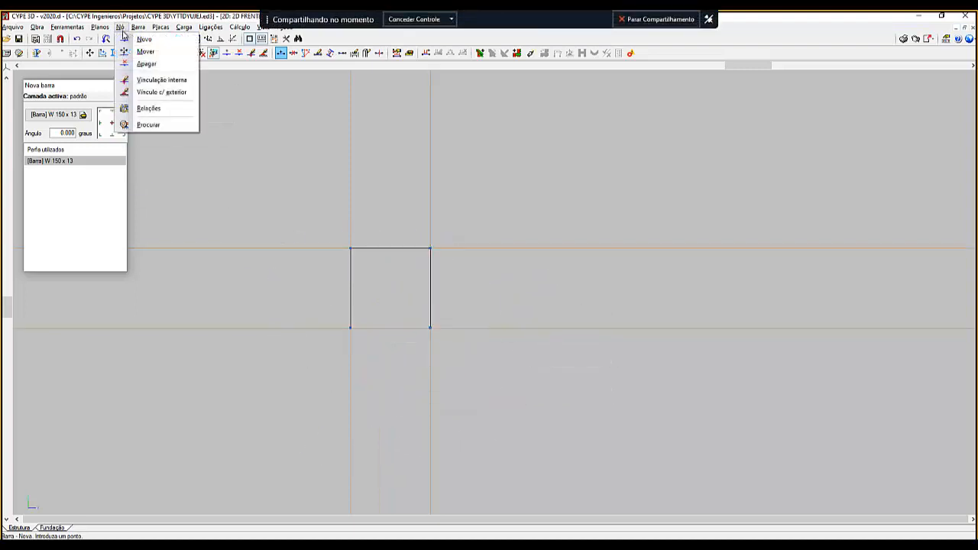
{"action": "left_click", "coordinate": [145, 64]}
{"action": "left_click", "coordinate": [331, 232]}
{"action": "left_click", "coordinate": [491, 341]}
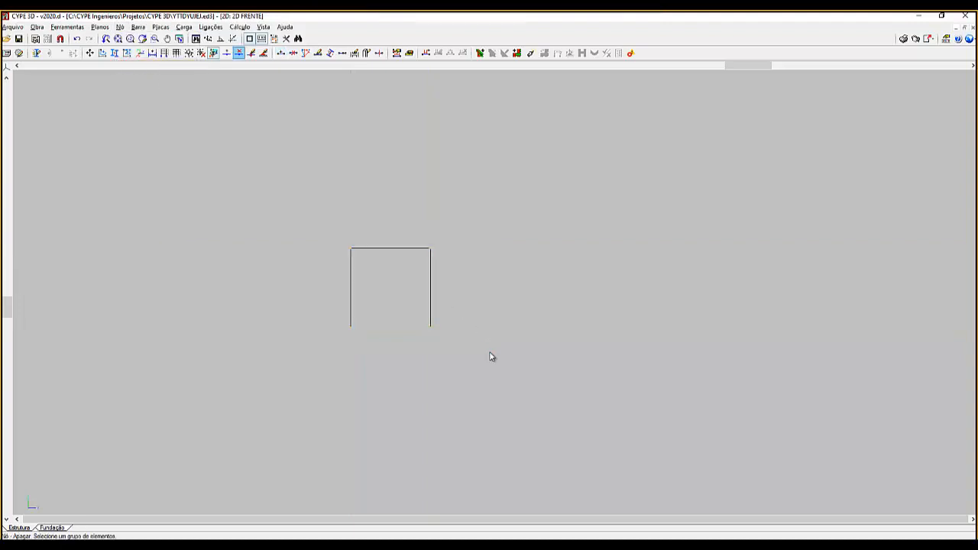
{"action": "right_click", "coordinate": [496, 358]}
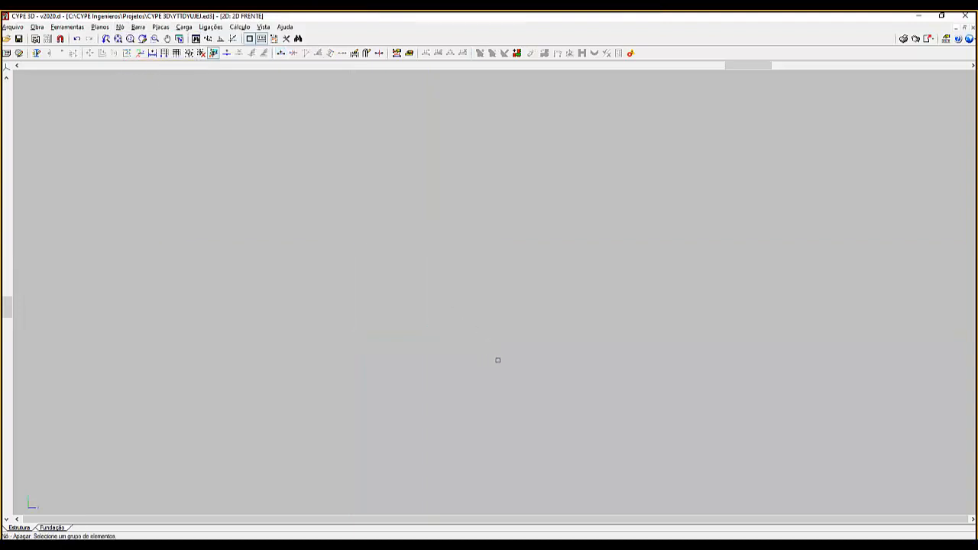
Draw a freehand portal frame from the axes' origin, about 50 m wide, with two-segment columns about 25.6 m high and a ridge at about 35 m
{"action": "left_click", "coordinate": [138, 27]}
{"action": "left_click", "coordinate": [153, 39]}
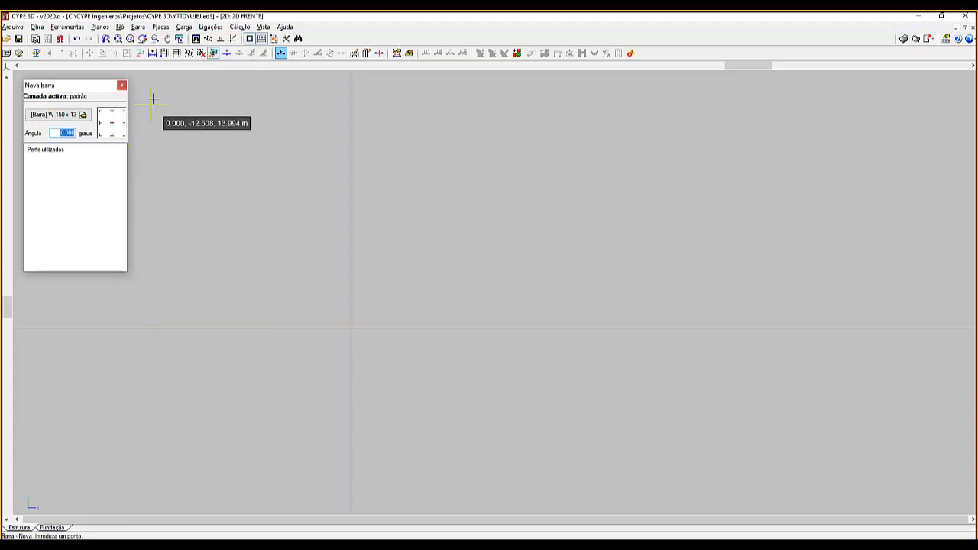
{"action": "scroll", "coordinate": [215, 200], "scroll_direction": "down", "scroll_amount": 1}
{"action": "middle_click_drag", "start_coordinate": [272, 201], "coordinate": [178, 346]}
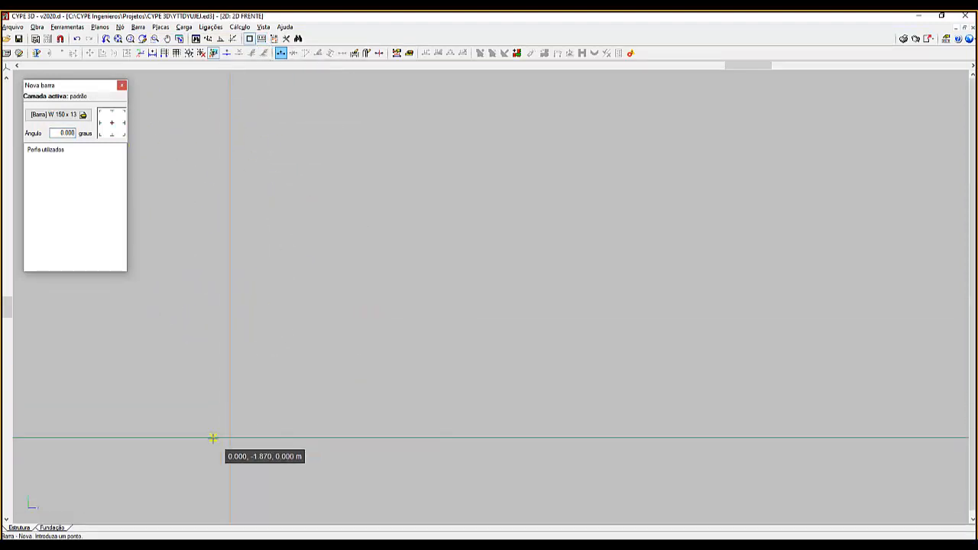
{"action": "left_click", "coordinate": [229, 437]}
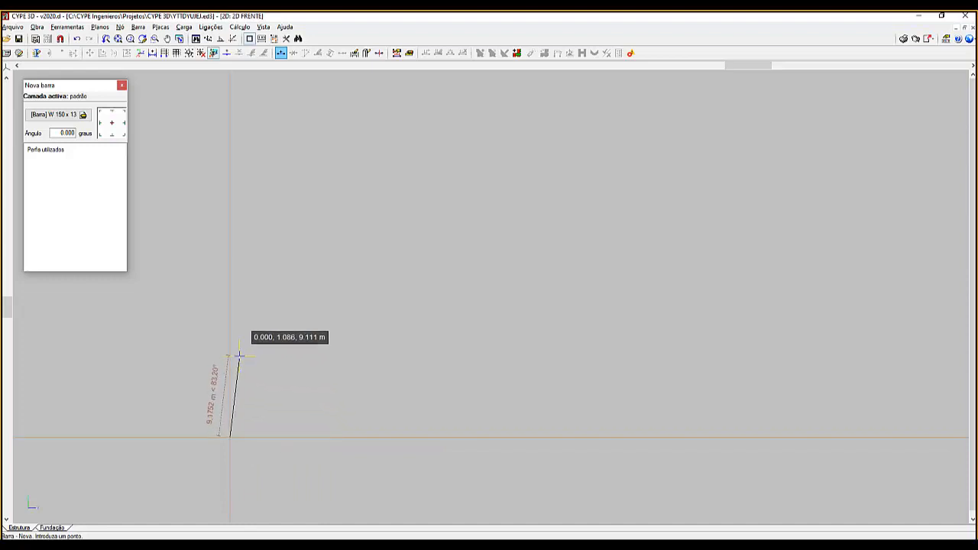
{"action": "left_click", "coordinate": [235, 318]}
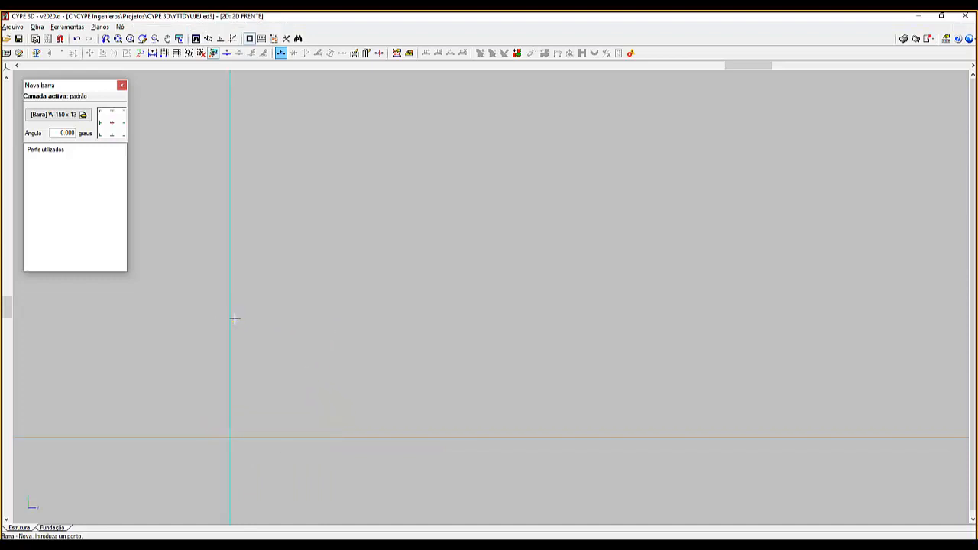
{"action": "left_click", "coordinate": [233, 208]}
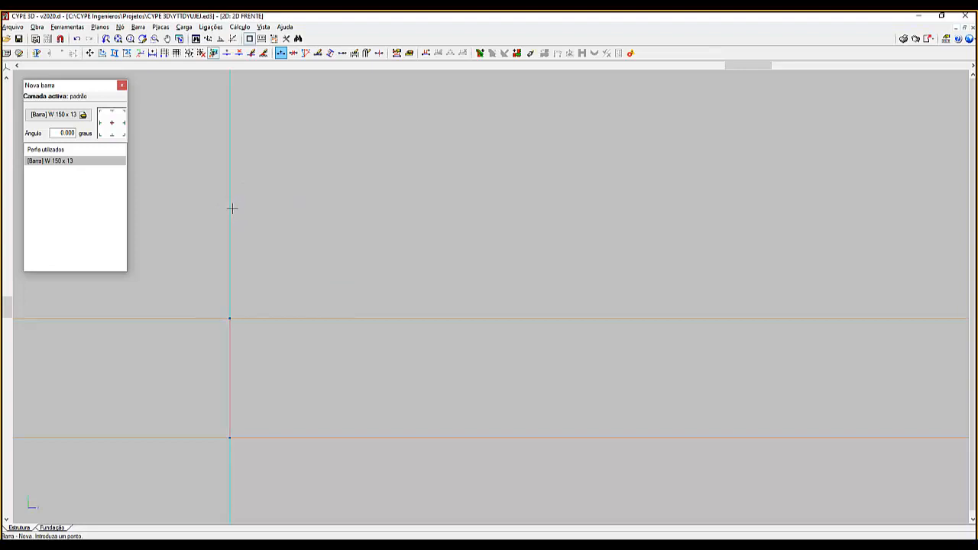
{"action": "left_click", "coordinate": [484, 122]}
{"action": "left_click", "coordinate": [679, 208]}
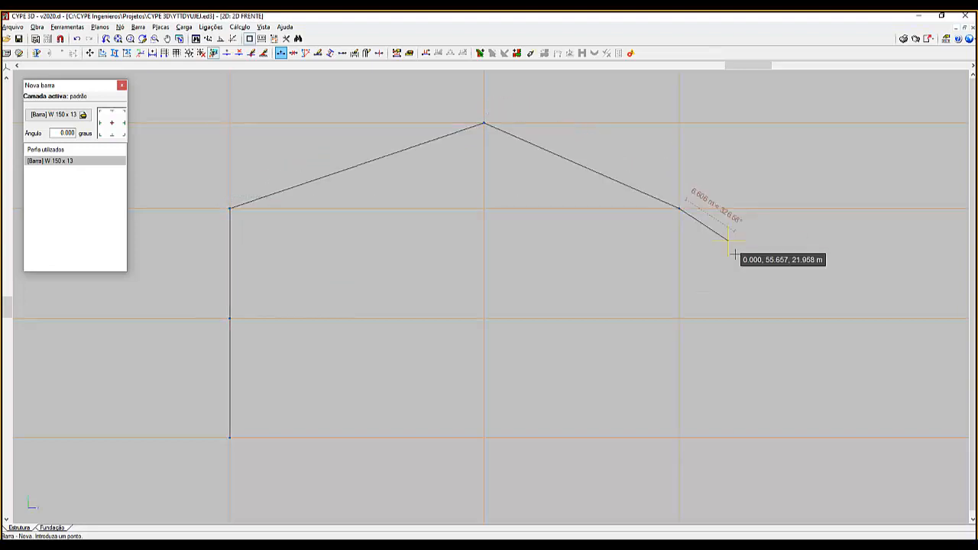
{"action": "left_click", "coordinate": [679, 318]}
{"action": "left_click", "coordinate": [679, 437]}
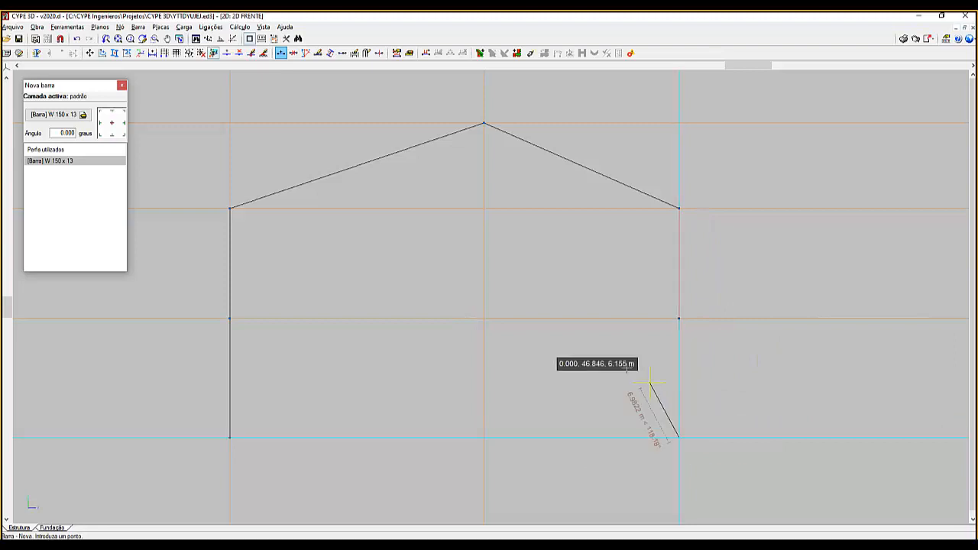
{"action": "right_click", "coordinate": [563, 343]}
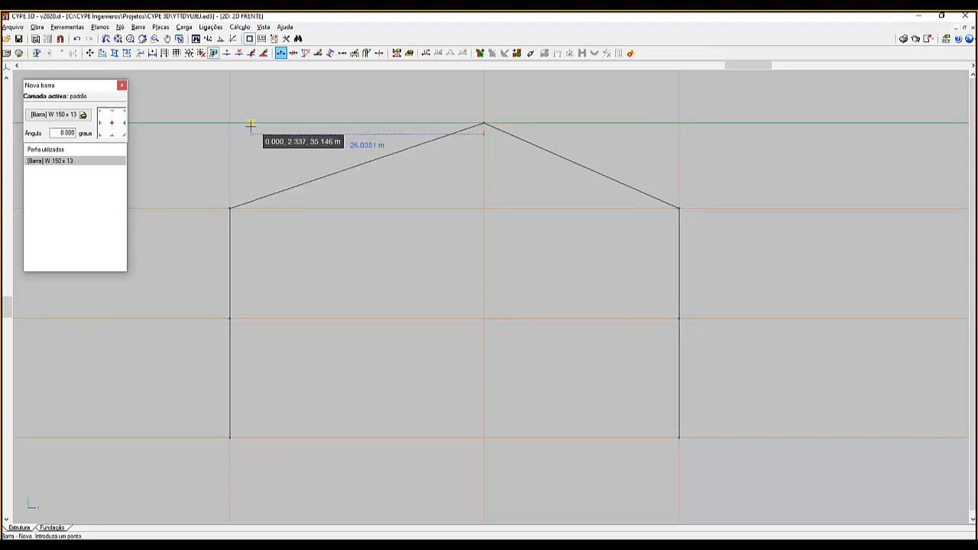
{"action": "left_click", "coordinate": [99, 29]}
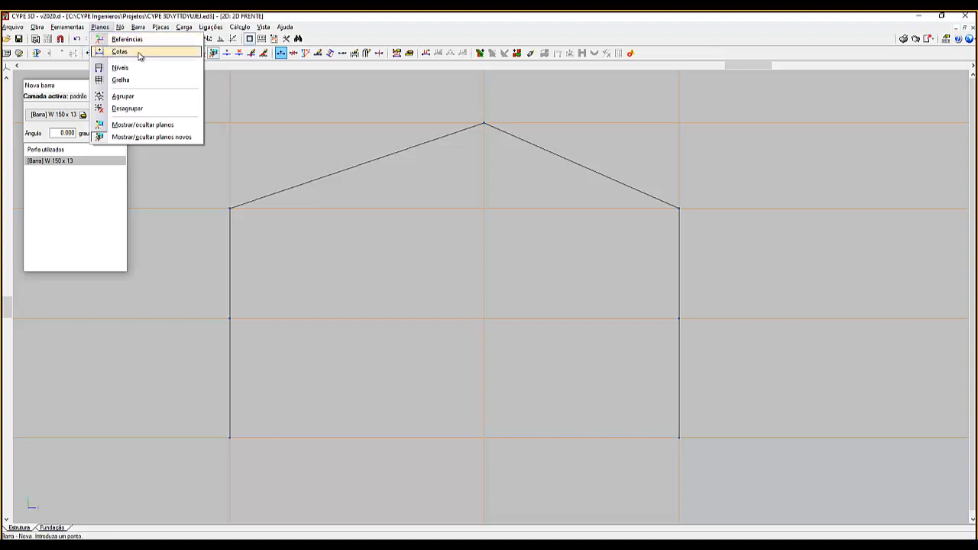
{"action": "left_click", "coordinate": [336, 50]}
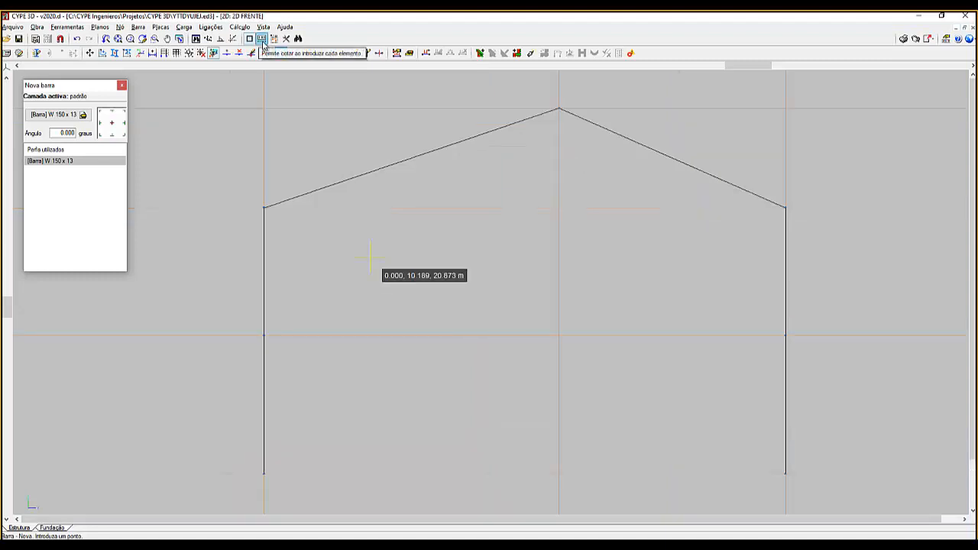
{"action": "left_click", "coordinate": [263, 43]}
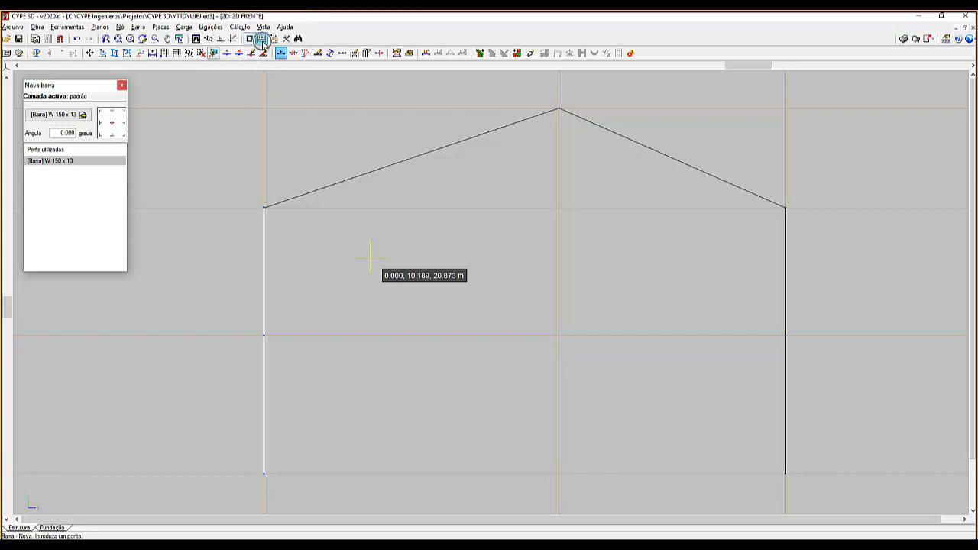
{"action": "left_click", "coordinate": [262, 39]}
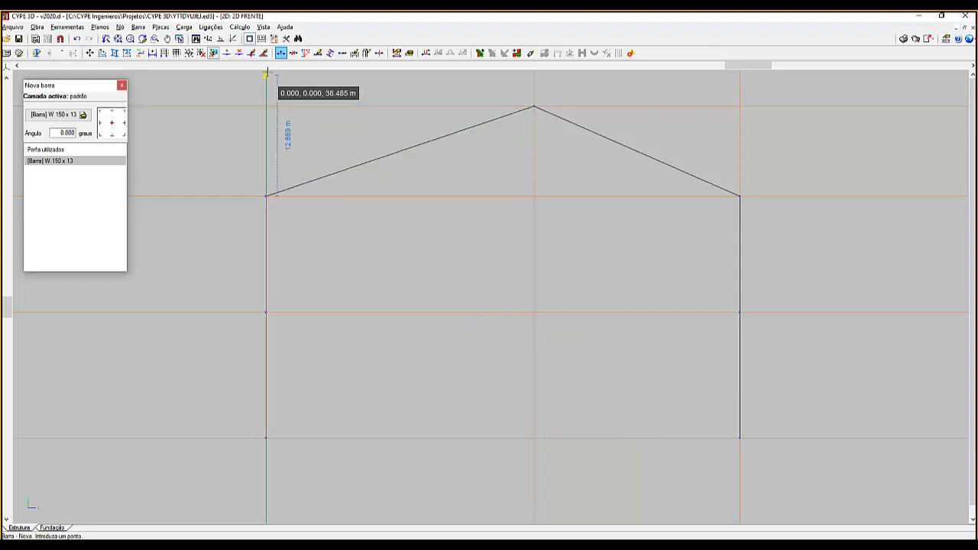
{"action": "left_click", "coordinate": [262, 39]}
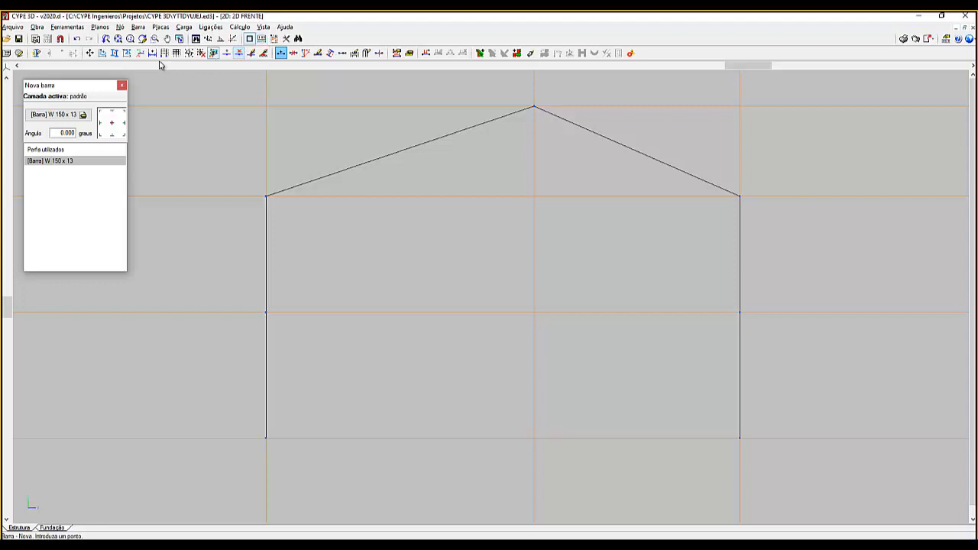
Start the Cotas tool for the planes and move its palette, in icon-only layout, into the empty area beside the frame
{"action": "left_click", "coordinate": [100, 29]}
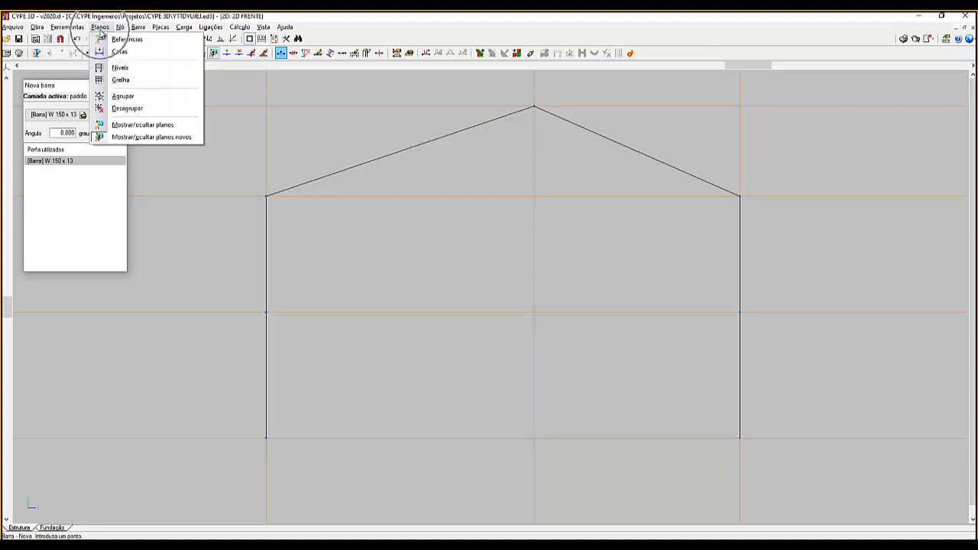
{"action": "left_click", "coordinate": [121, 52]}
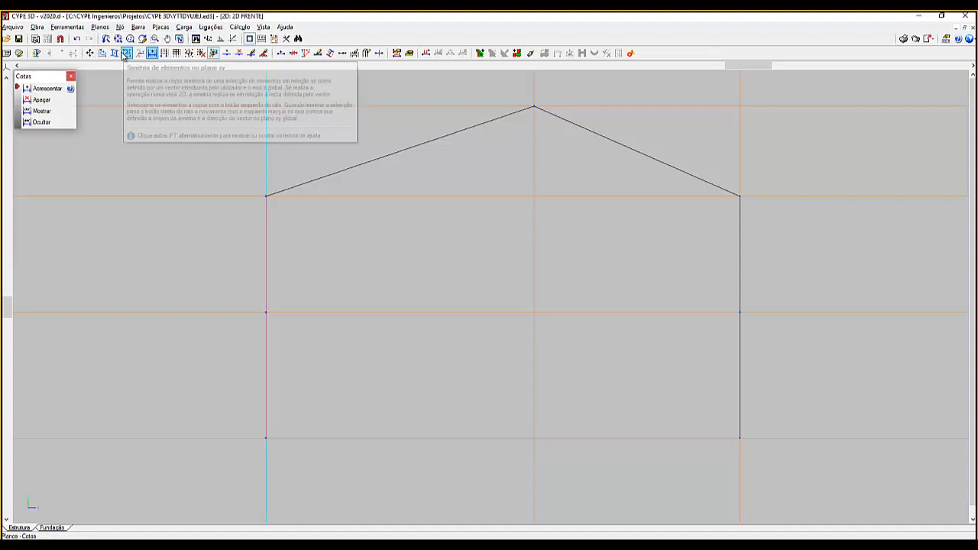
{"action": "left_click", "coordinate": [18, 87]}
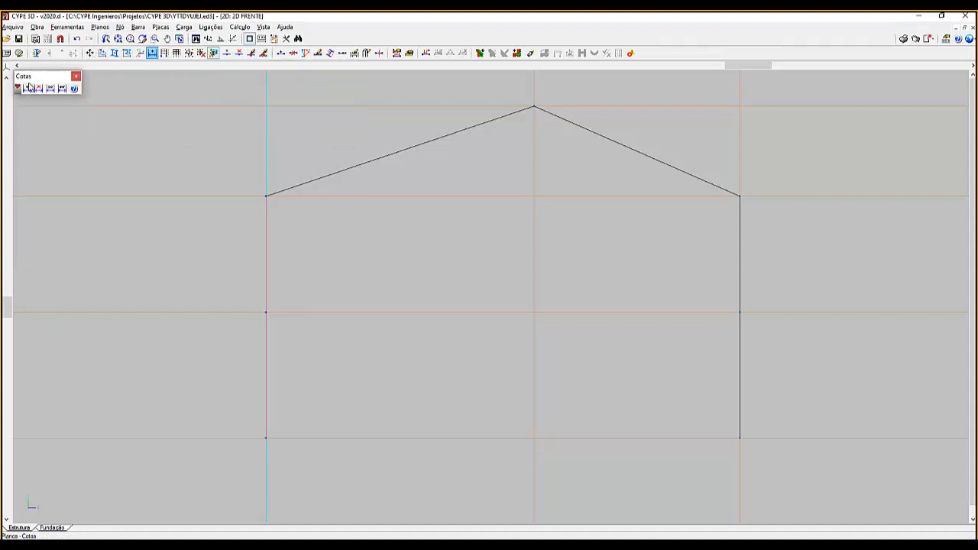
{"action": "left_click_drag", "start_coordinate": [36, 79], "coordinate": [161, 122]}
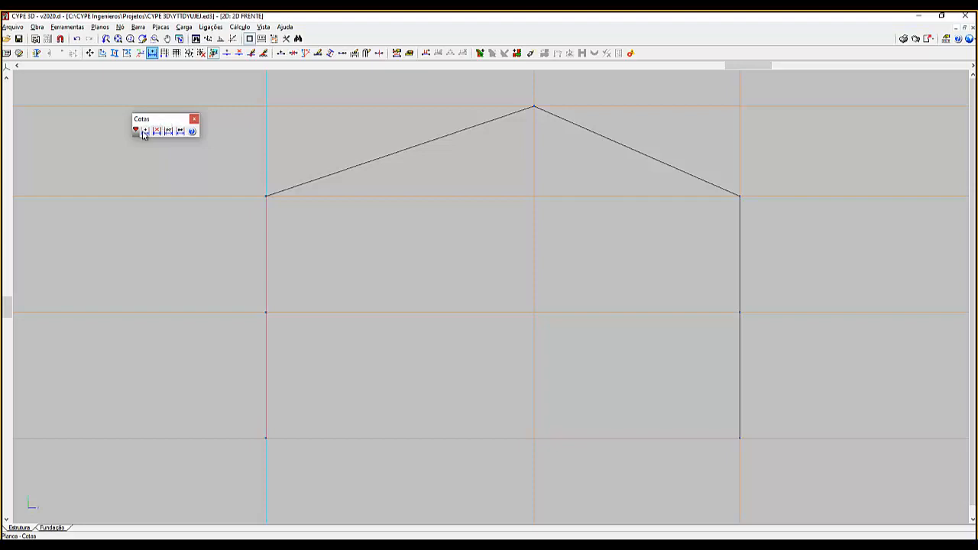
Switch the Cotas palette back and forth between the vertical layout with descriptions and the horizontal icon-only layout
{"action": "left_click", "coordinate": [136, 130]}
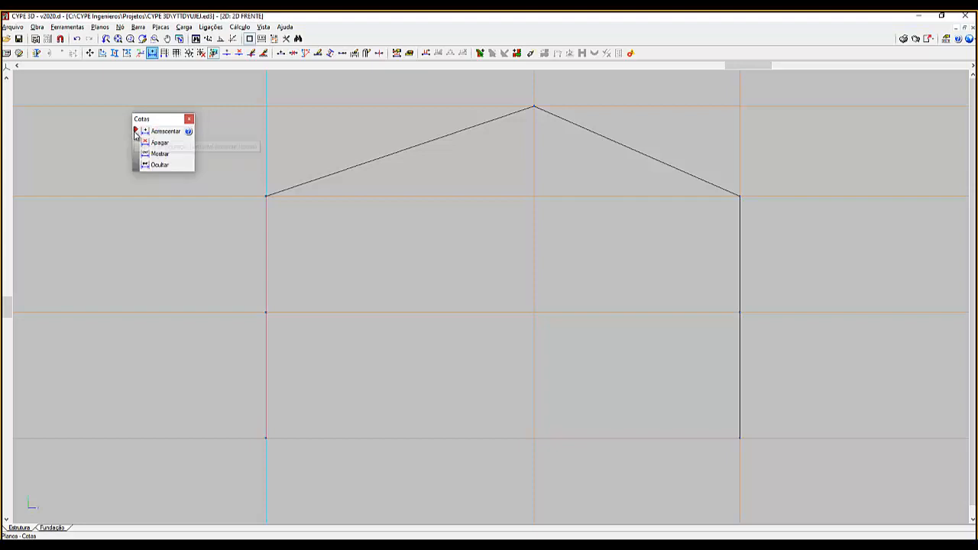
{"action": "left_click", "coordinate": [135, 130]}
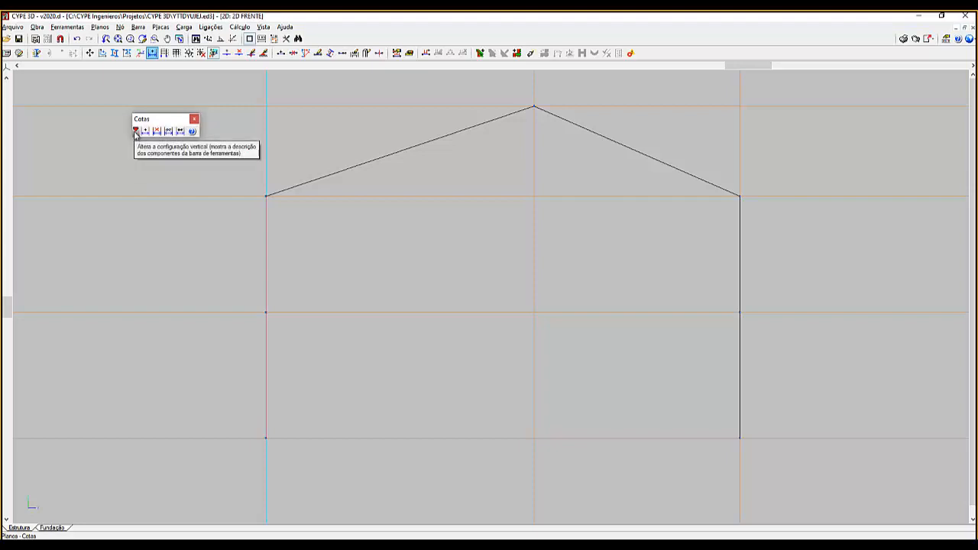
{"action": "left_click", "coordinate": [135, 132]}
{"action": "left_click", "coordinate": [135, 131]}
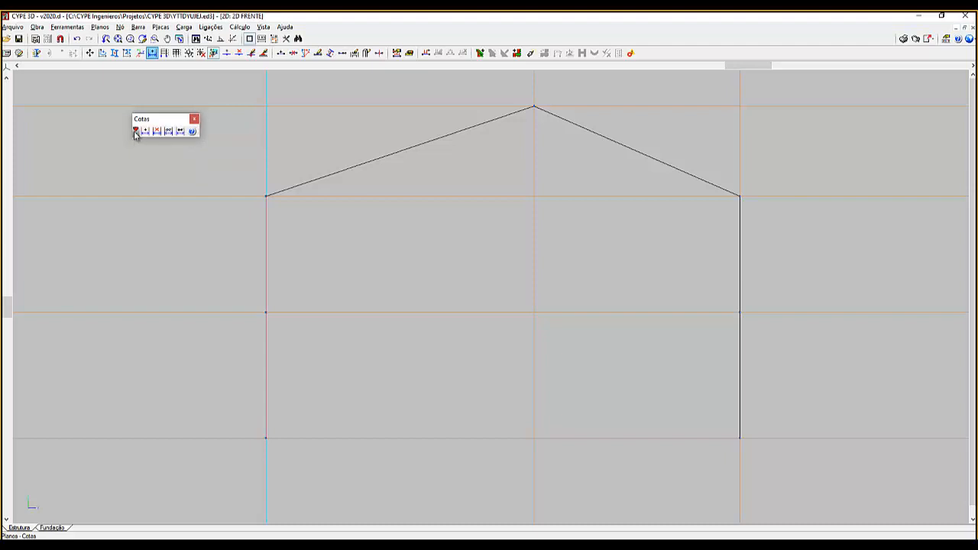
{"action": "left_click", "coordinate": [135, 132]}
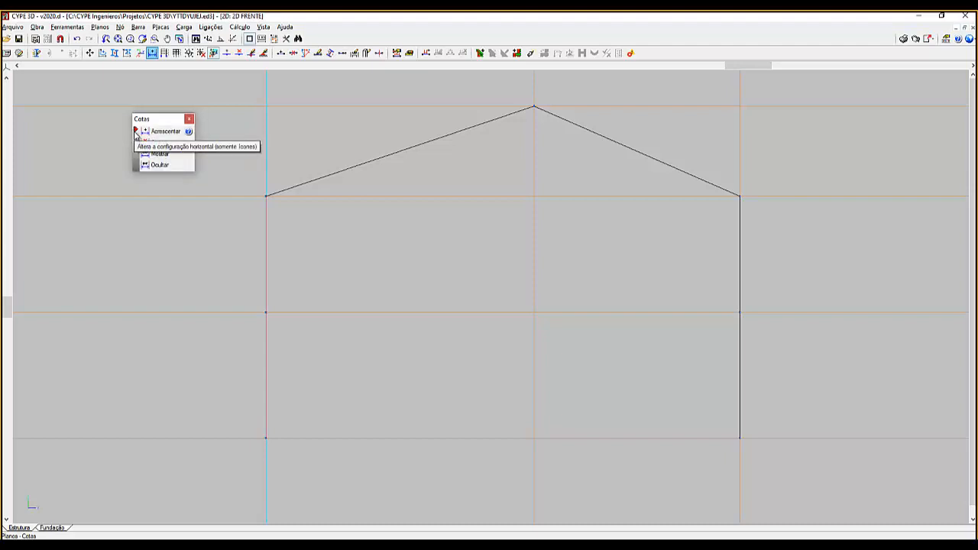
{"action": "left_click", "coordinate": [135, 132]}
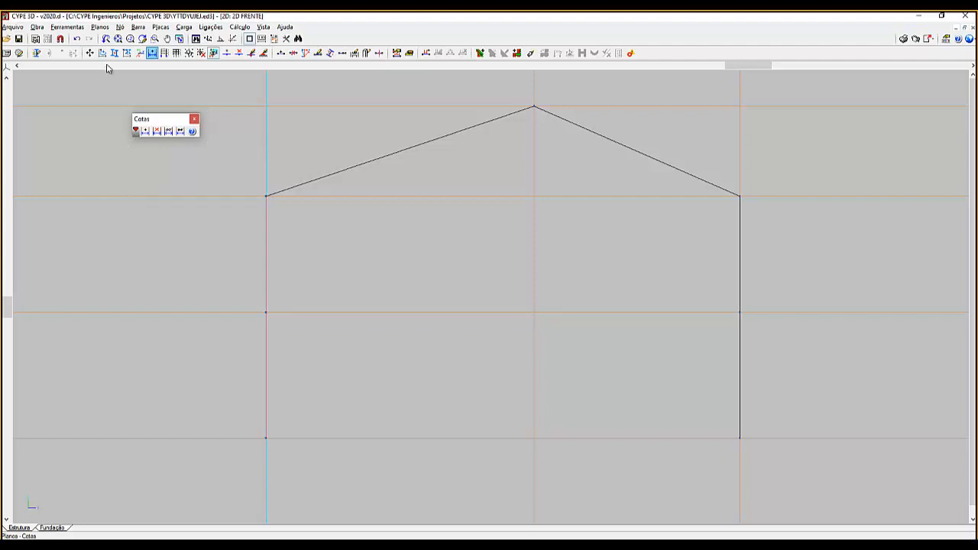
Restart the Cotas tool, move its palette beside the frame's roof, and set it to the vertical layout with descriptions
{"action": "left_click", "coordinate": [100, 27]}
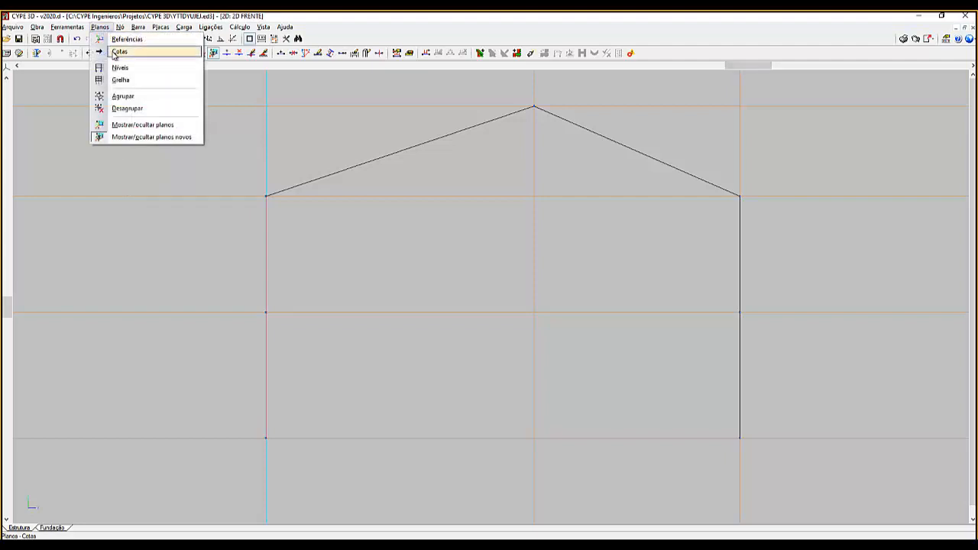
{"action": "left_click", "coordinate": [113, 53]}
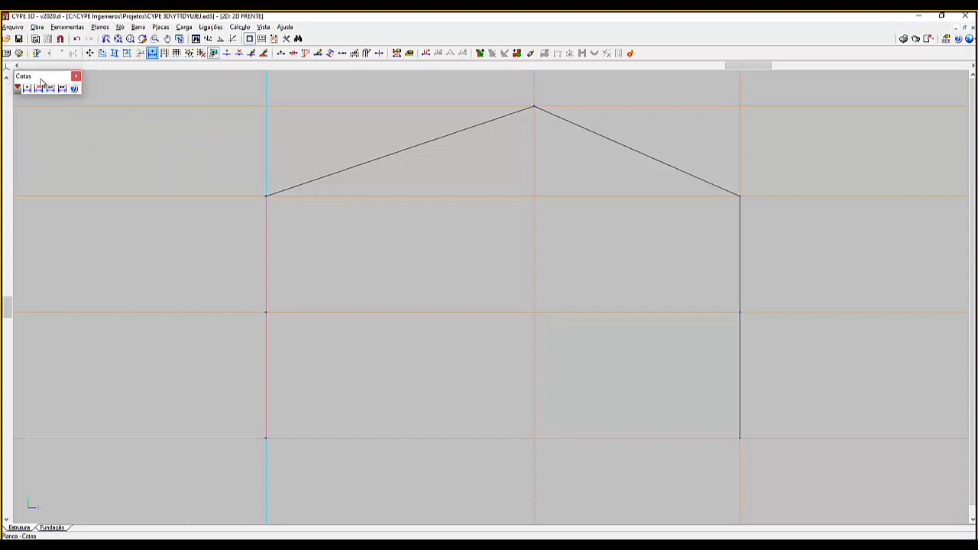
{"action": "left_click_drag", "start_coordinate": [39, 78], "coordinate": [148, 146]}
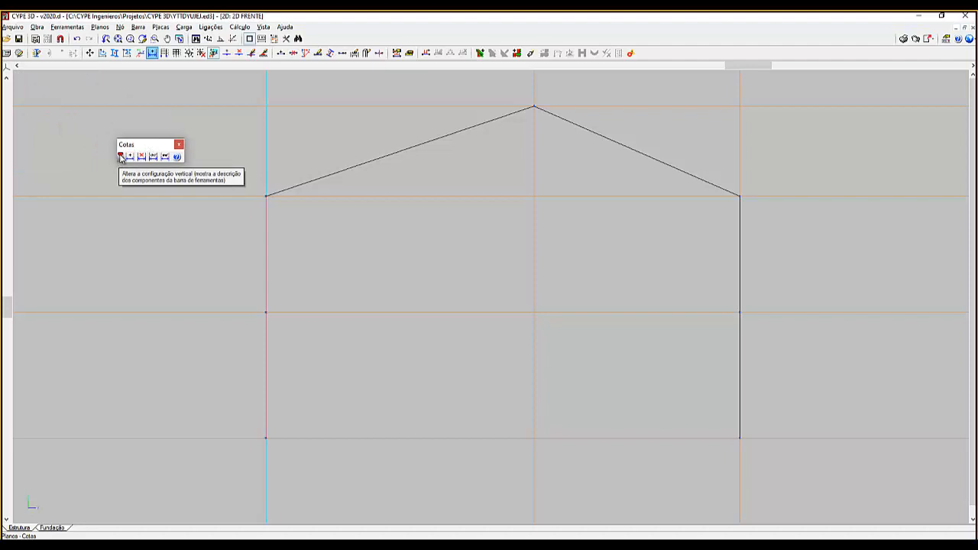
{"action": "left_click", "coordinate": [120, 156]}
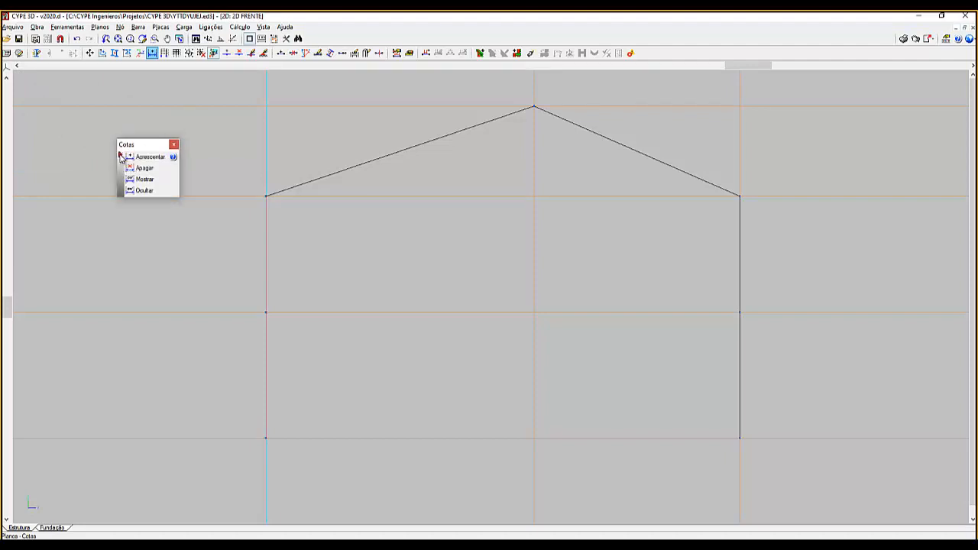
Toggle the Cotas palette between its icon-only and described layouts, ending on the vertical layout with descriptions
{"action": "left_click", "coordinate": [120, 156]}
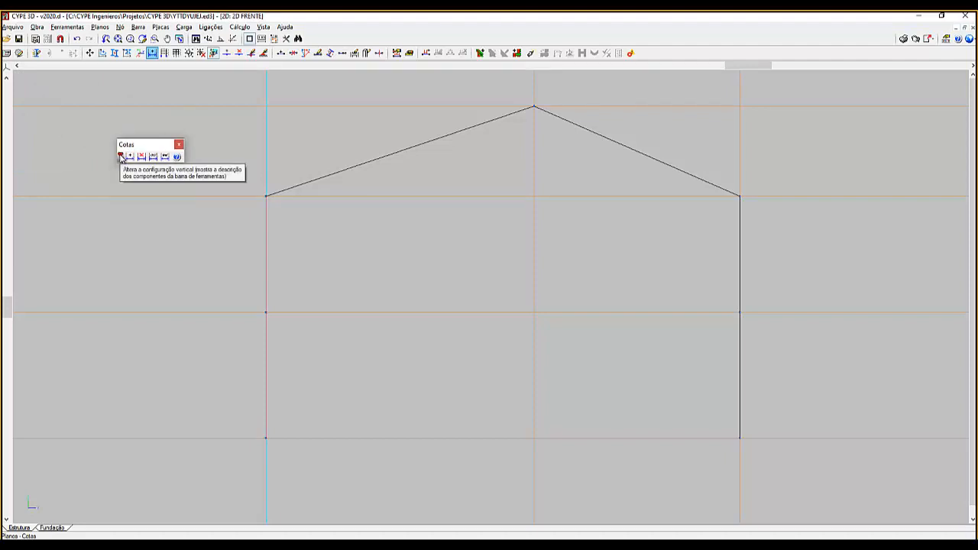
{"action": "left_click", "coordinate": [120, 156]}
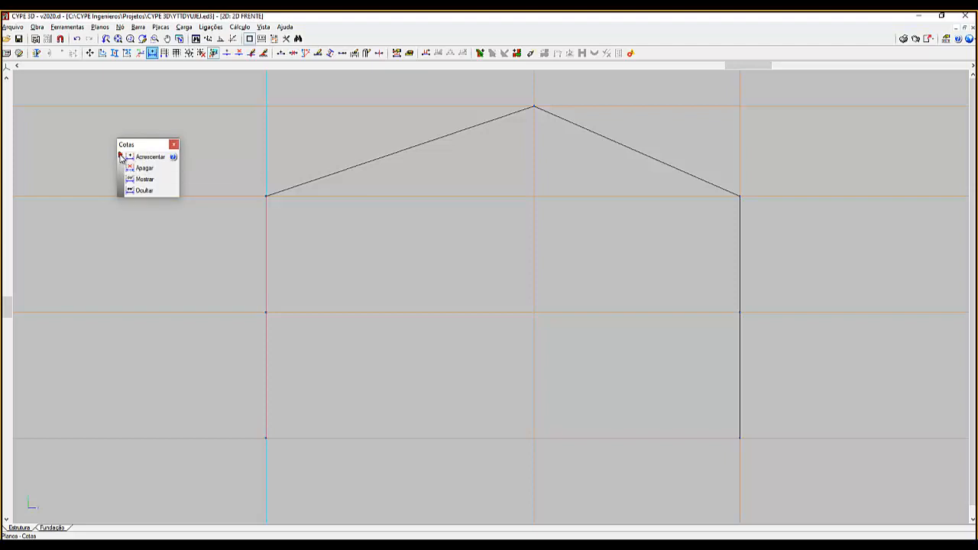
{"action": "left_click", "coordinate": [120, 156]}
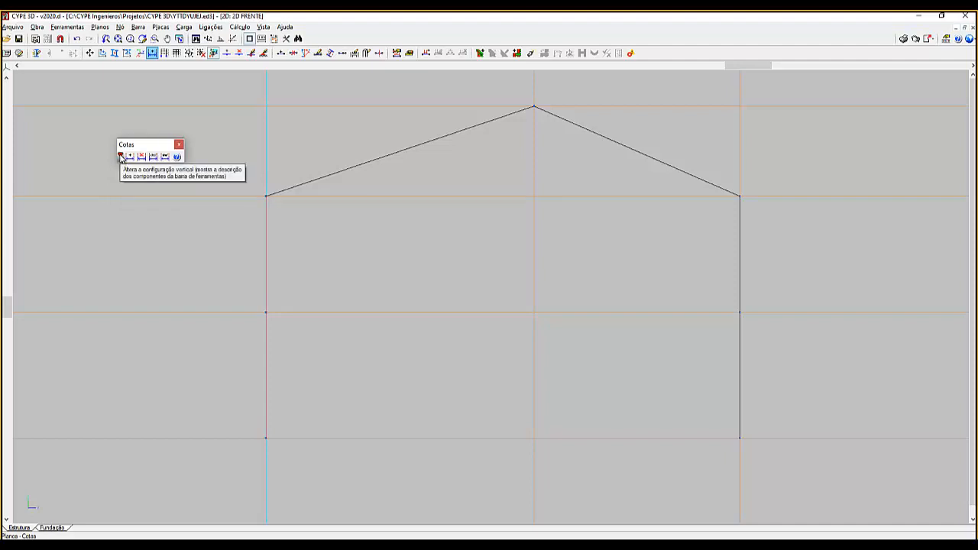
{"action": "left_click", "coordinate": [120, 156]}
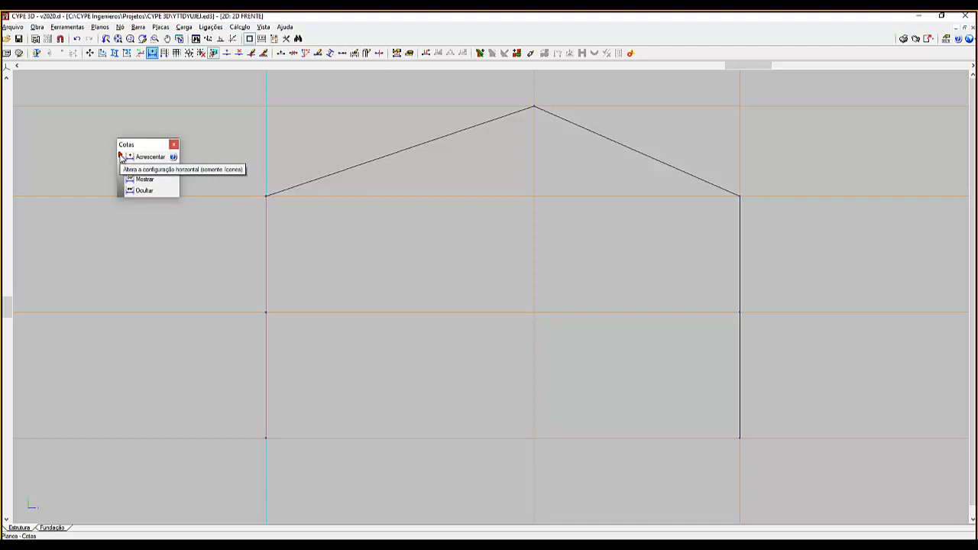
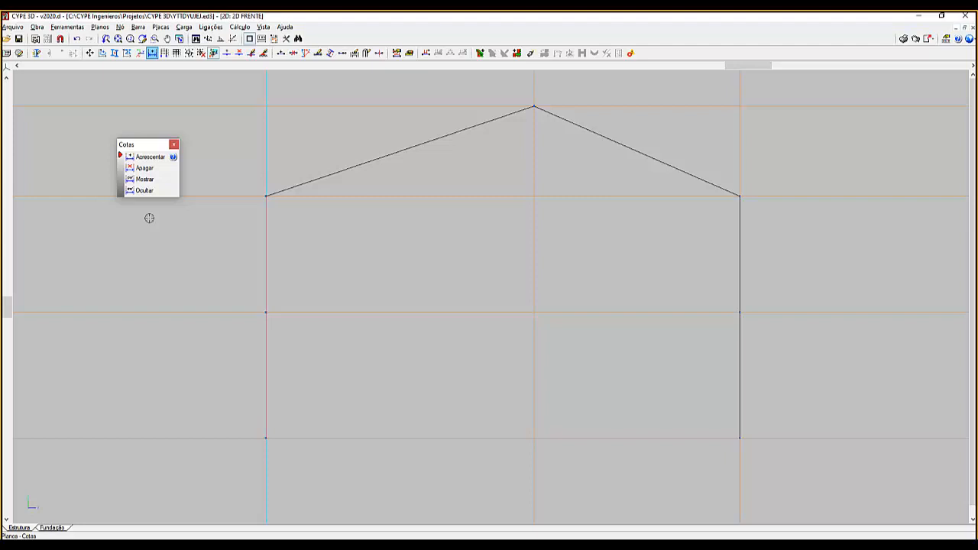
Add a 10 m generic dimension (Cotas genéricas) between the left column's vertical plane and the ridge's vertical plane
{"action": "left_click", "coordinate": [157, 162]}
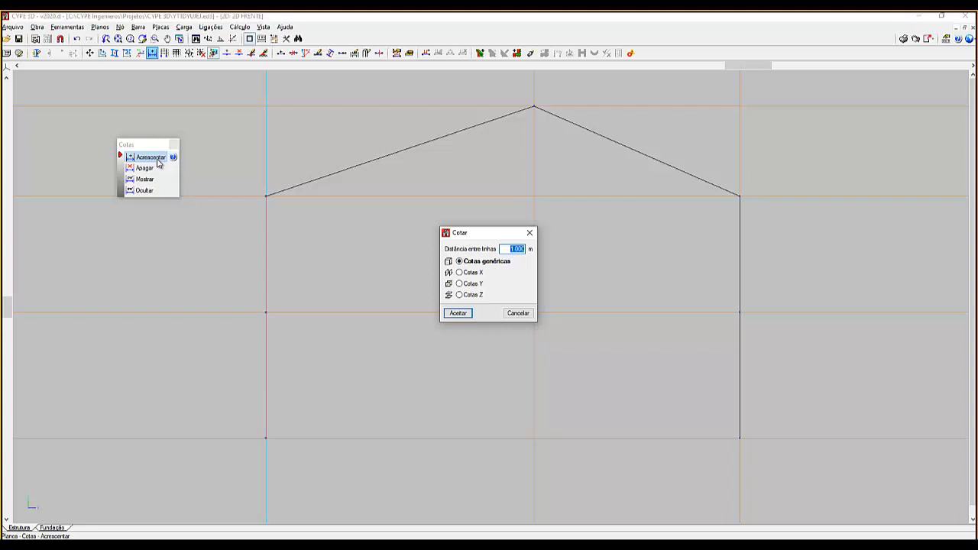
{"action": "type", "text": "1"}
{"action": "key", "text": "ctrl"}
{"action": "key", "text": "ctrl"}
{"action": "key", "text": "ctrl"}
{"action": "key", "text": "ctrl"}
{"action": "left_click", "coordinate": [464, 315]}
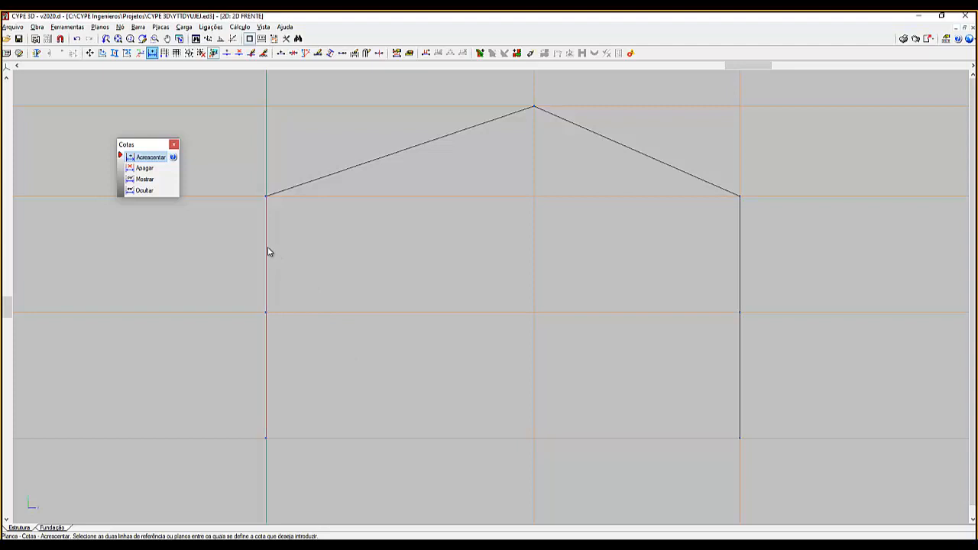
{"action": "key", "text": "ctrl"}
{"action": "key", "text": "ctrl"}
{"action": "key", "text": "ctrl"}
{"action": "key", "text": "ctrl"}
{"action": "key", "text": "ctrl"}
{"action": "key", "text": "ctrl"}
{"action": "key", "text": "ctrl"}
{"action": "left_click", "coordinate": [267, 252]}
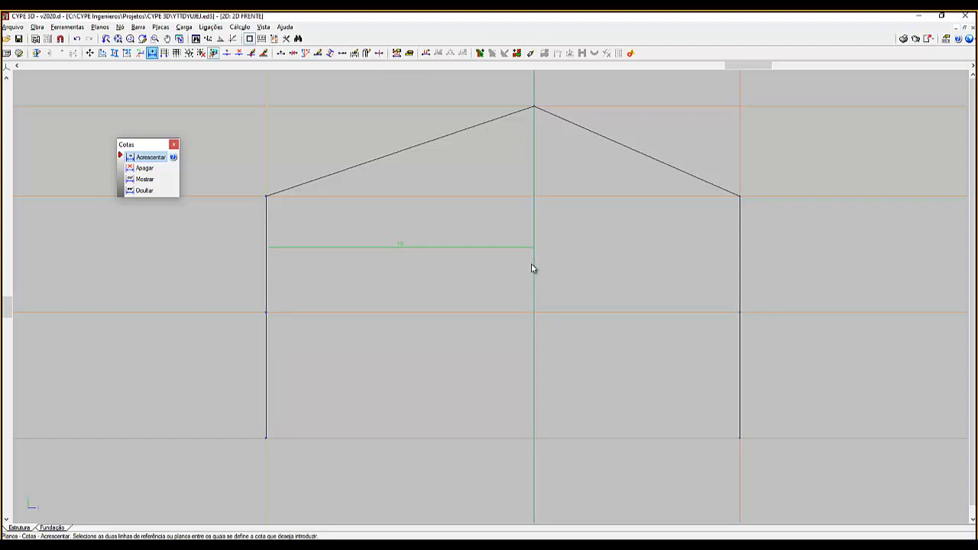
{"action": "key", "text": "ctrl"}
{"action": "key", "text": "ctrl"}
{"action": "key", "text": "ctrl"}
{"action": "left_click", "coordinate": [532, 264]}
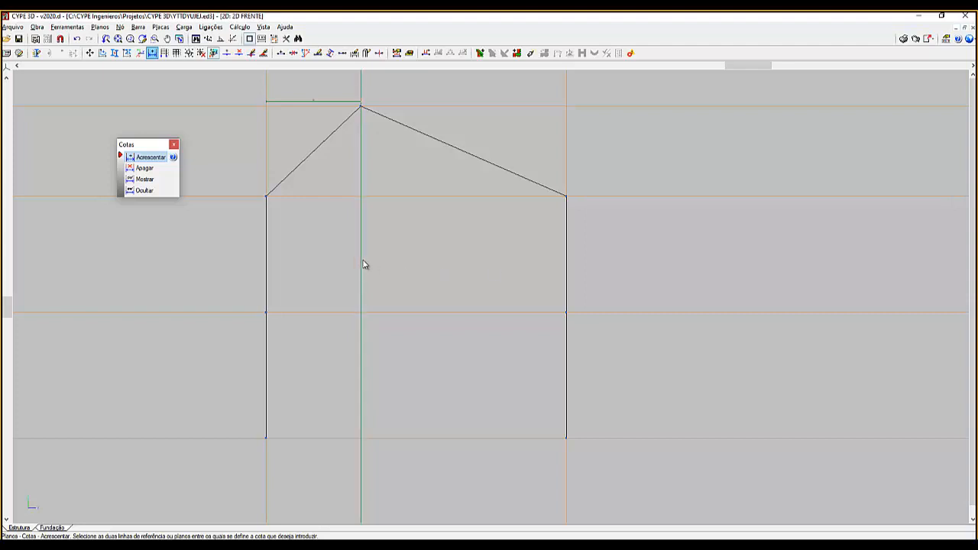
Add the same 10 m dimension between the ridge's vertical plane and the right column's plane
{"action": "left_click", "coordinate": [567, 259]}
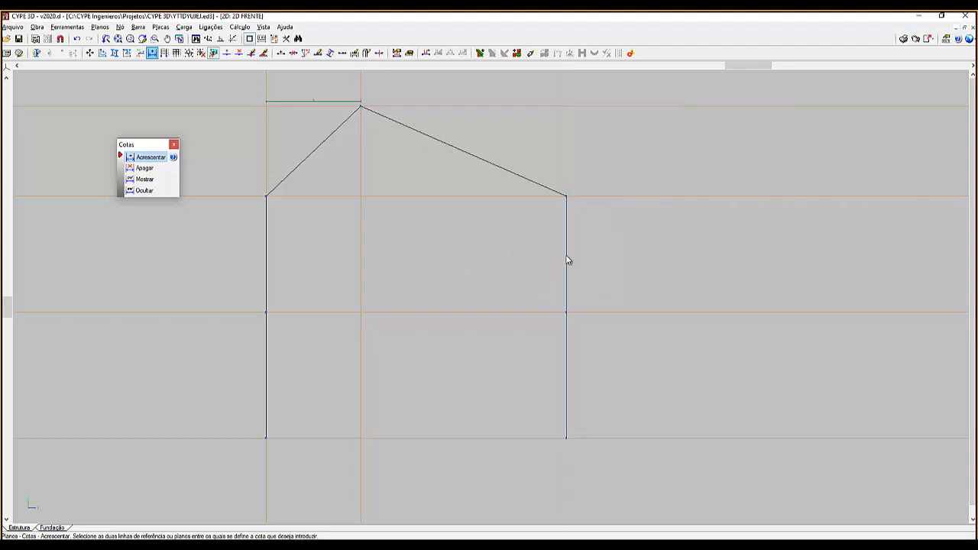
{"action": "left_click", "coordinate": [362, 279]}
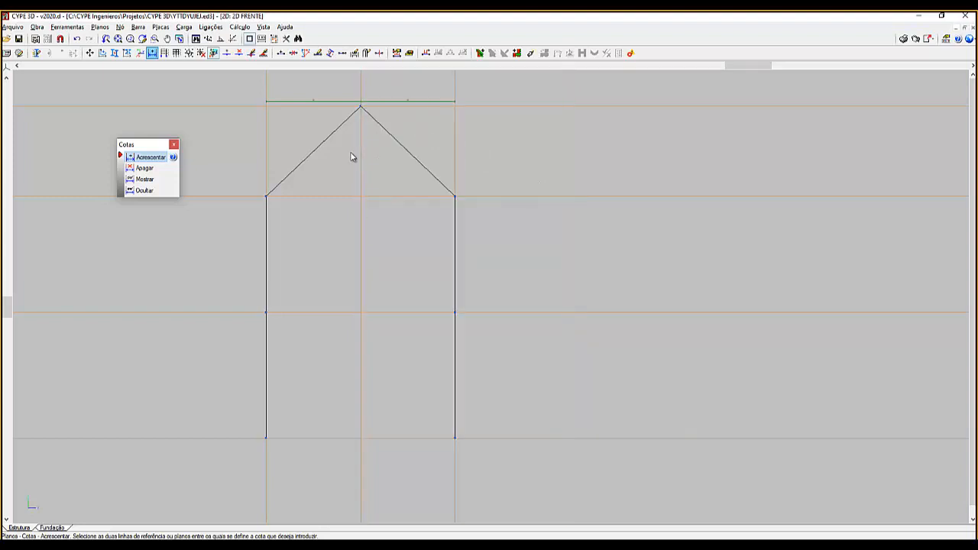
{"action": "scroll", "coordinate": [275, 85], "scroll_direction": "up", "scroll_amount": 3}
{"action": "scroll", "coordinate": [302, 87], "scroll_direction": "up", "scroll_amount": 3}
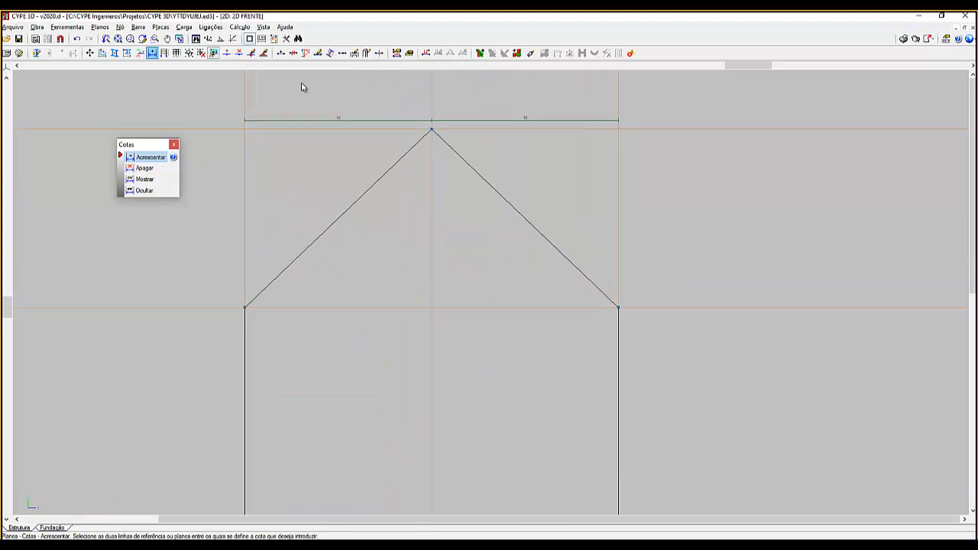
{"action": "middle_click_drag", "start_coordinate": [317, 92], "coordinate": [342, 262]}
{"action": "scroll", "coordinate": [347, 260], "scroll_direction": "up", "scroll_amount": 1}
{"action": "scroll", "coordinate": [350, 257], "scroll_direction": "up", "scroll_amount": 1}
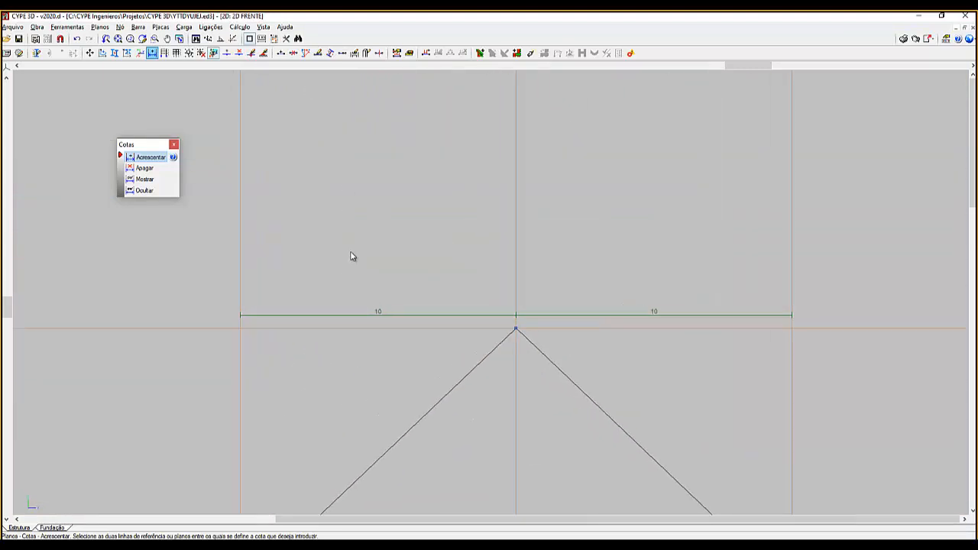
Set the generic dimension distance to 5 m and apply it between the column bases' plane and the intermediate column nodes' plane
{"action": "left_click", "coordinate": [251, 230]}
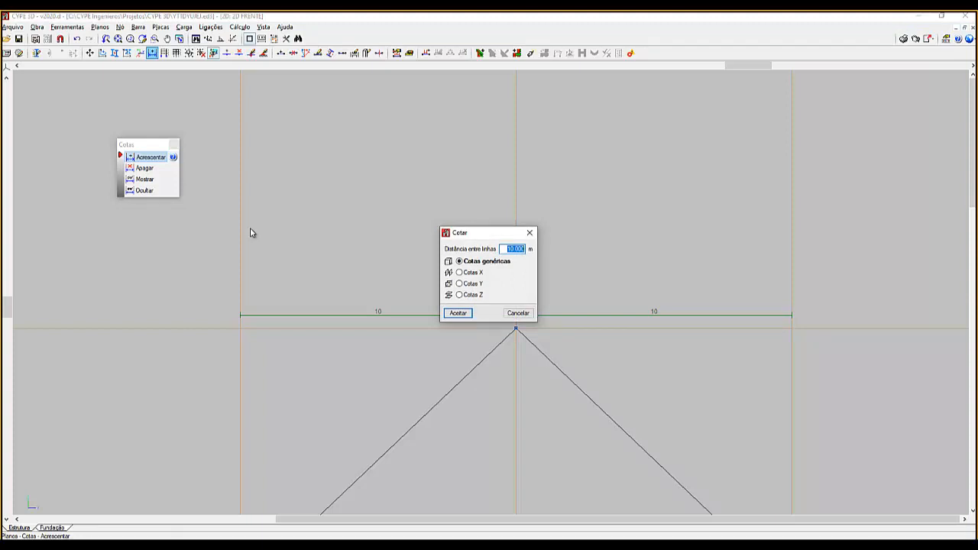
{"action": "type", "text": "5"}
{"action": "left_click", "coordinate": [456, 313]}
{"action": "scroll", "coordinate": [474, 275], "scroll_direction": "down", "scroll_amount": 4}
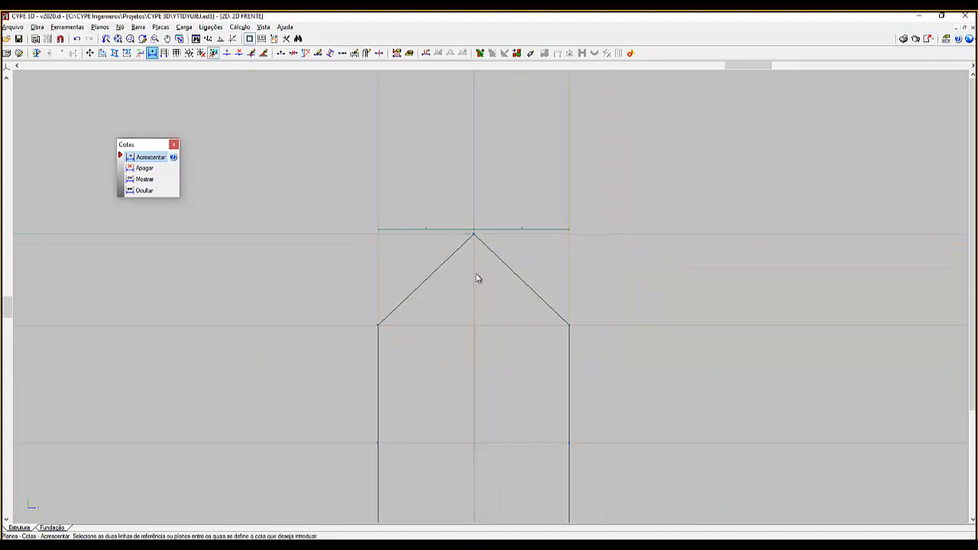
{"action": "middle_click_drag", "start_coordinate": [491, 282], "coordinate": [487, 209]}
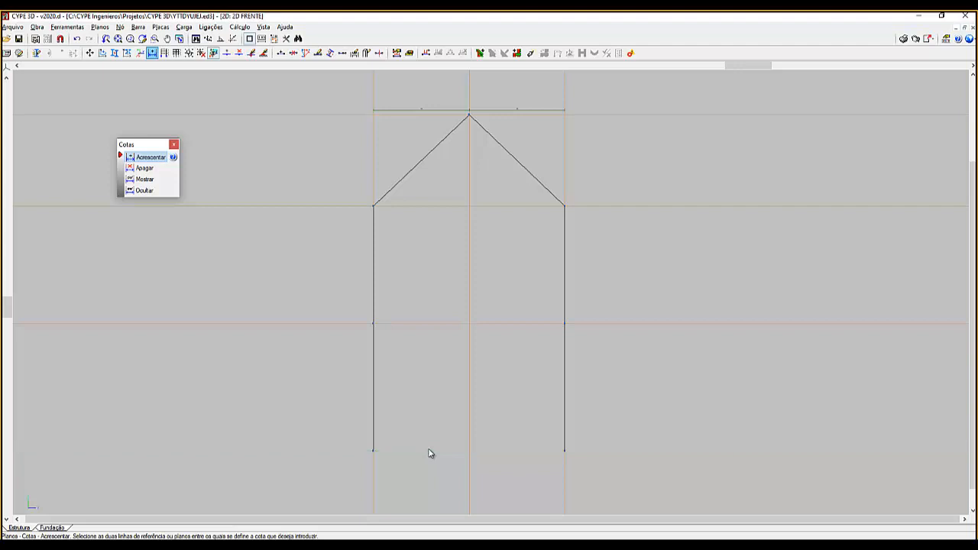
{"action": "left_click", "coordinate": [431, 325]}
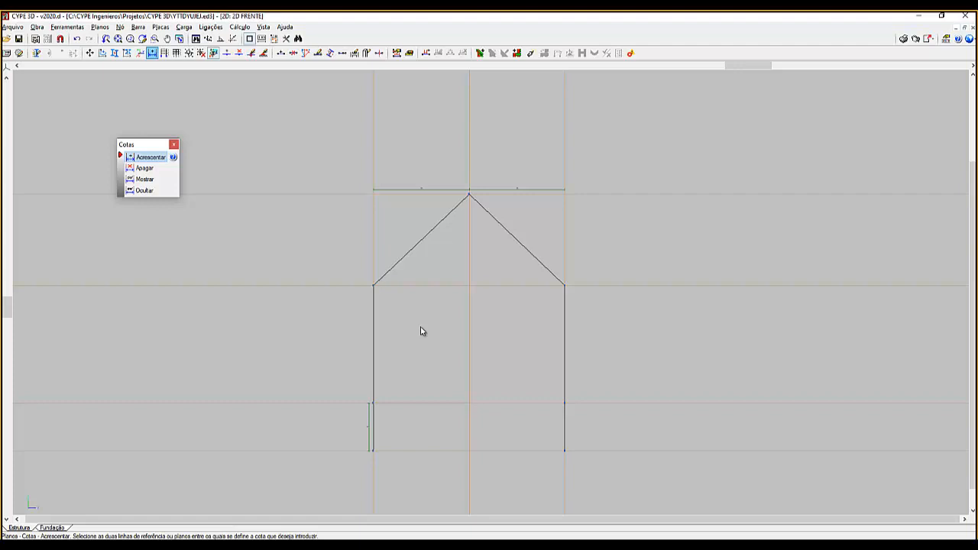
Set the generic dimension distance to 0.80 m and apply it between the intermediate column nodes' plane and the eaves' plane
{"action": "left_click", "coordinate": [420, 327]}
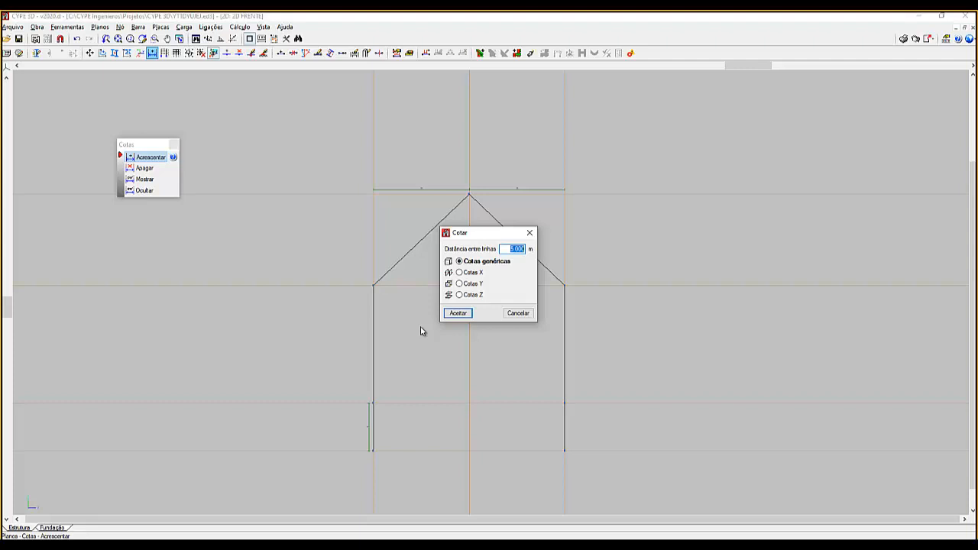
{"action": "type", "text": "1,5"}
{"action": "key", "text": "Return"}
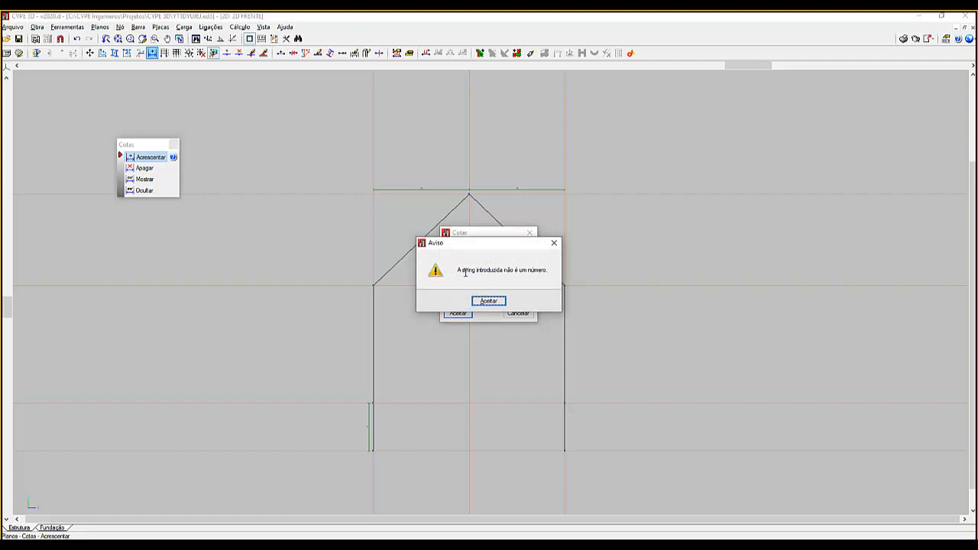
{"action": "left_click_drag", "start_coordinate": [462, 269], "coordinate": [545, 272]}
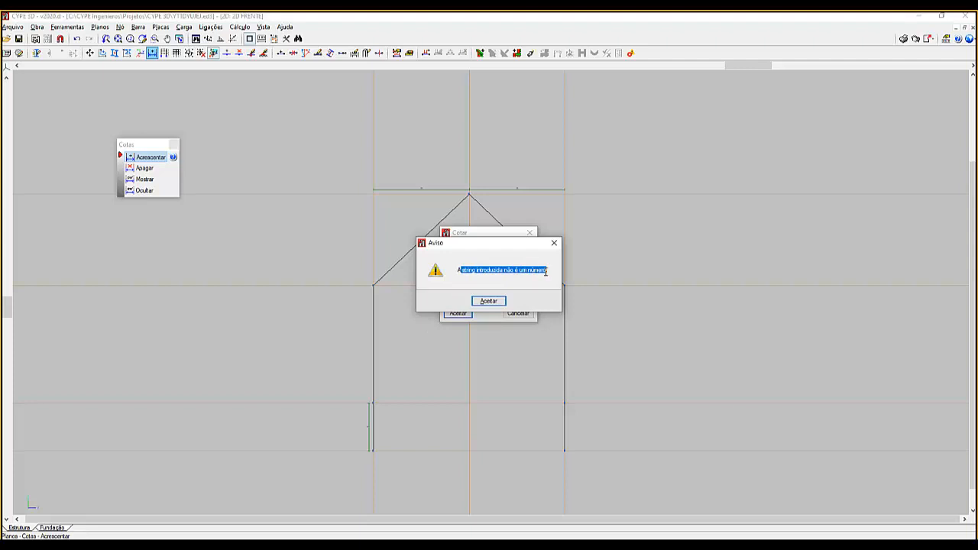
{"action": "left_click", "coordinate": [500, 302]}
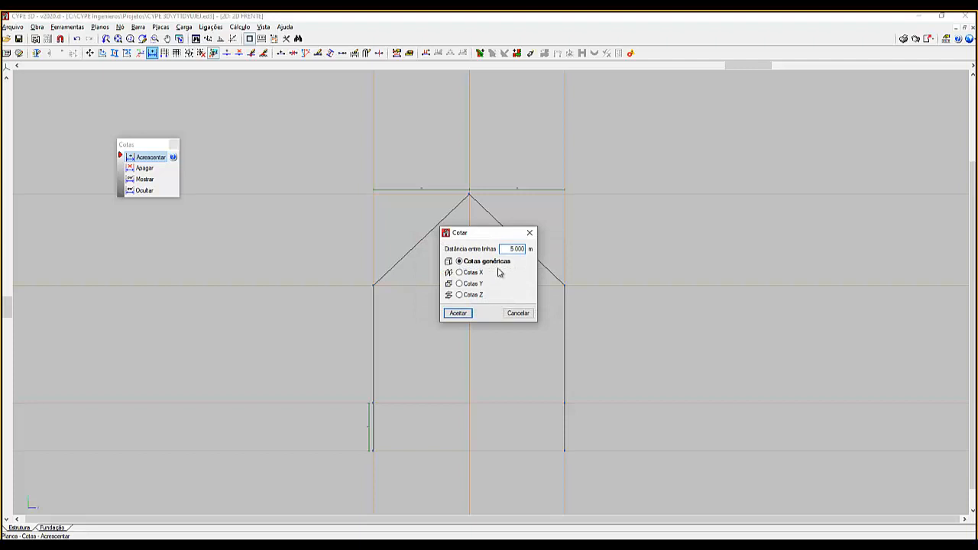
{"action": "double_click", "coordinate": [504, 249]}
{"action": "type", "text": "0.80"}
{"action": "left_click", "coordinate": [461, 315]}
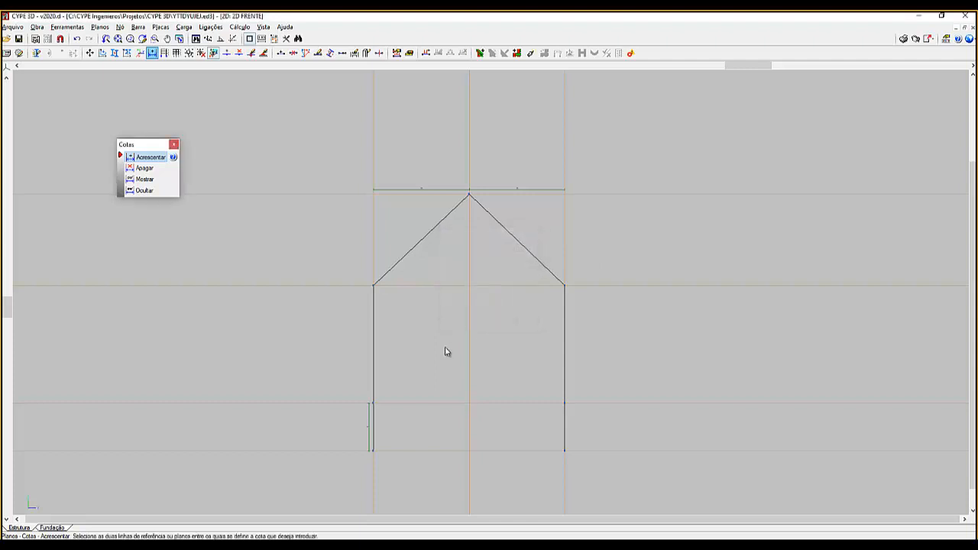
{"action": "left_click", "coordinate": [451, 402]}
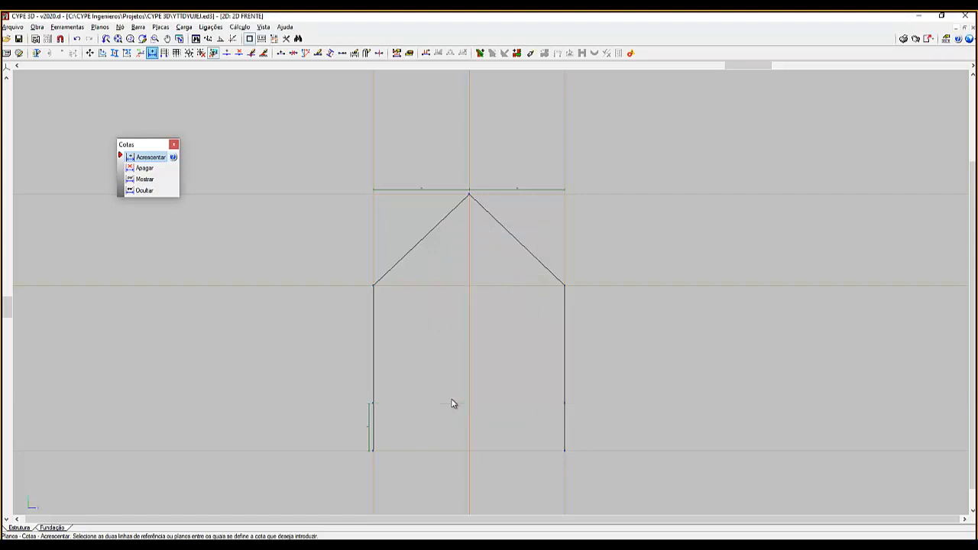
{"action": "left_click", "coordinate": [449, 285]}
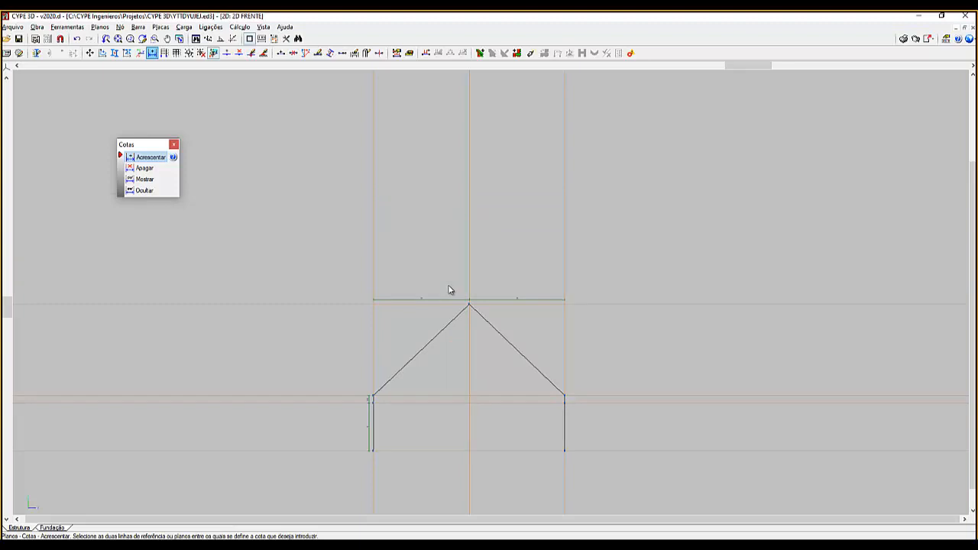
Set the generic dimension distance to 1 m and apply it between the eaves' plane and the ridge's plane
{"action": "left_click", "coordinate": [448, 289]}
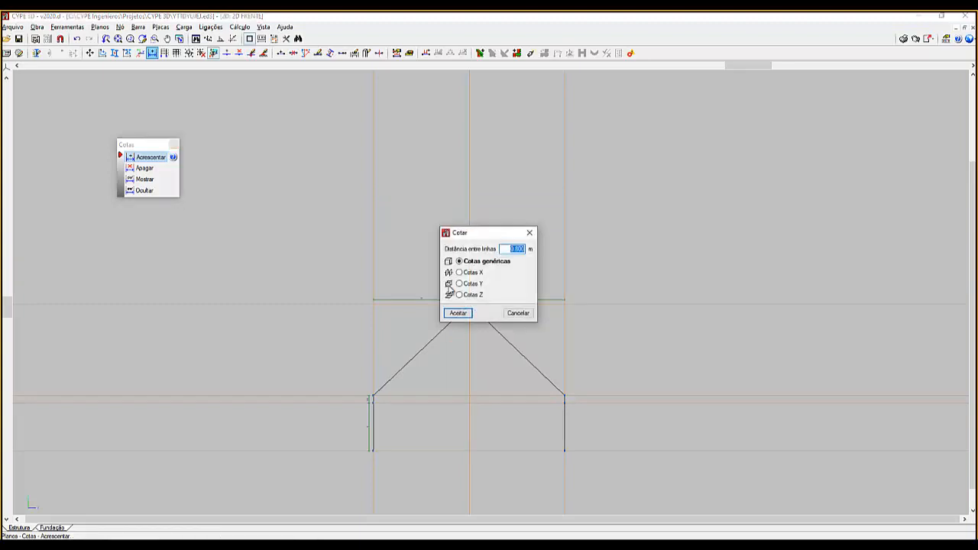
{"action": "type", "text": "1"}
{"action": "left_click", "coordinate": [458, 313]}
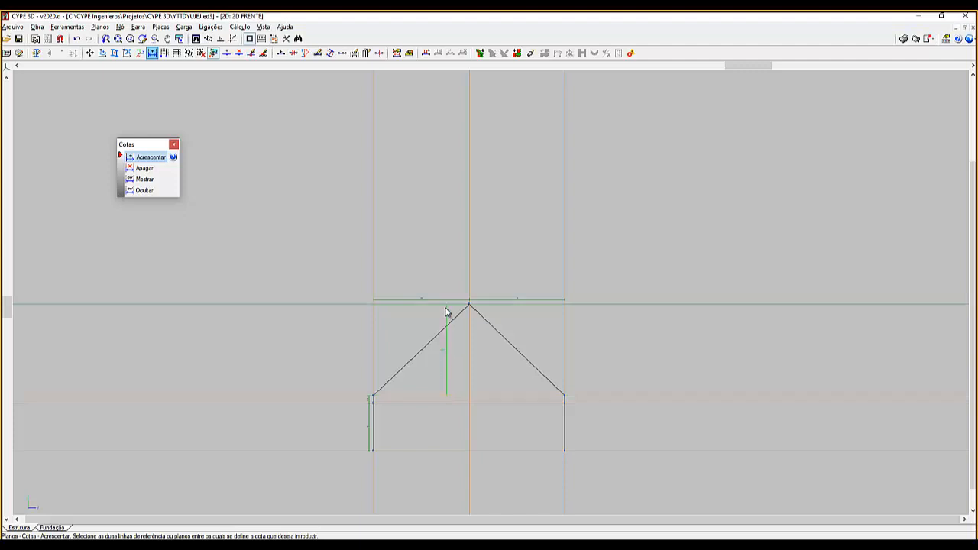
{"action": "scroll", "coordinate": [478, 466], "scroll_direction": "up", "scroll_amount": 5}
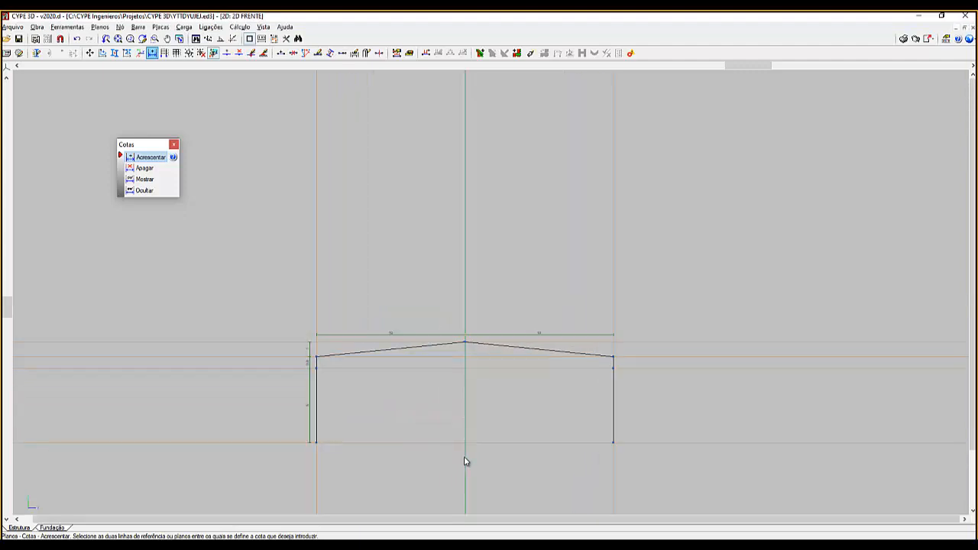
{"action": "scroll", "coordinate": [566, 455], "scroll_direction": "up", "scroll_amount": 3}
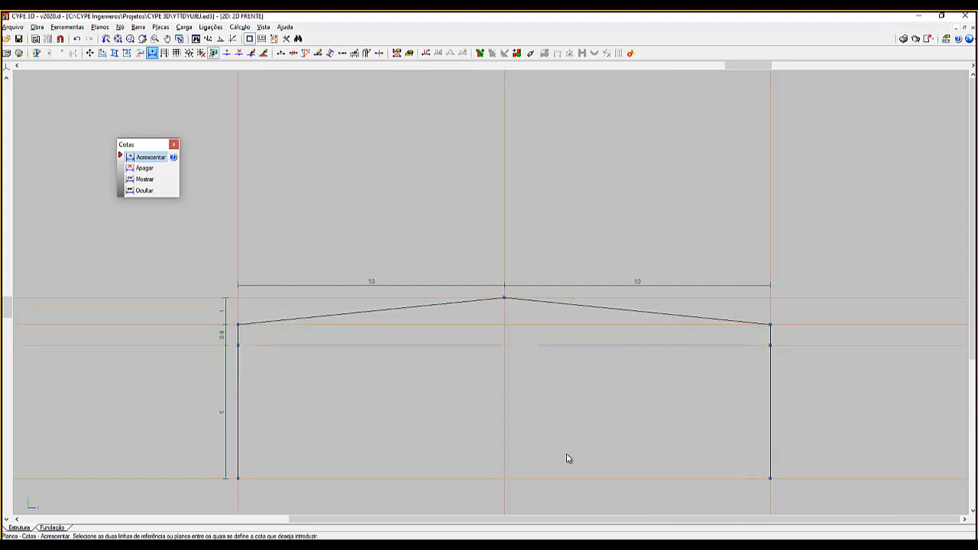
{"action": "scroll", "coordinate": [506, 424], "scroll_direction": "up", "scroll_amount": 3}
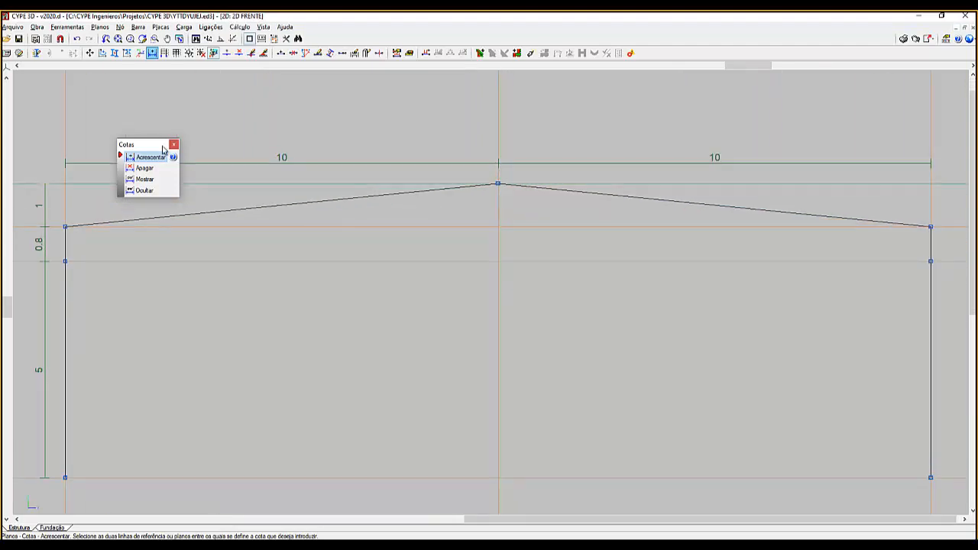
Move the Cotas palette inside the frame, clear of the dimensions, and review the column and roof dimensions against their nodes
{"action": "left_click_drag", "start_coordinate": [147, 149], "coordinate": [267, 303]}
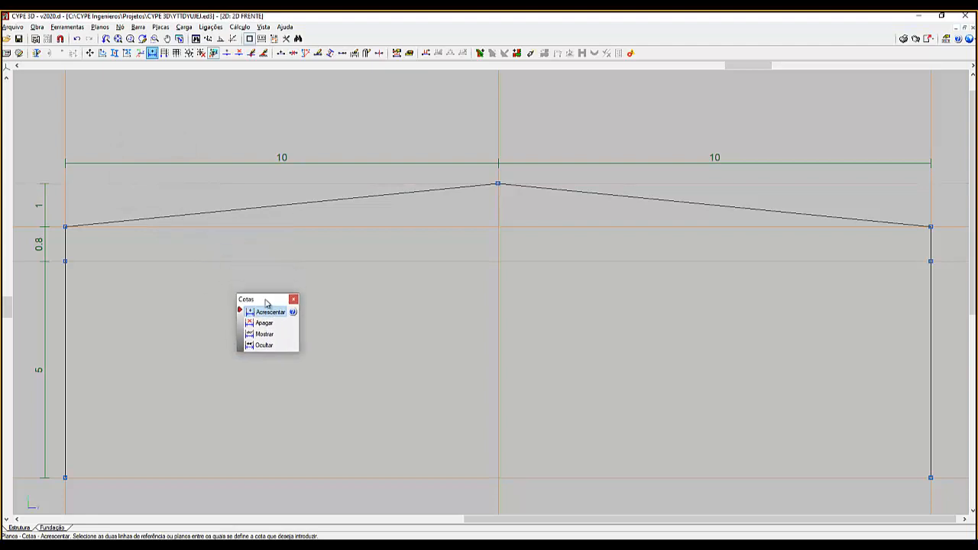
{"action": "left_click", "coordinate": [67, 480]}
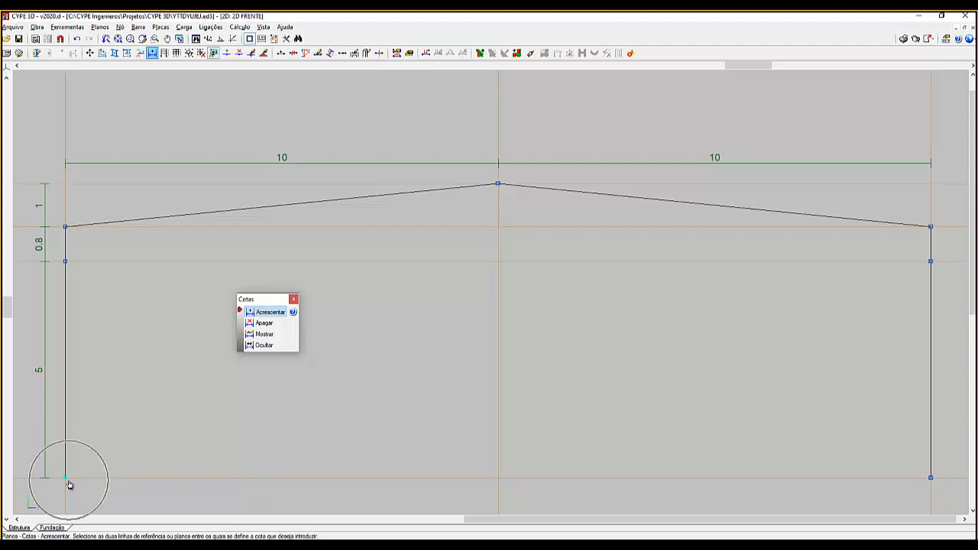
{"action": "left_click", "coordinate": [66, 263]}
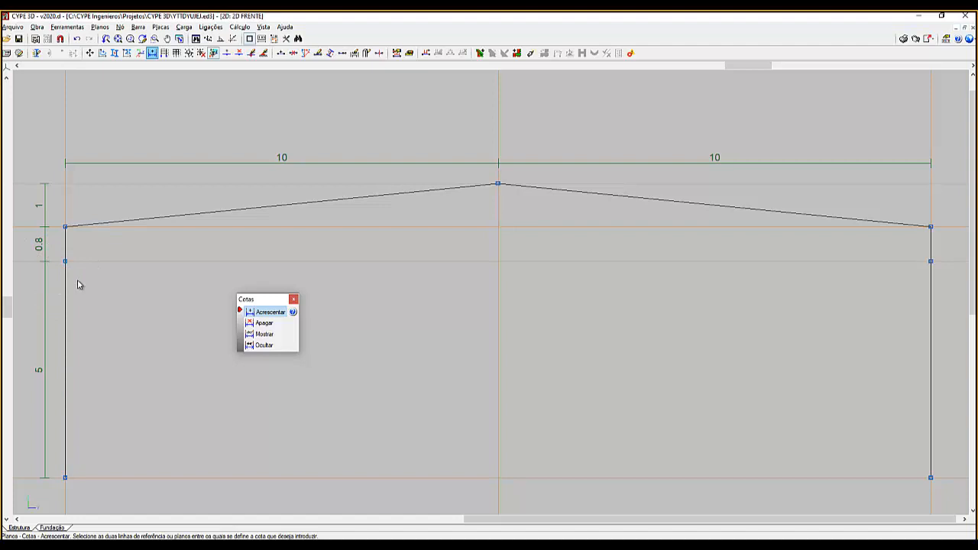
{"action": "left_click", "coordinate": [66, 266]}
{"action": "left_click", "coordinate": [65, 266]}
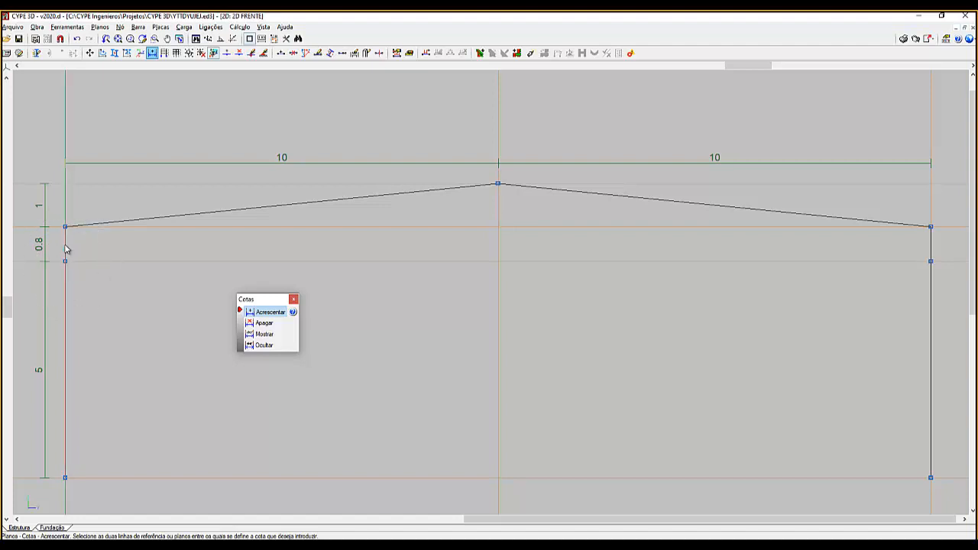
{"action": "left_click", "coordinate": [65, 231]}
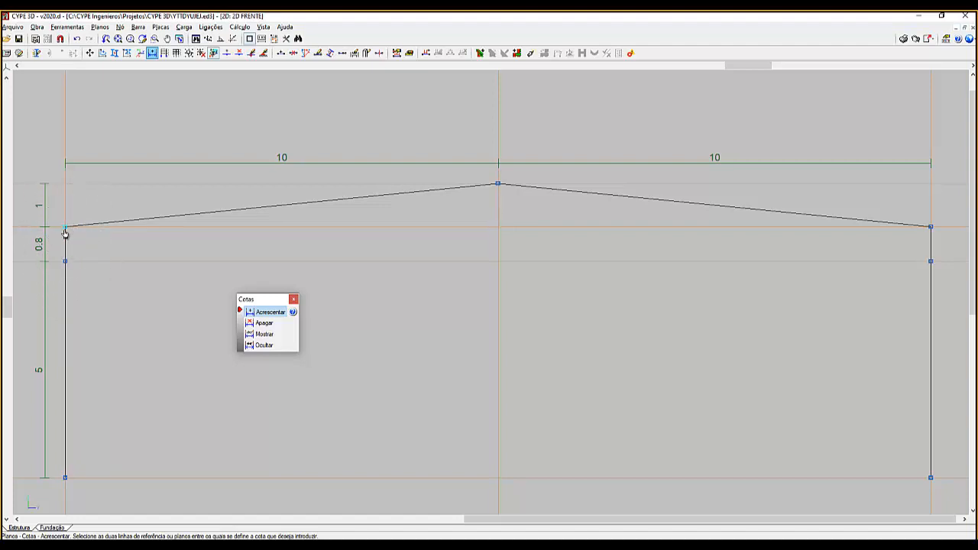
{"action": "left_click", "coordinate": [68, 229]}
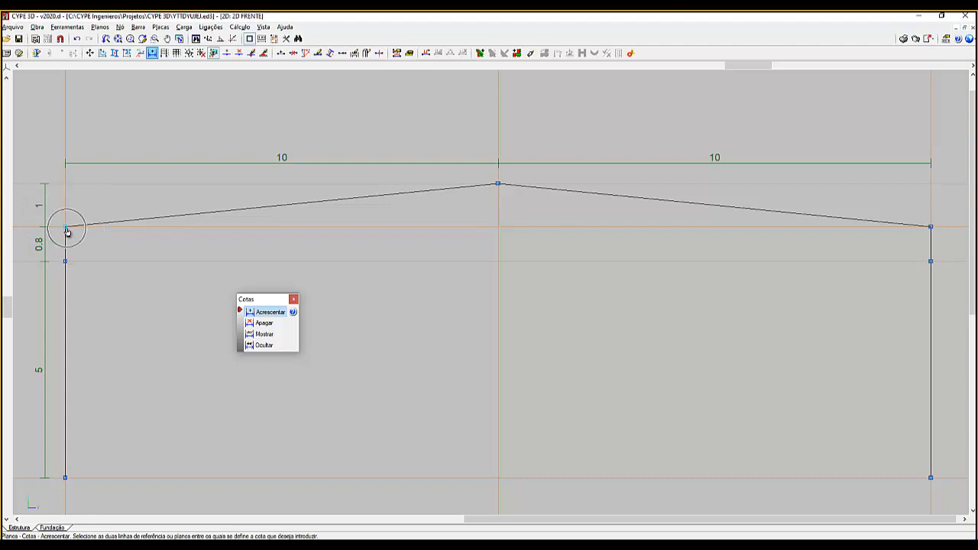
{"action": "left_click", "coordinate": [66, 190]}
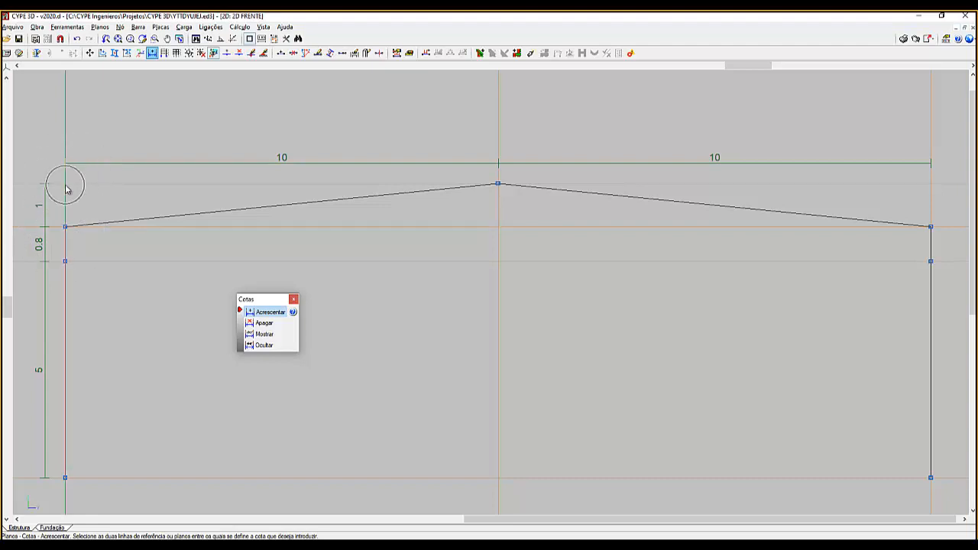
{"action": "left_click", "coordinate": [714, 159]}
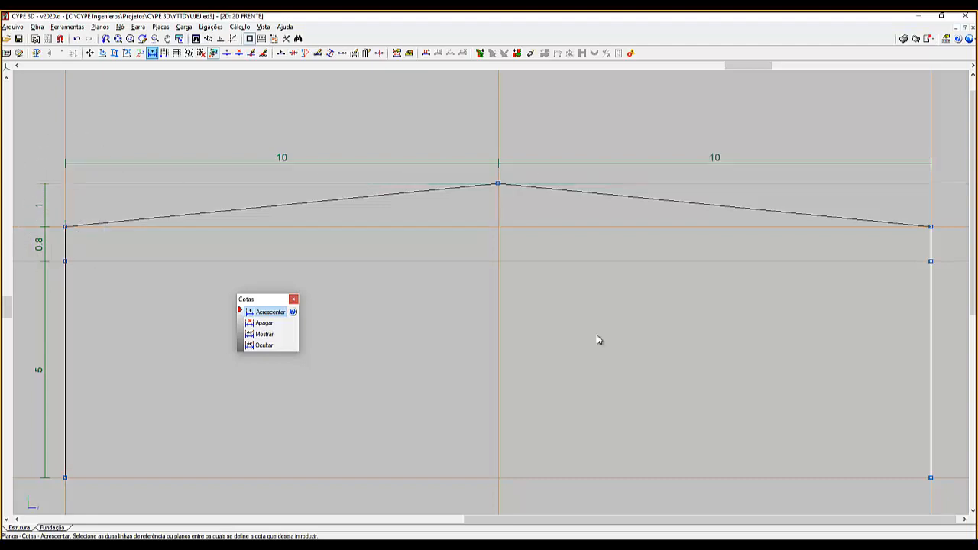